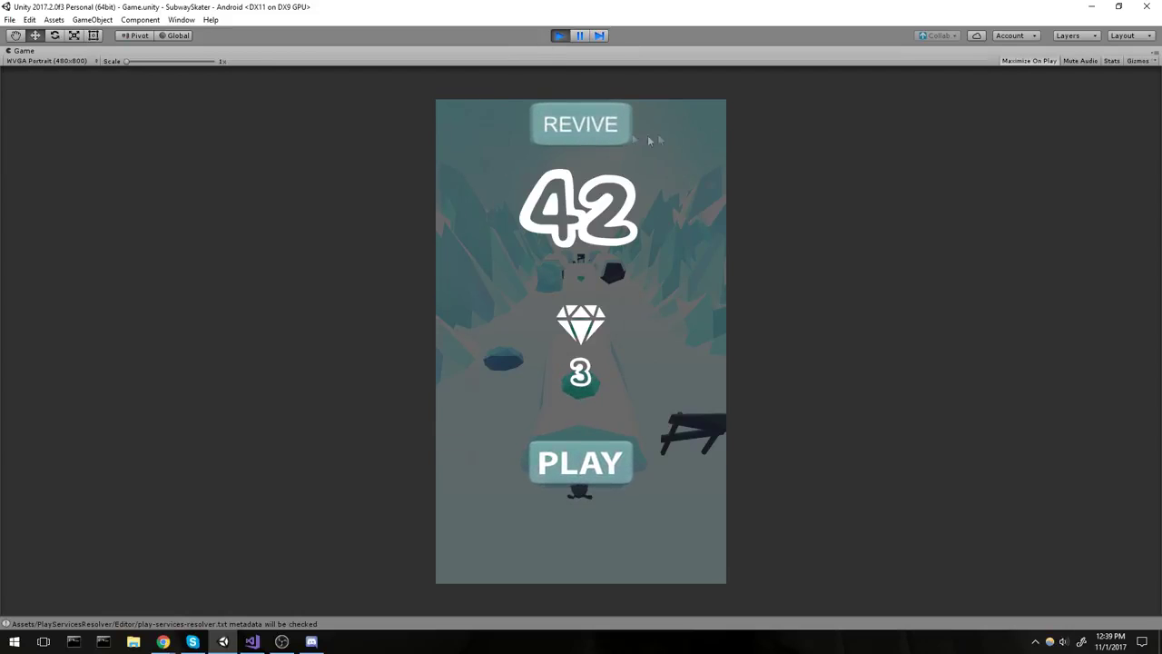
Revive the crashed penguin, steer through lanes, start a new run, then stop Play mode.
click(585, 128)
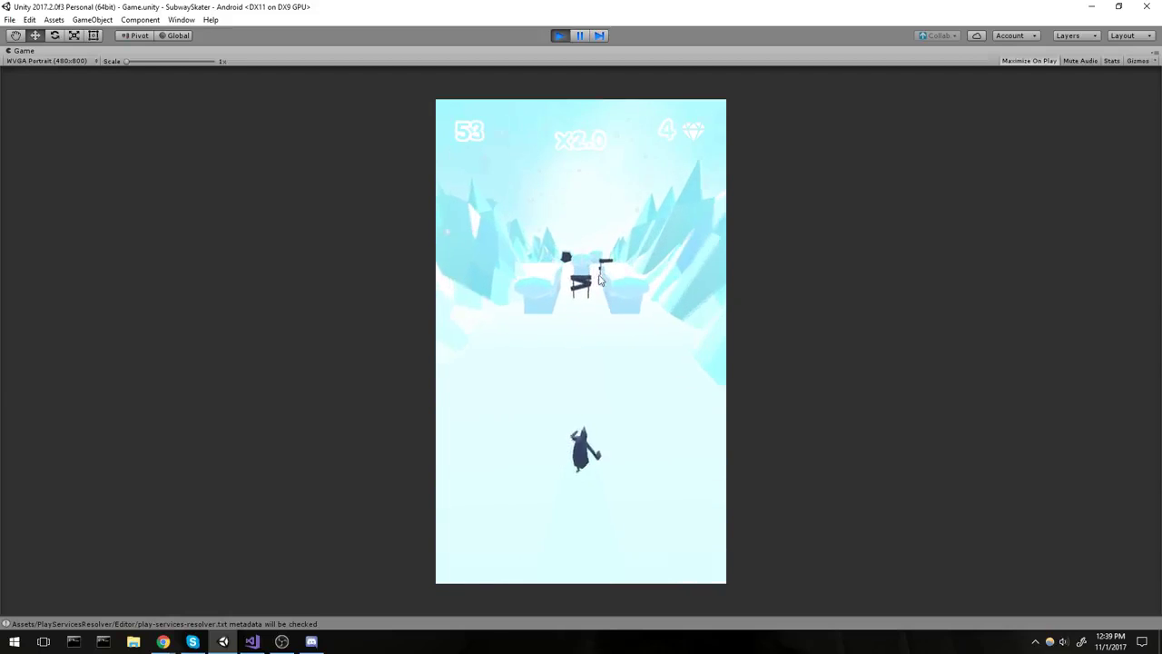
mouse_move(545, 334)
mouse_down()
mouse_move(495, 337)
mouse_move(603, 233)
mouse_move(638, 516)
mouse_up()
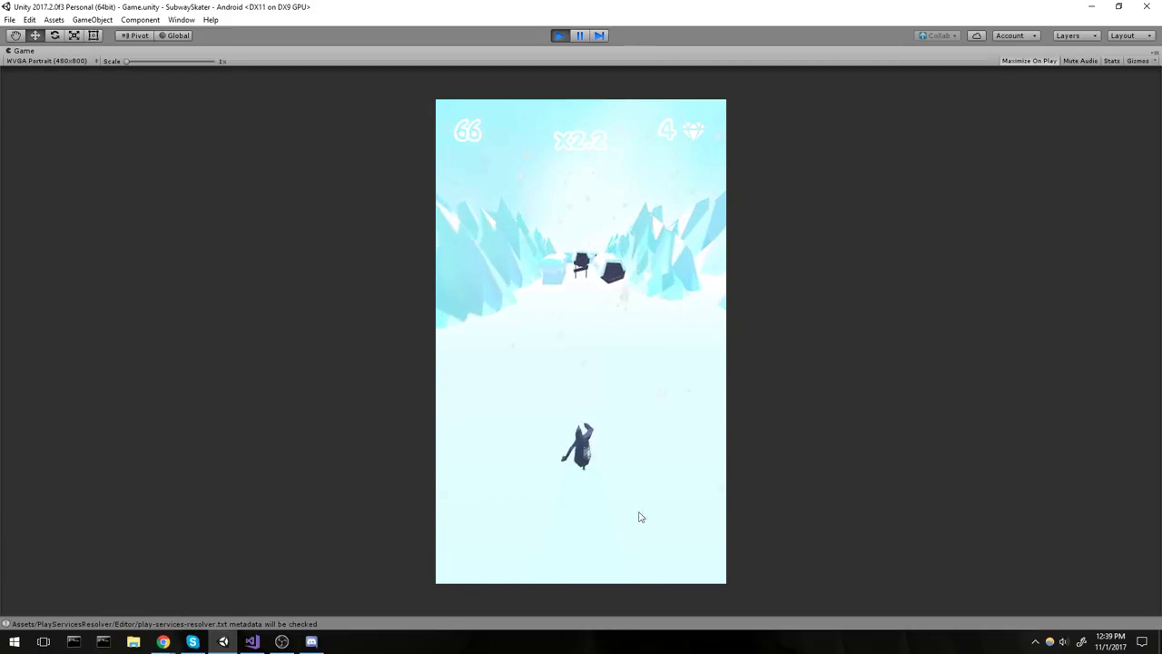
drag(638, 516, 711, 291)
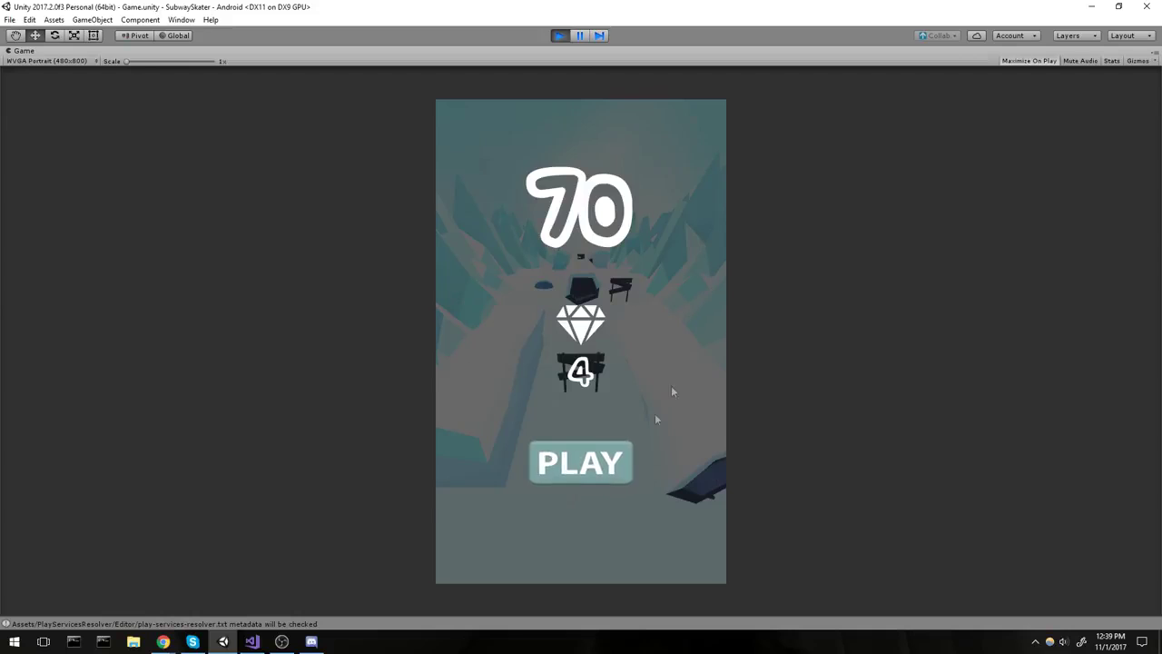
click(554, 463)
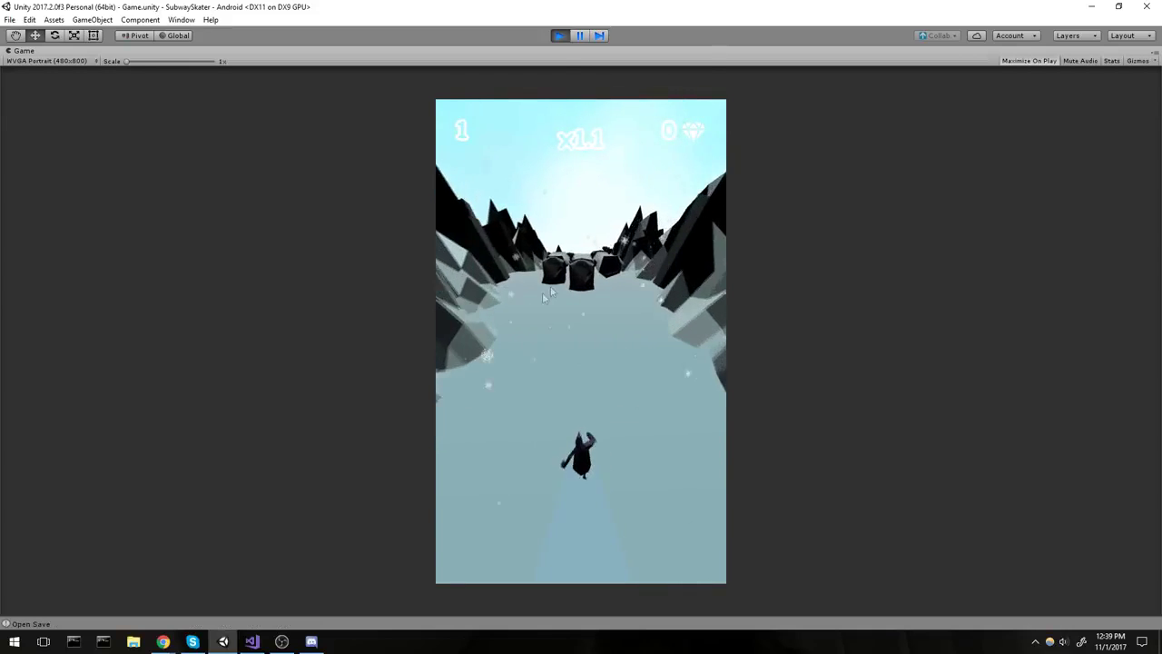
key(ctrl+p)
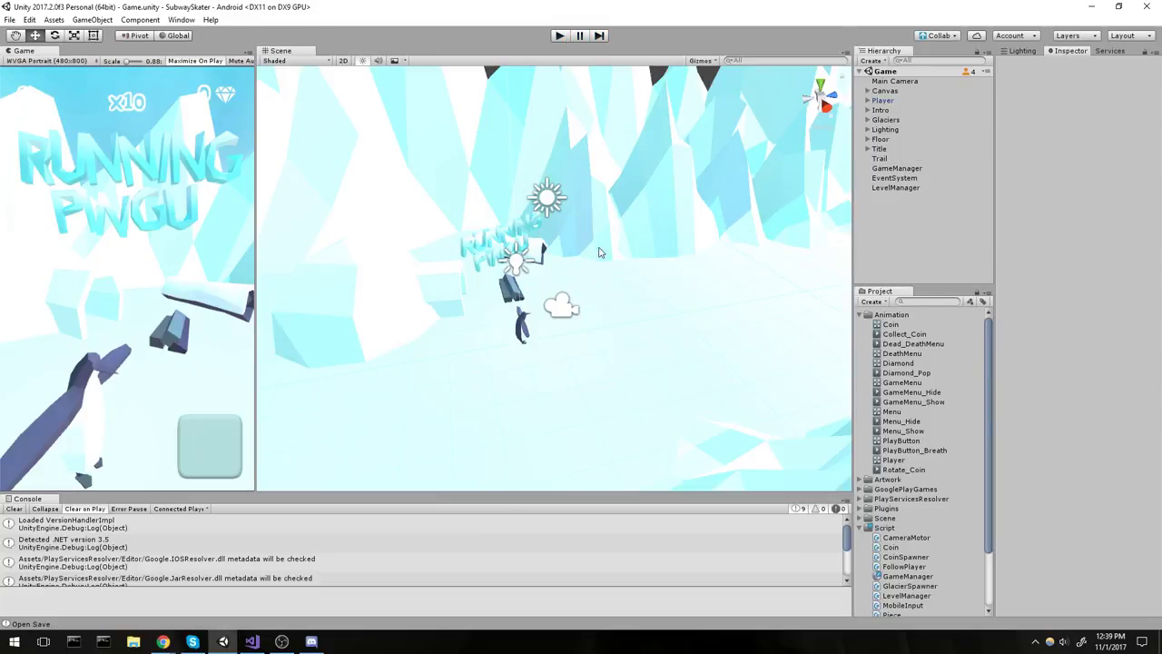
Clear the Console log and show the Ads service page in a widened Services panel.
scroll(626, 251, down, 2)
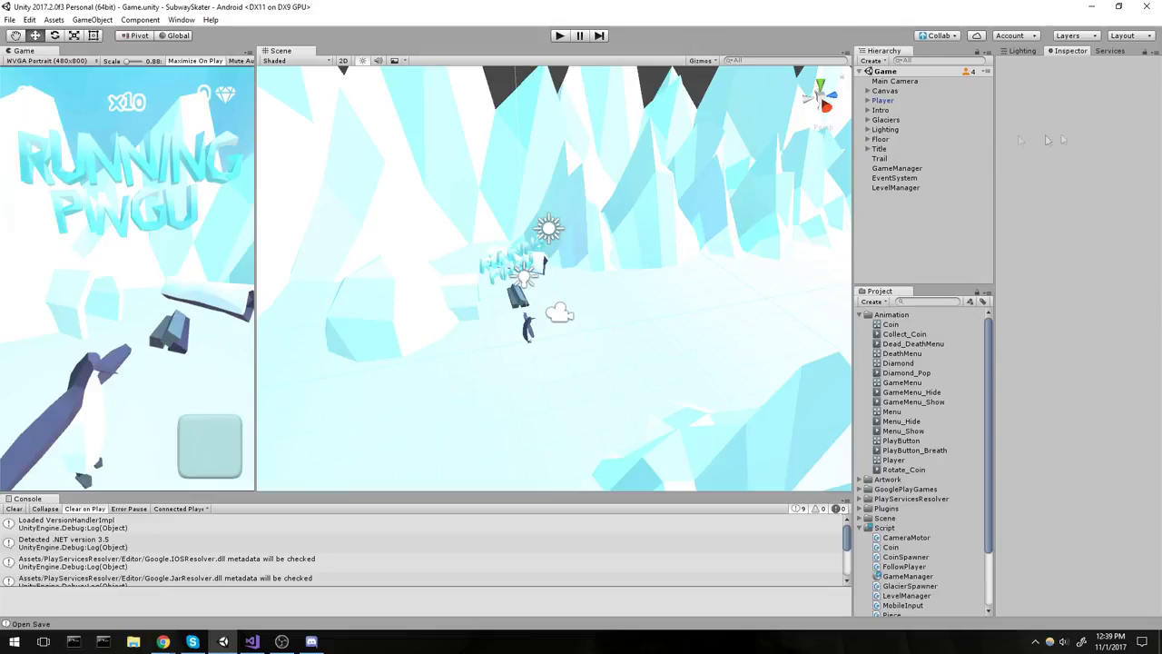
click(14, 508)
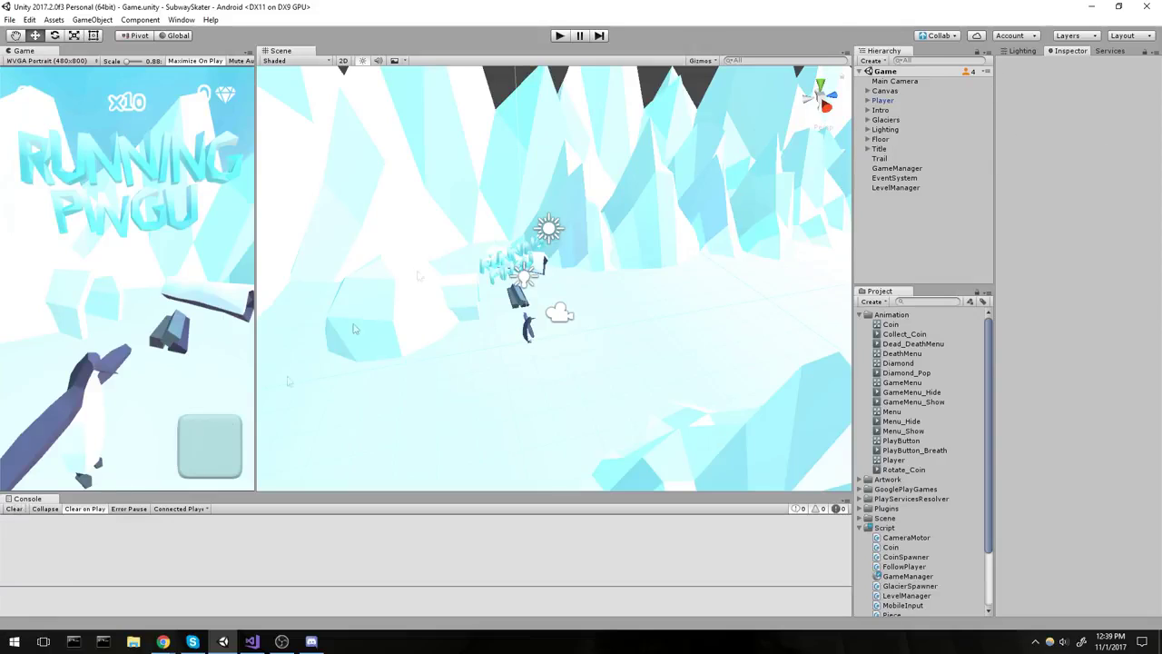
click(1114, 53)
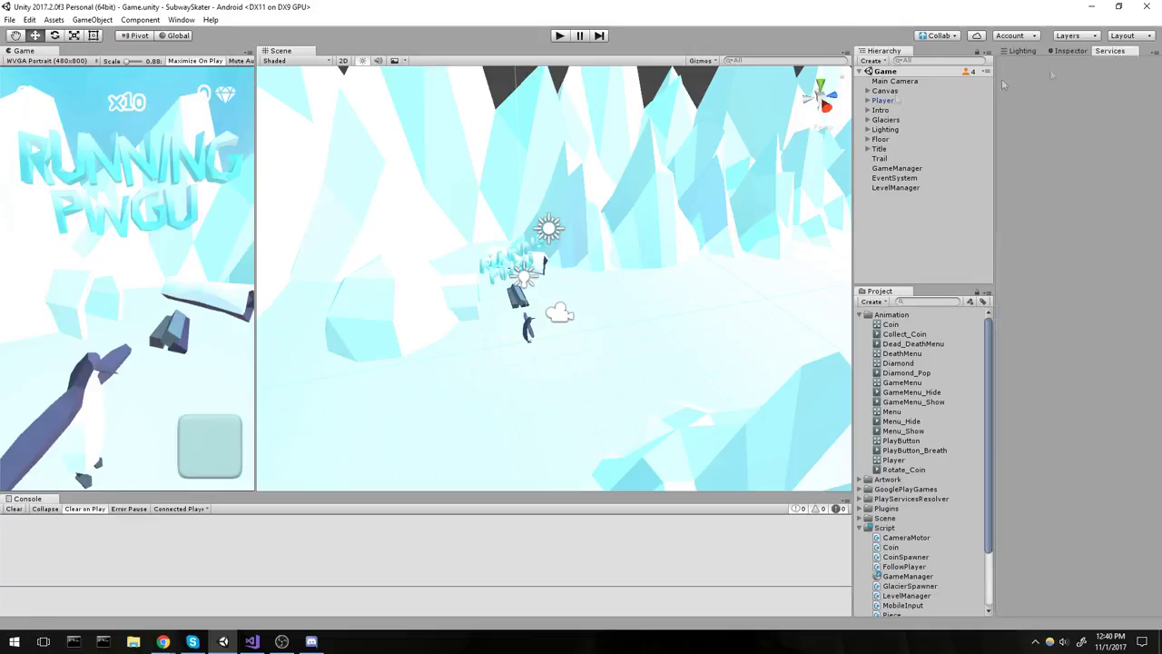
click(179, 20)
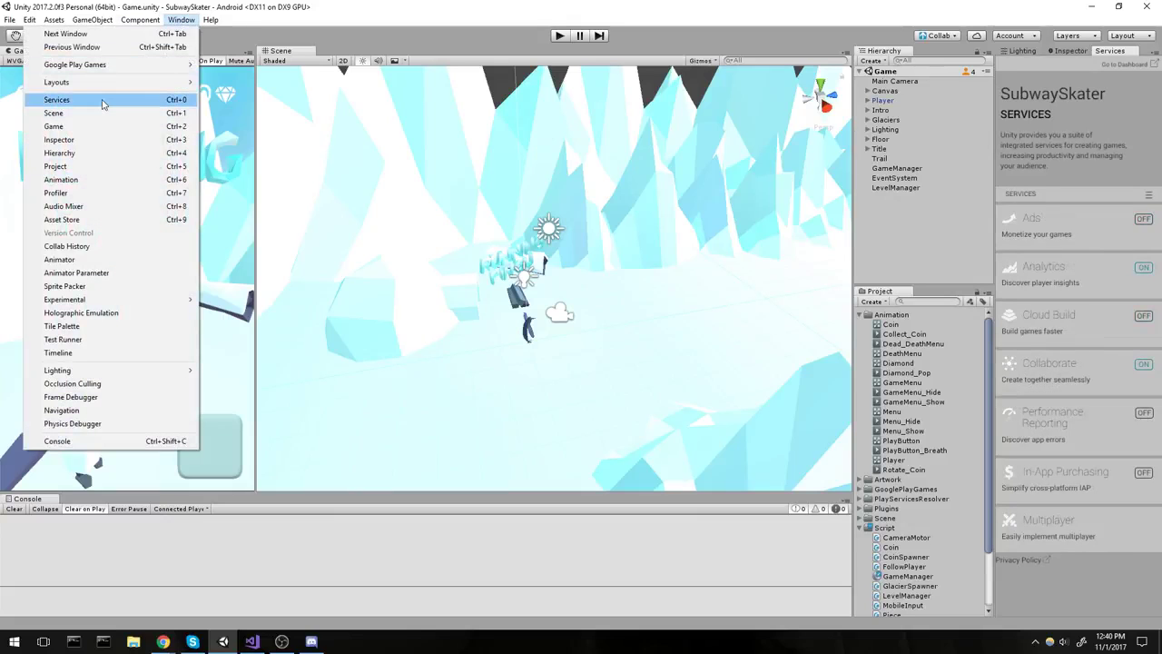
click(1091, 234)
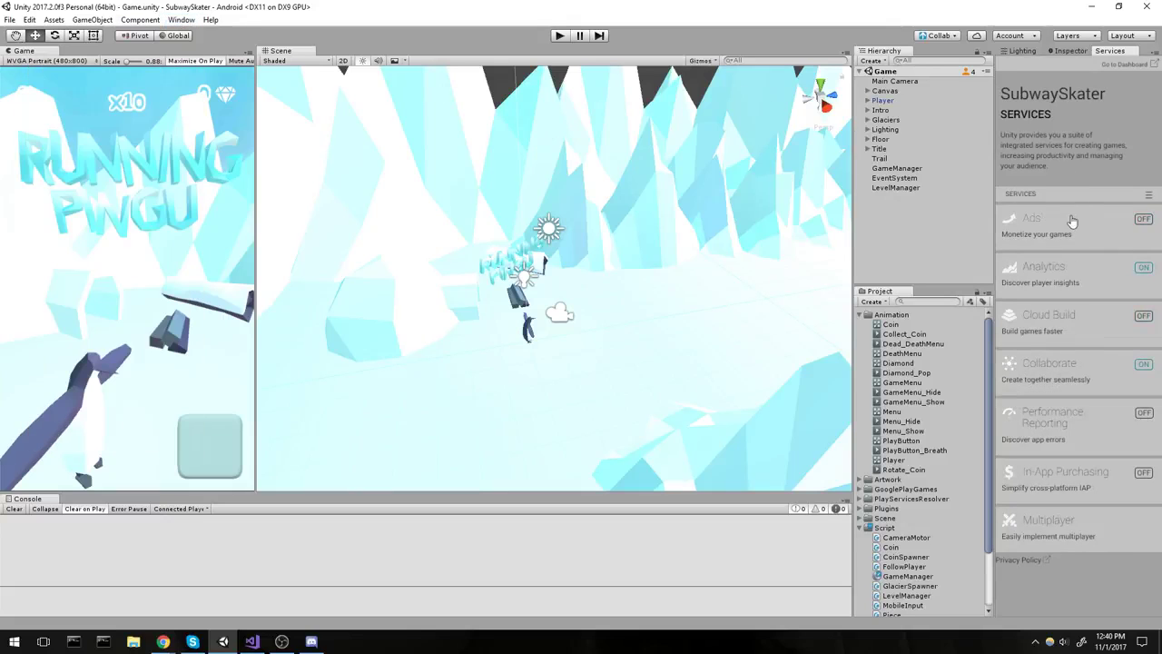
click(1090, 233)
drag(995, 123, 906, 124)
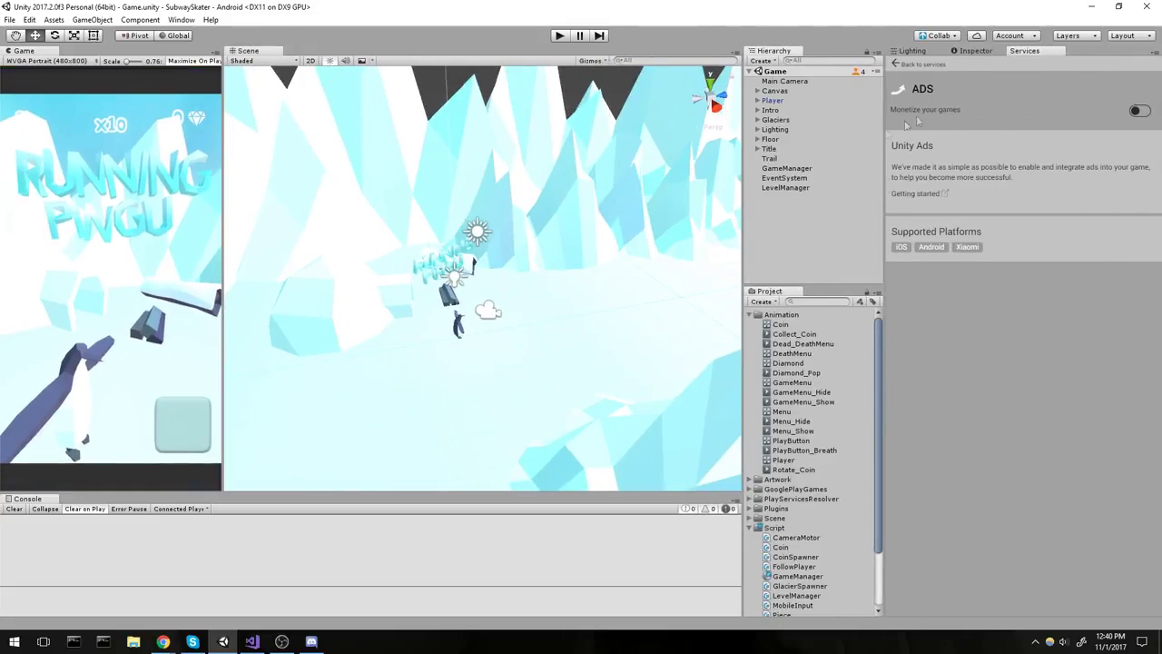
Turn on 'Monetize your games' and continue with the under-13 option left unticked.
click(1141, 111)
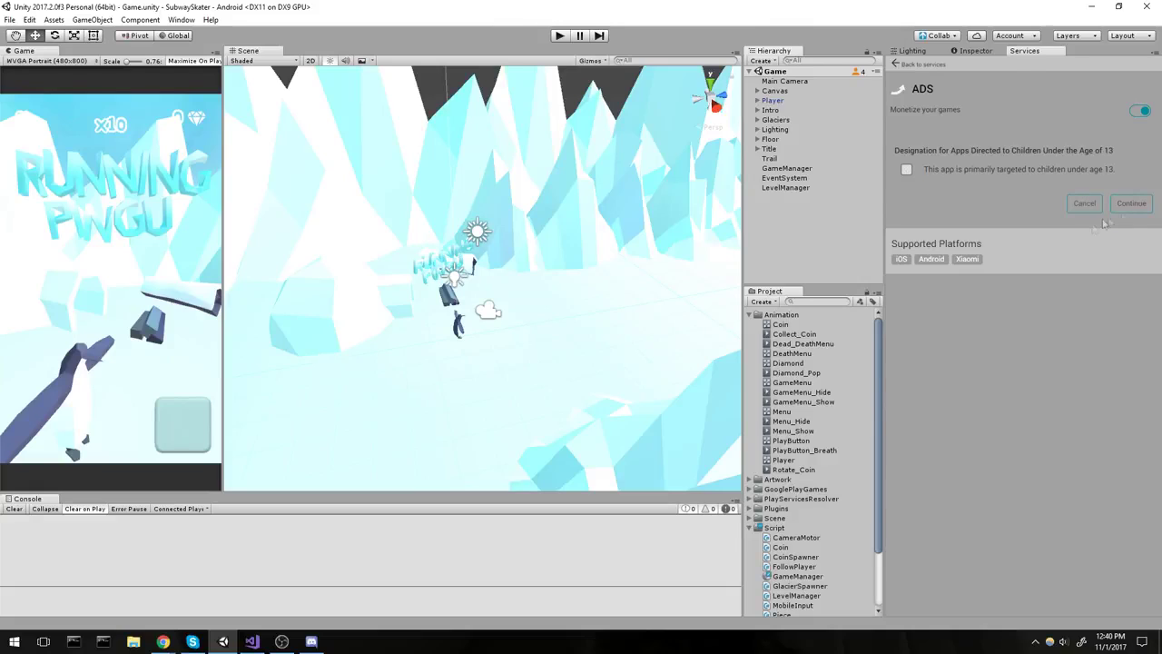
click(1131, 202)
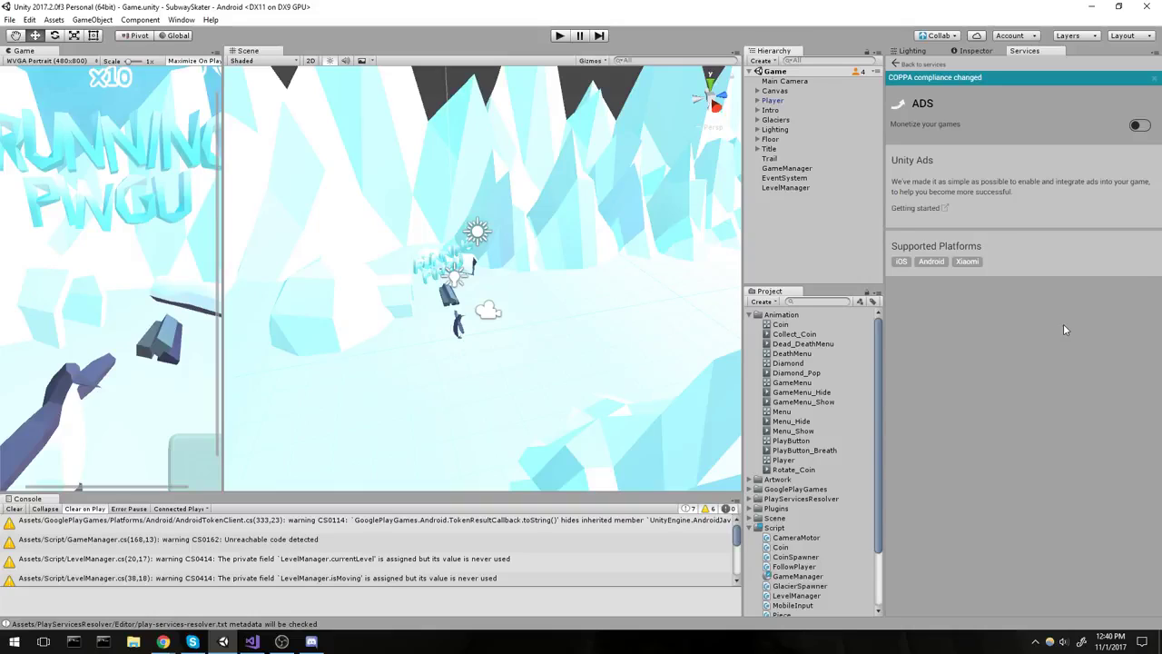
drag(133, 61, 110, 77)
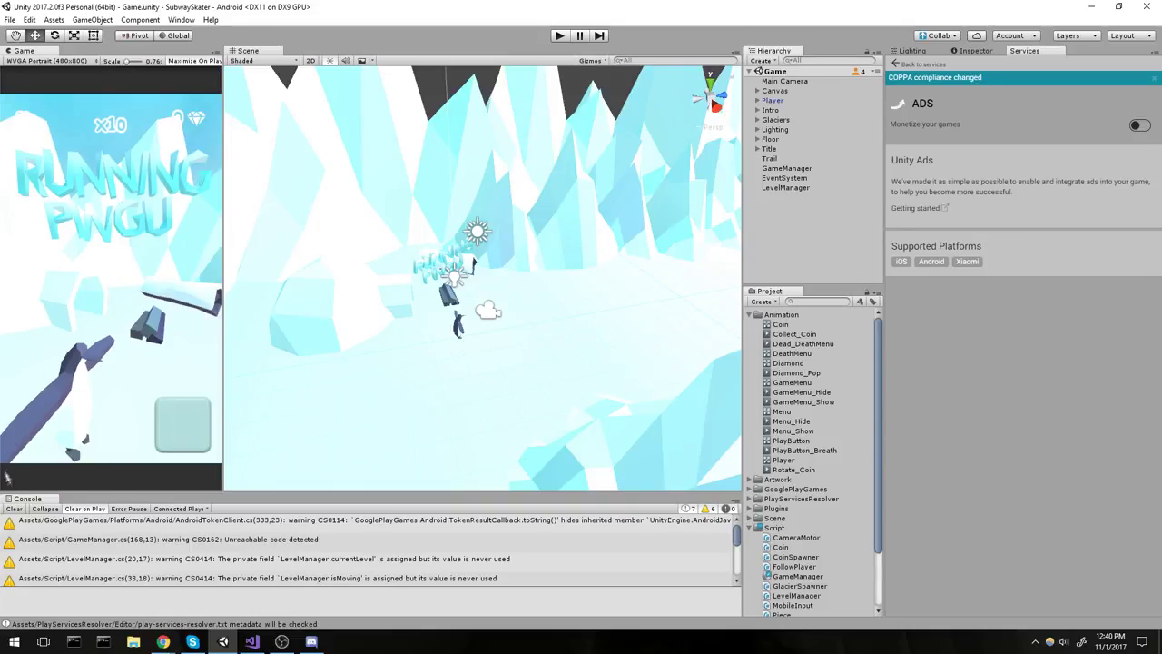
Search the Project for 'Gam' and open the GameManager script in the code editor.
click(14, 508)
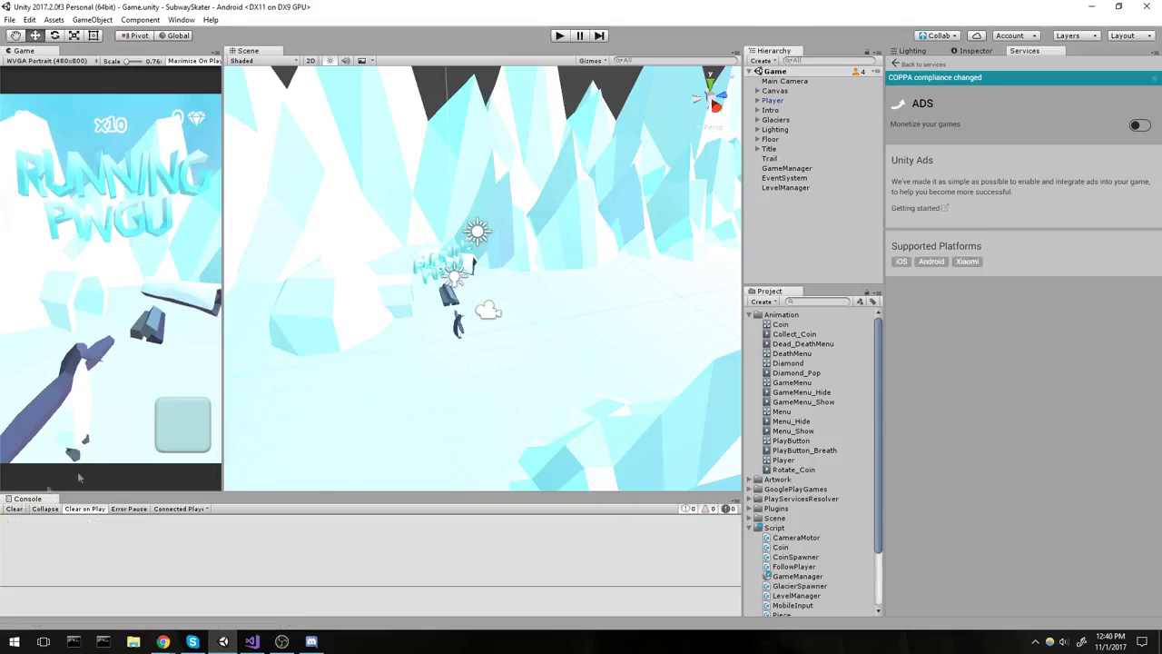
click(834, 302)
text(Gaman)
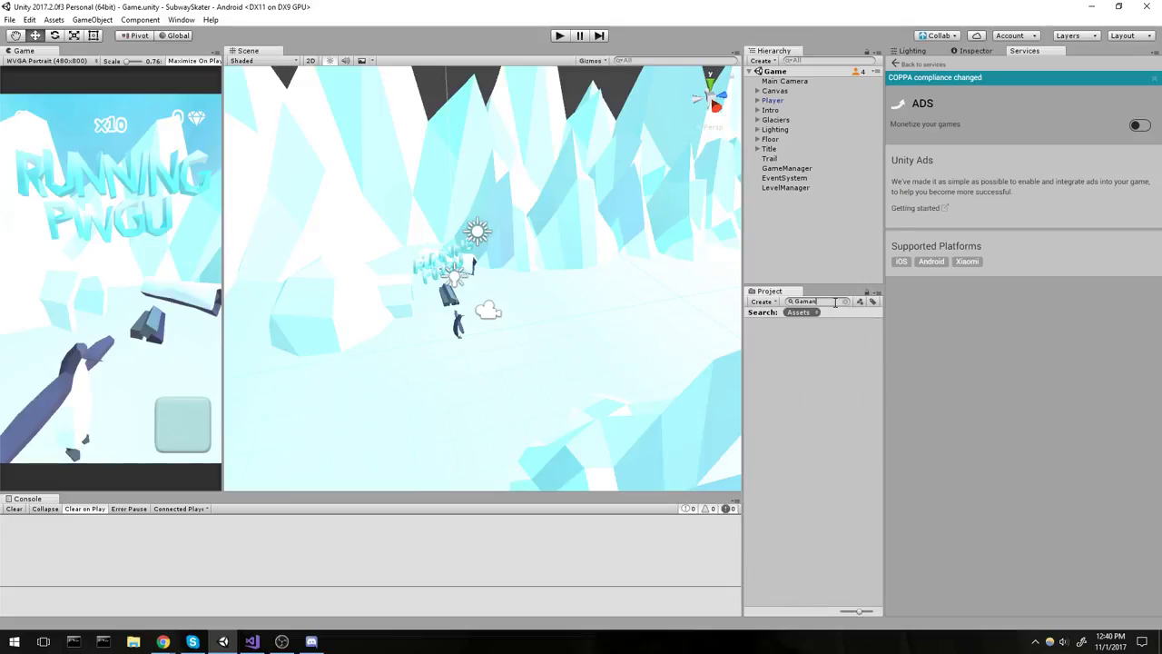
key(BackSpace)
key(BackSpace)
key(Down)
key(Down)
key(Down)
key(Right)
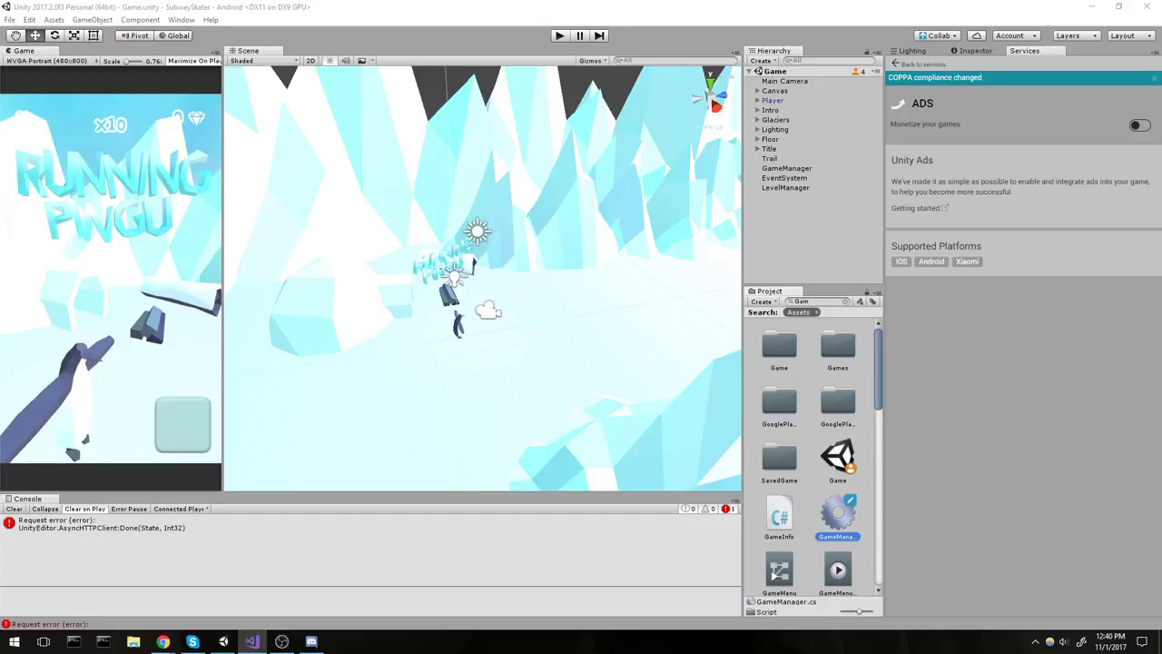
key(alt+Tab)
Confirm Build Settings has Android as the platform, then return to GameManager.cs in Visual Studio.
click(223, 641)
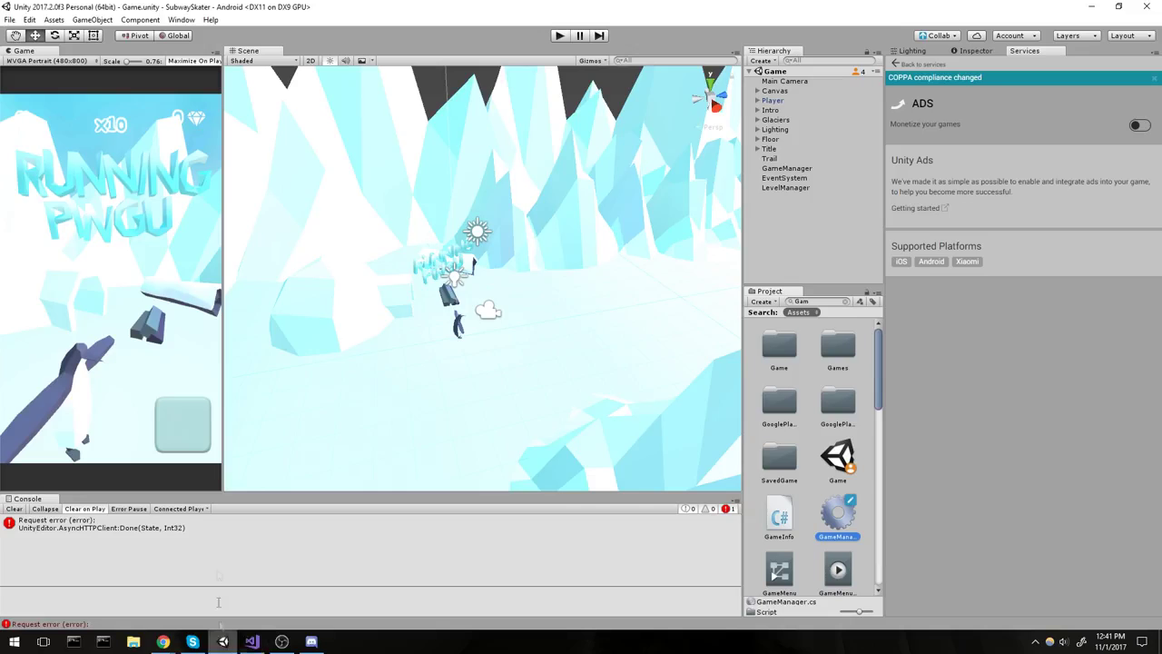
click(10, 19)
click(36, 139)
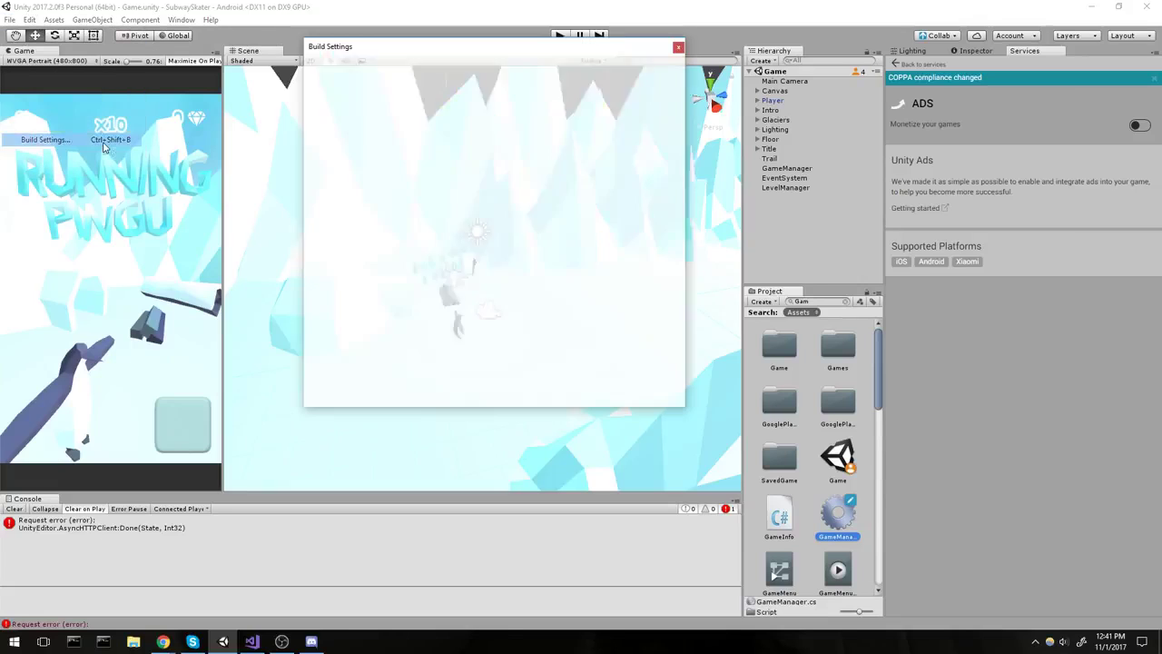
click(381, 276)
click(379, 233)
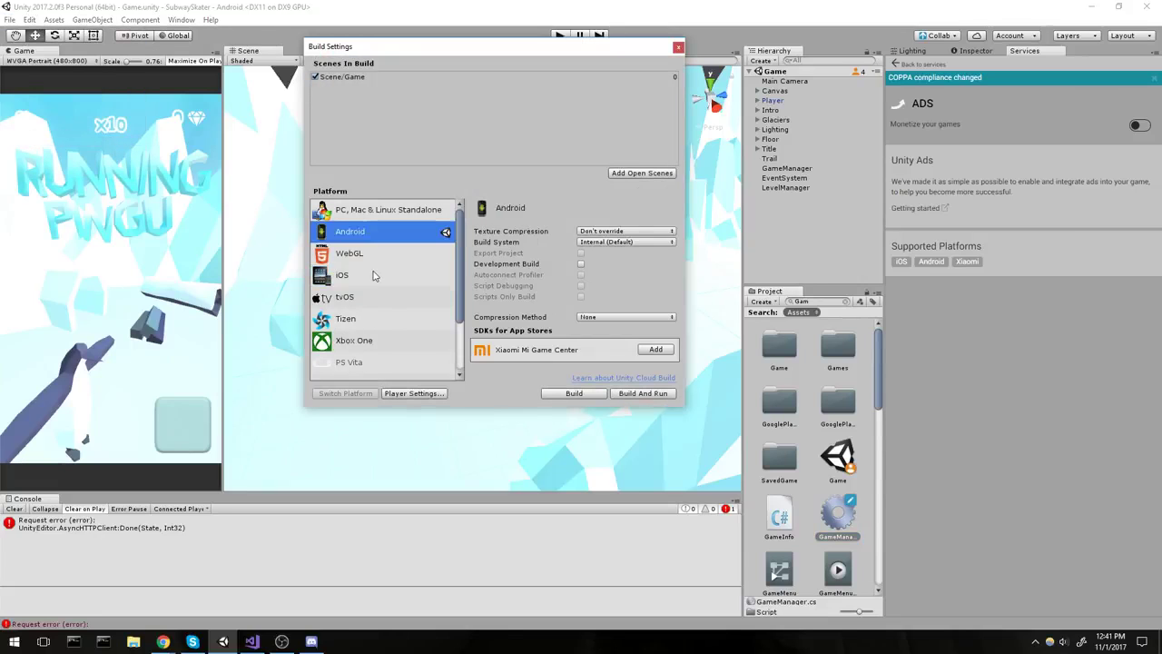
click(398, 212)
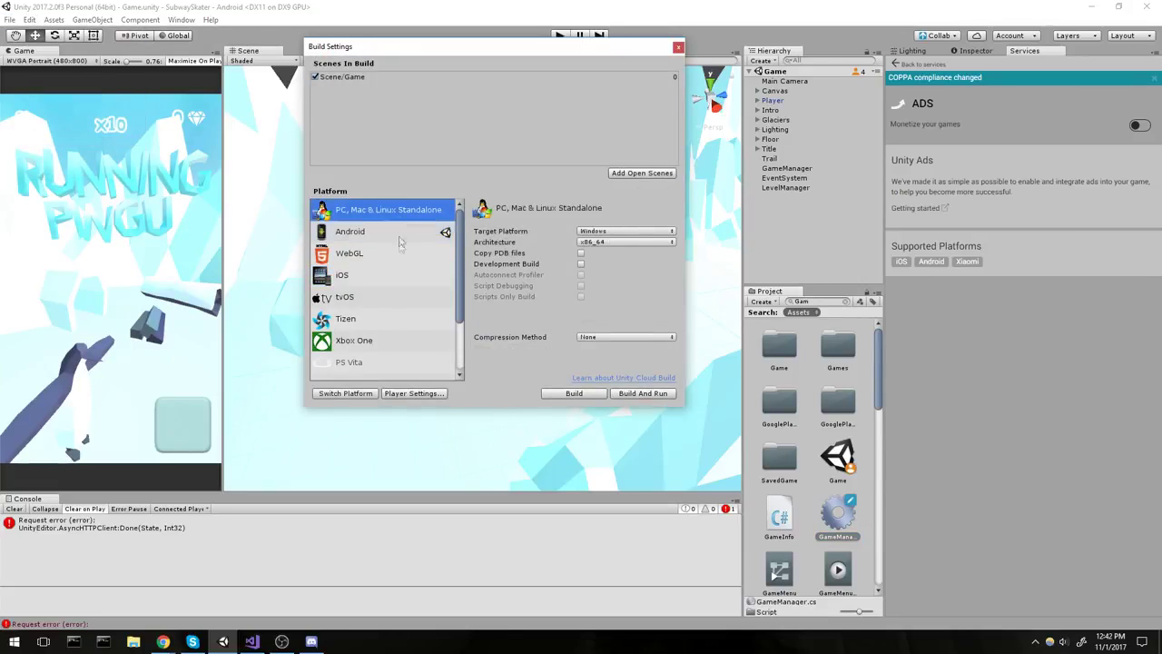
click(377, 234)
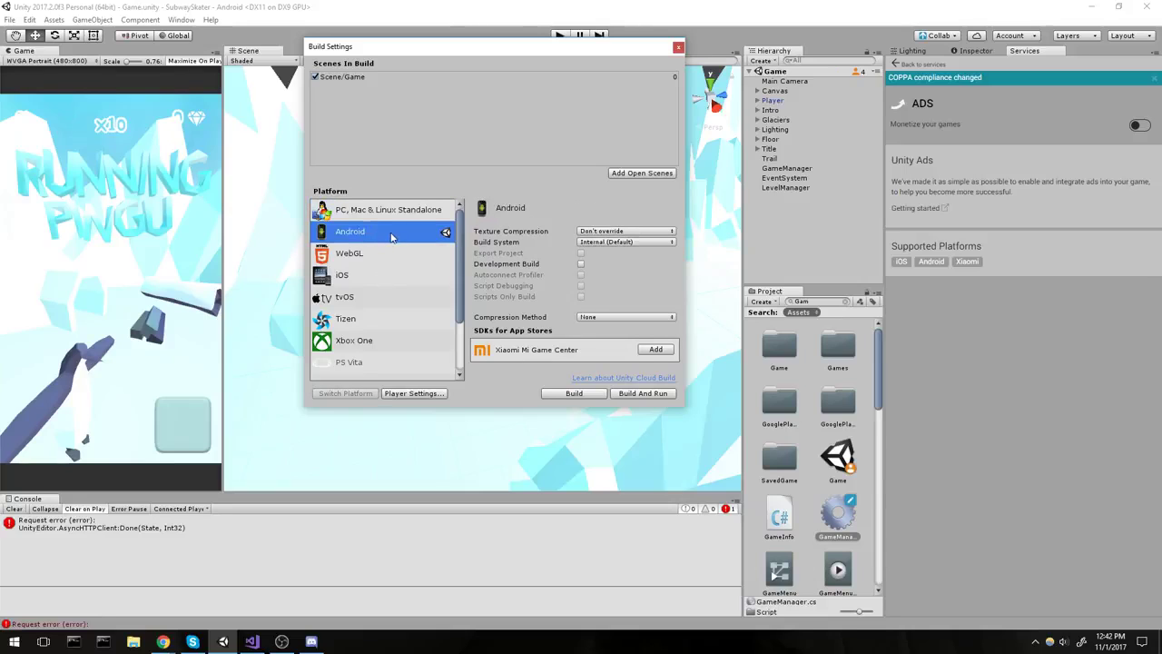
click(678, 47)
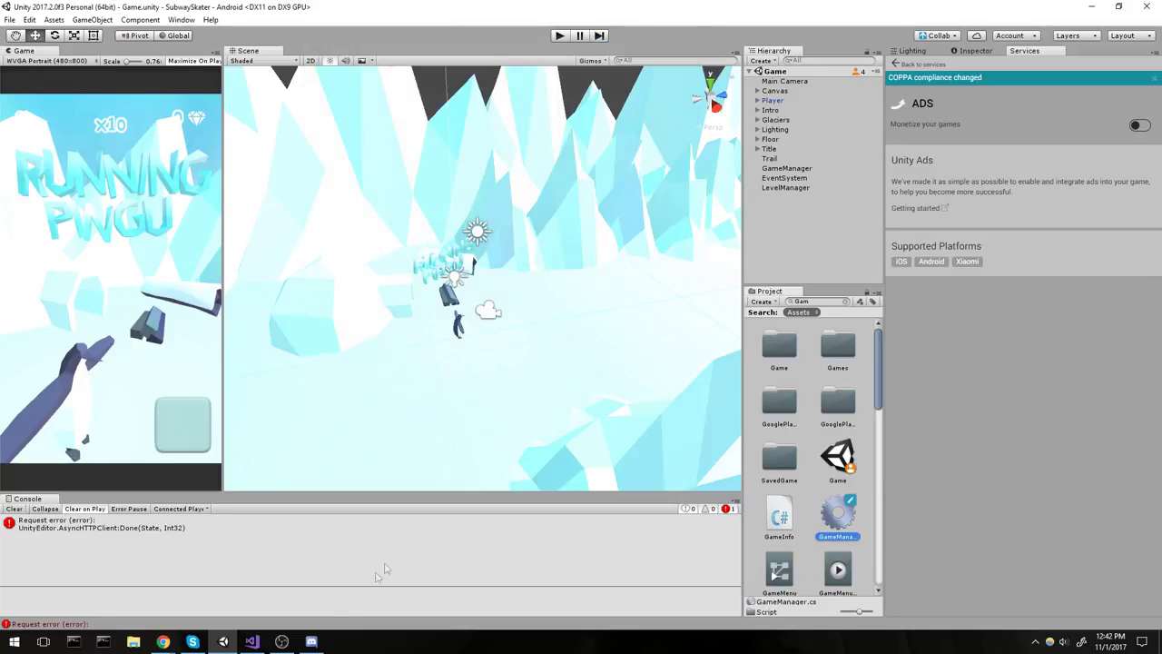
click(251, 641)
Add 'using UnityEngine.Advertisements;' as line 7 of GameManager.cs and save.
scroll(432, 199, up, 5)
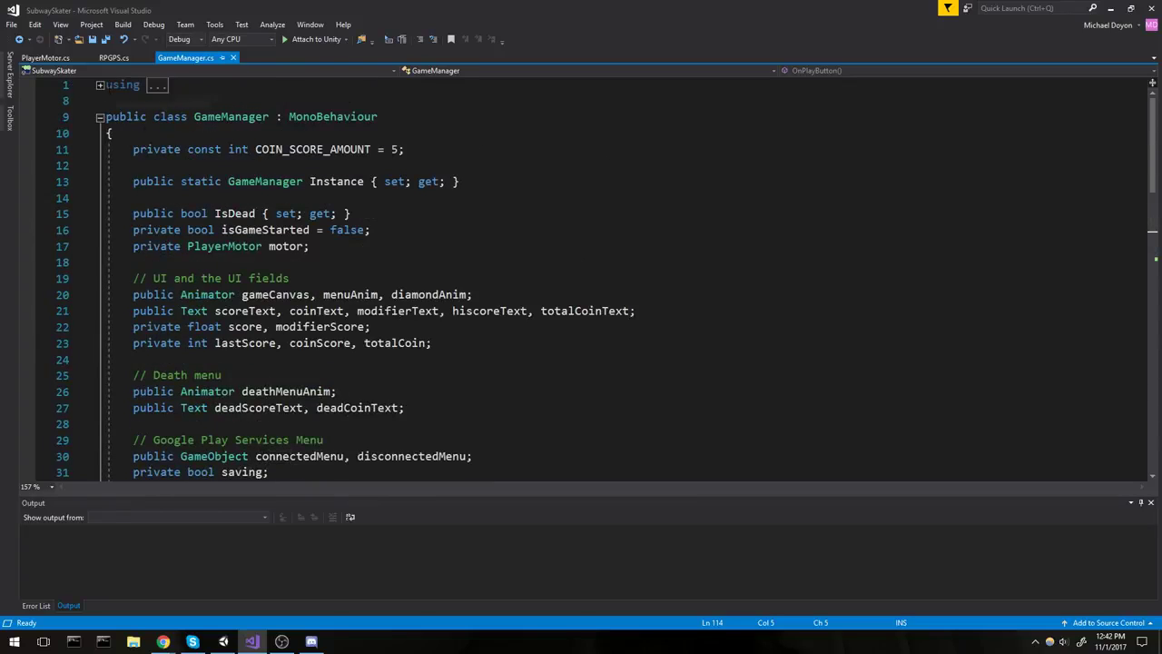
click(329, 116)
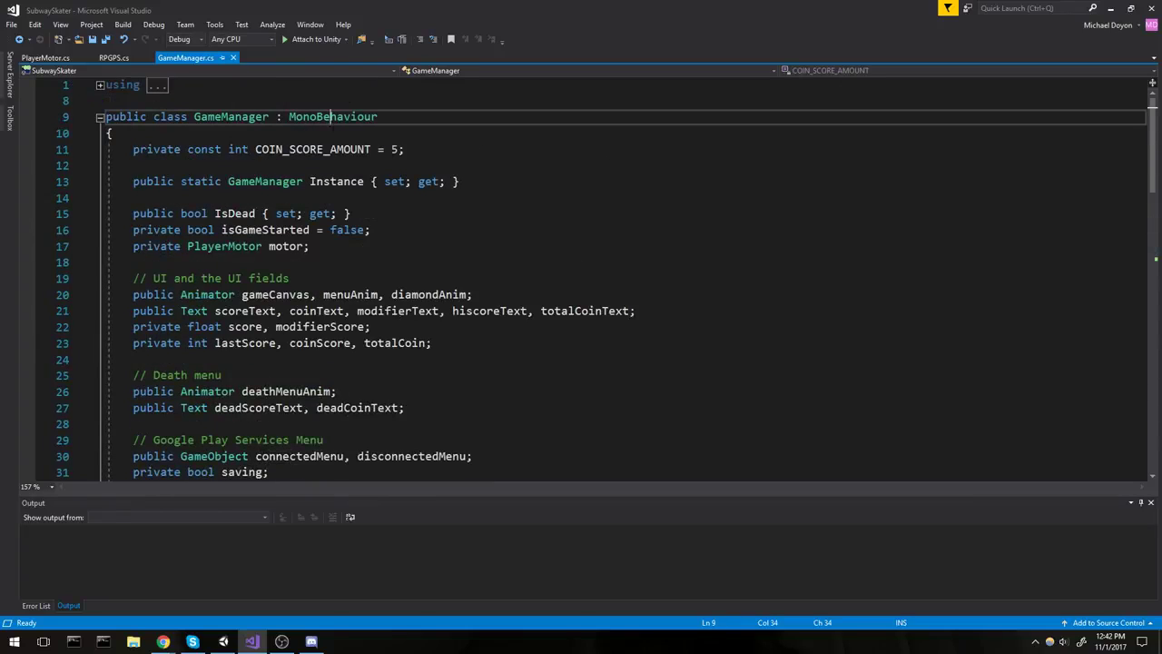
click(100, 85)
click(288, 116)
click(363, 181)
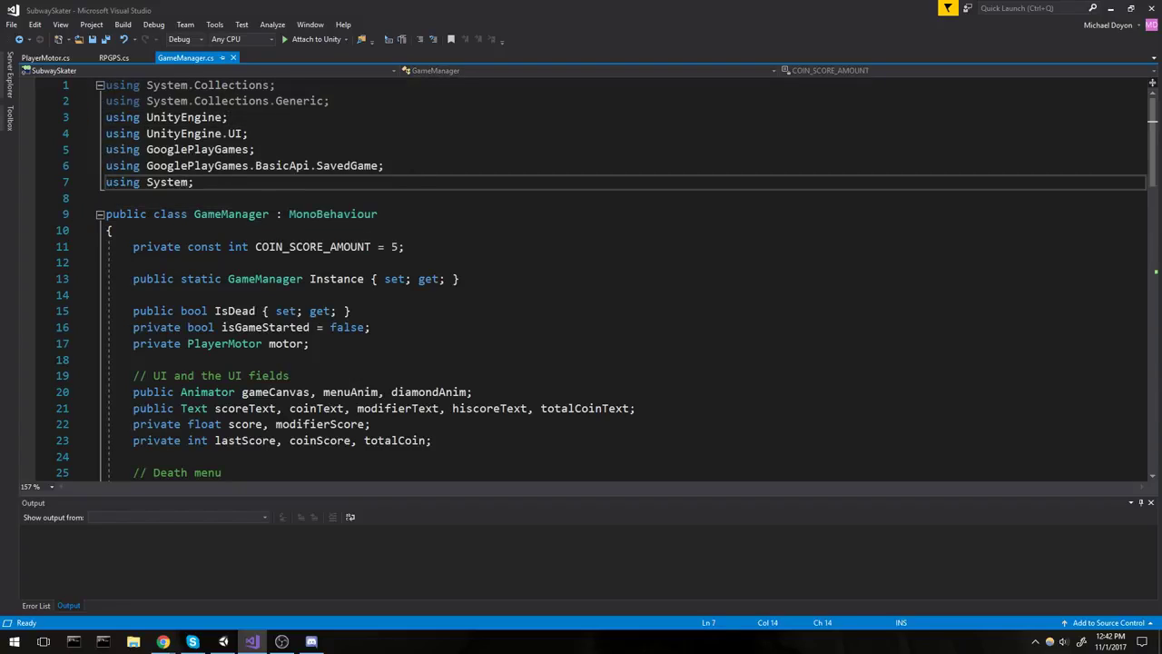
click(412, 163)
key(Return)
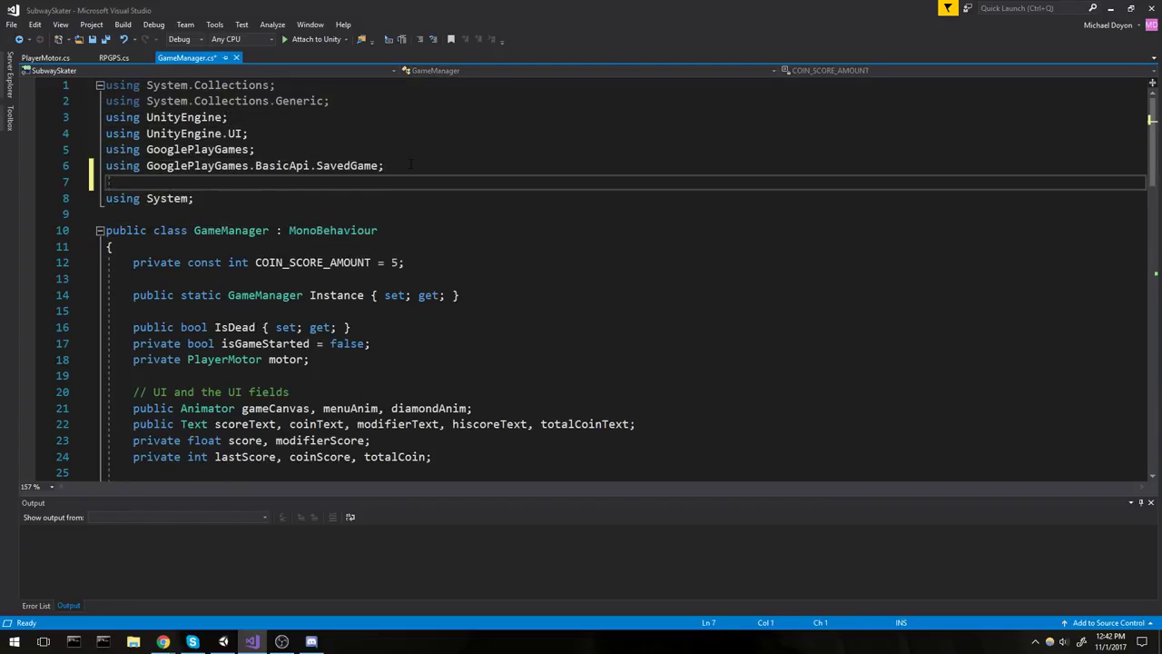
text(using Unity)
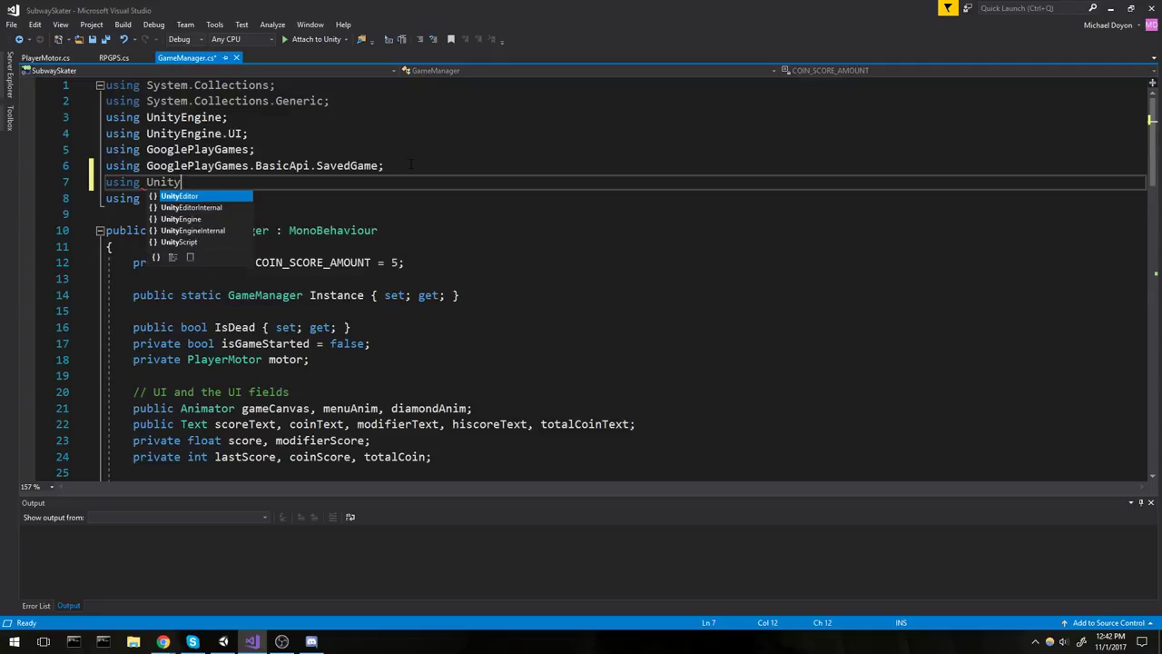
key(Tab)
text(.)
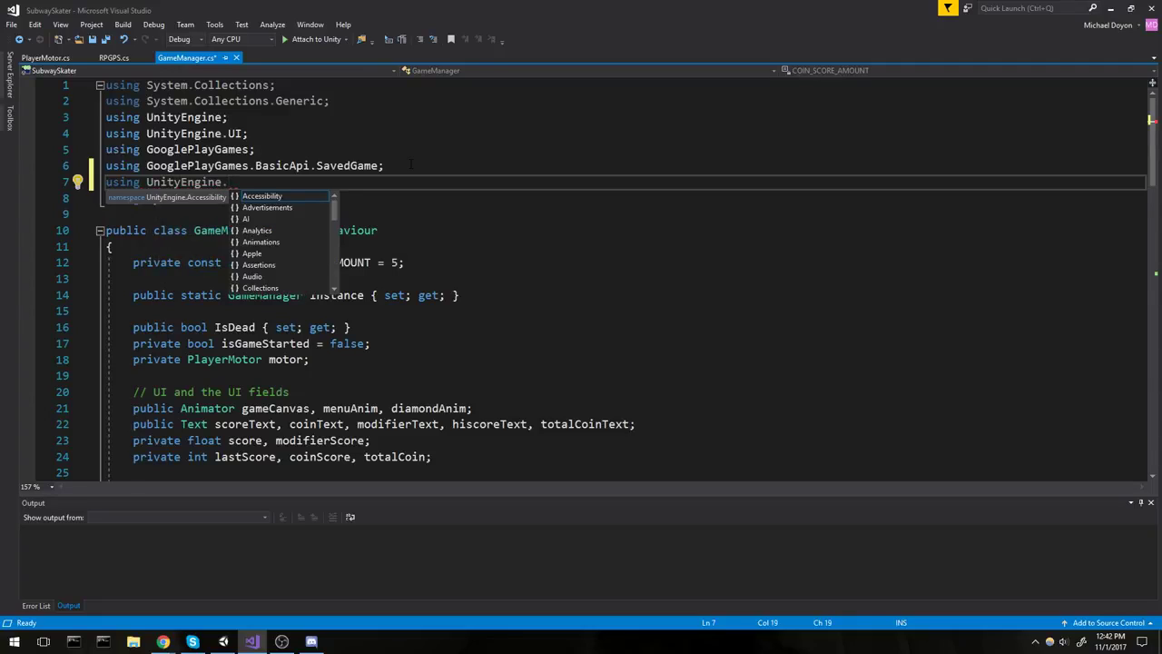
text(Advertisements;)
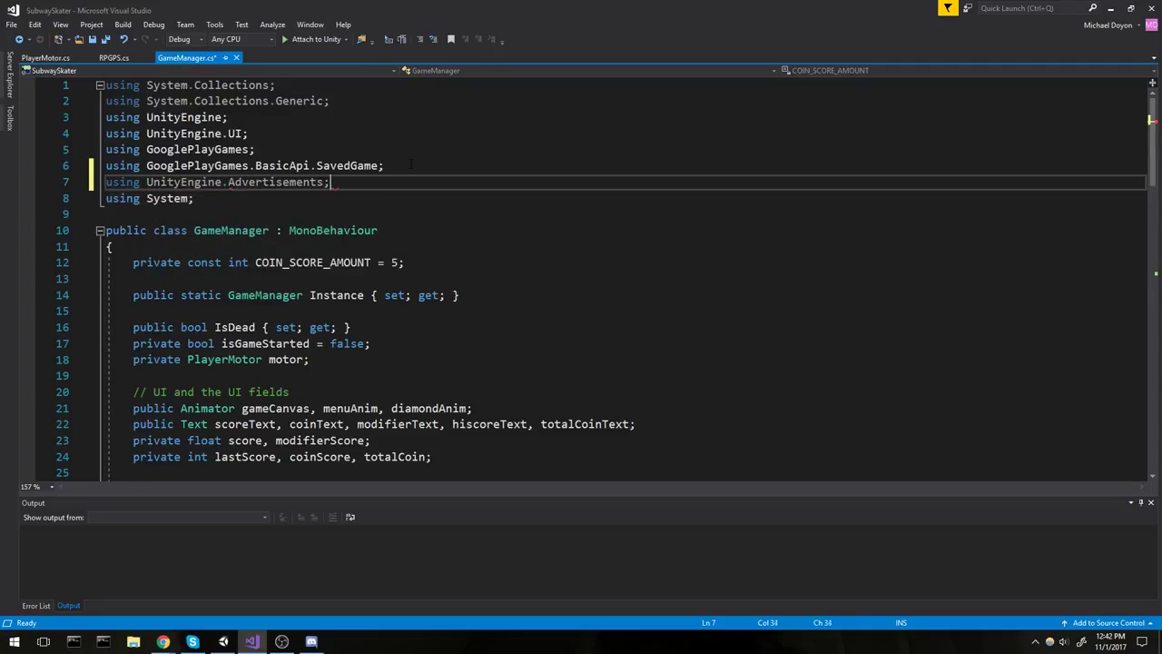
key(ctrl+s)
key(shift+Up)
key(shift+Up)
key(shift+Home)
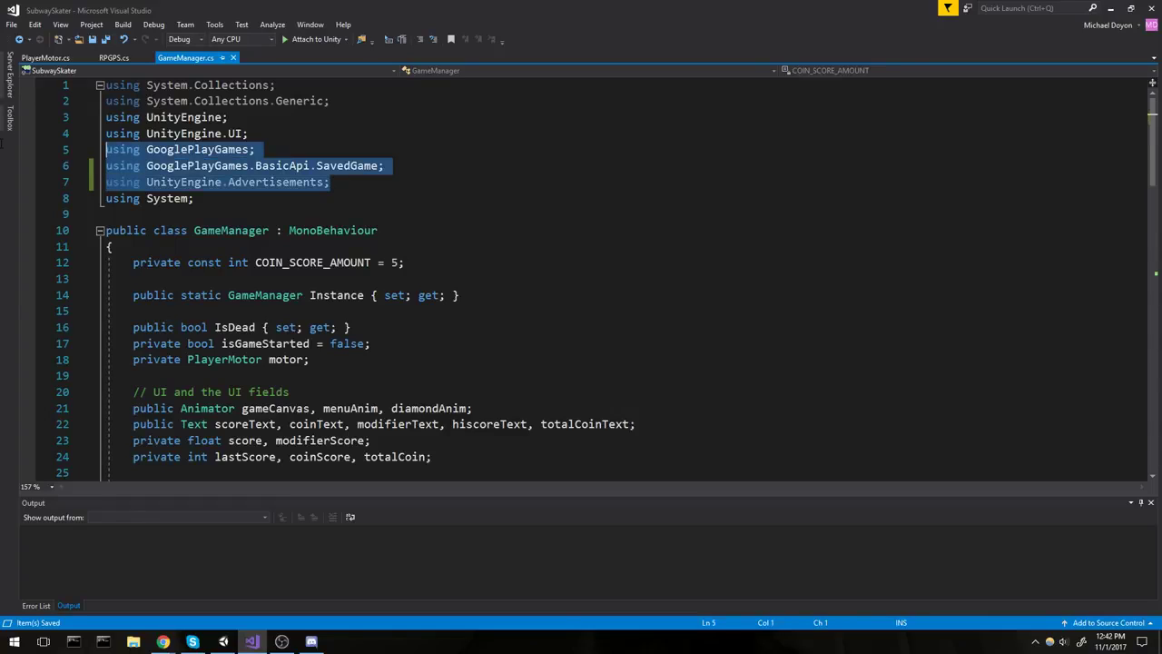
Collapse GameManager.cs to its definitions and expand the Awake() method.
click(297, 182)
scroll(296, 182, down, 1)
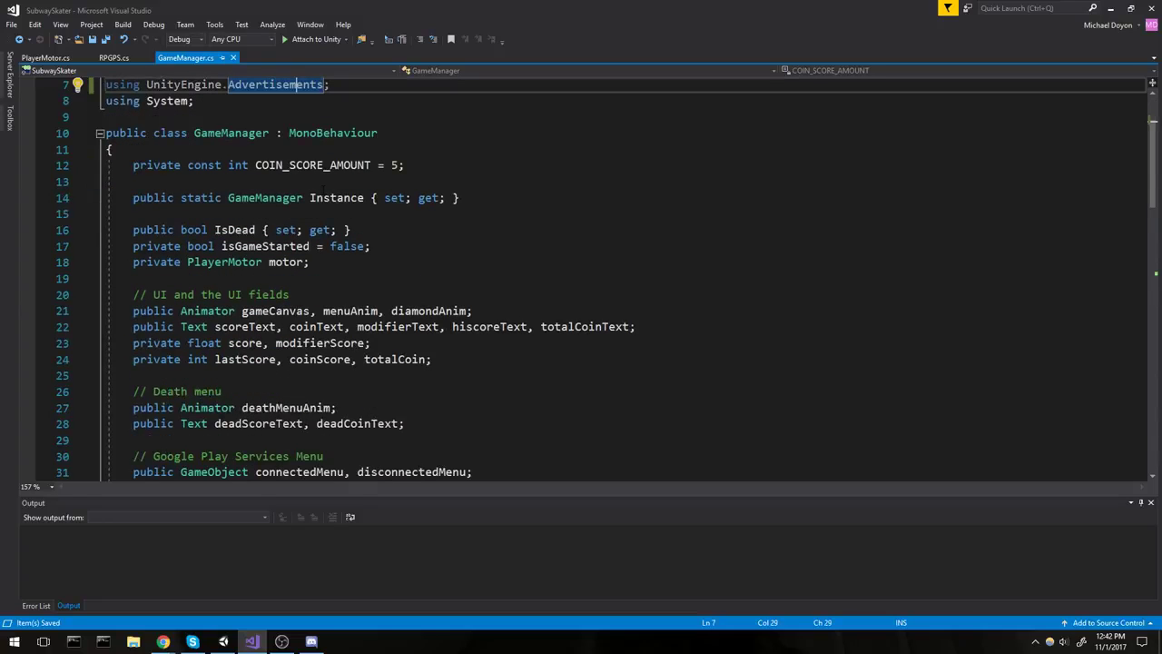
click(364, 197)
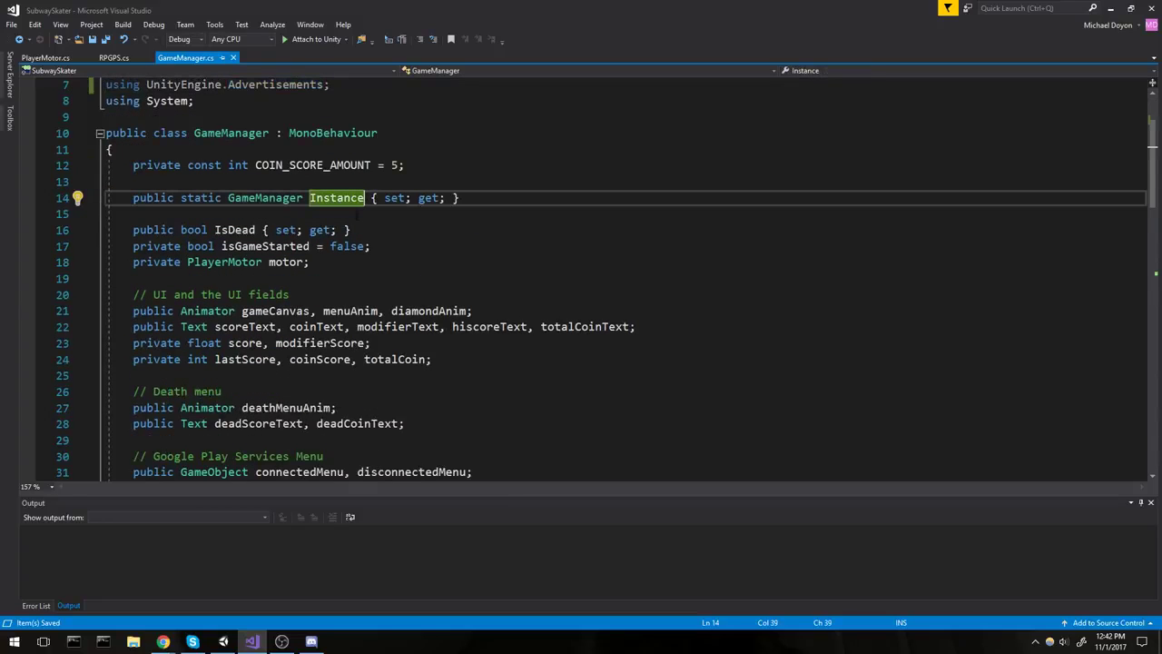
key(ctrl+m)
key(ctrl+o)
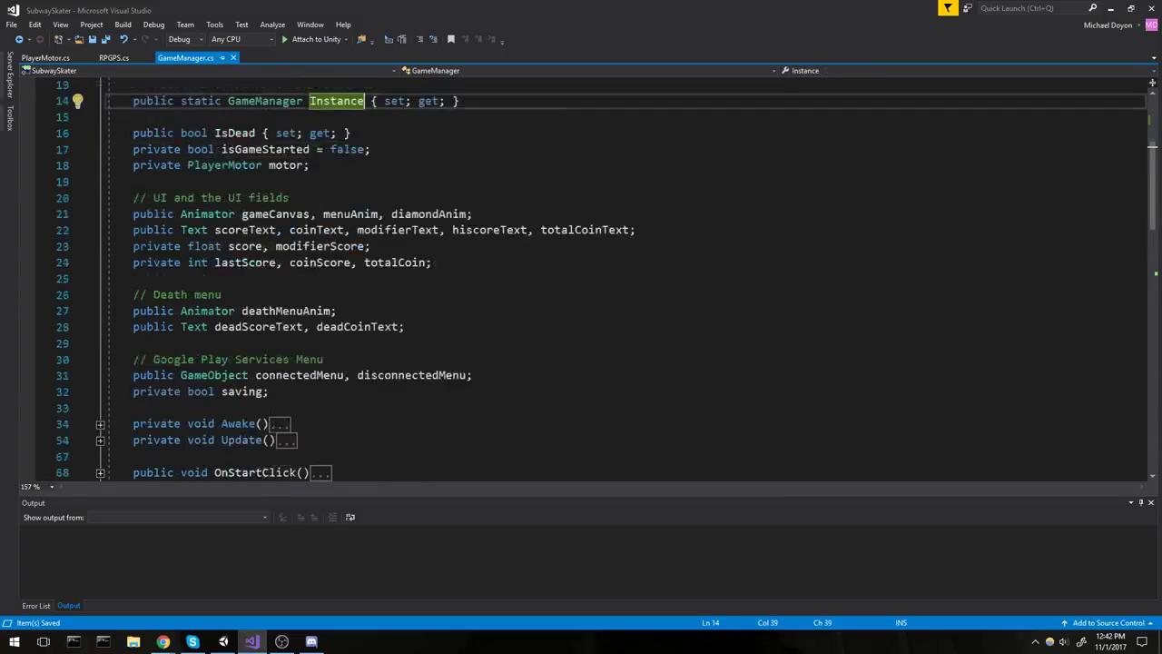
scroll(188, 181, down, 5)
click(188, 182)
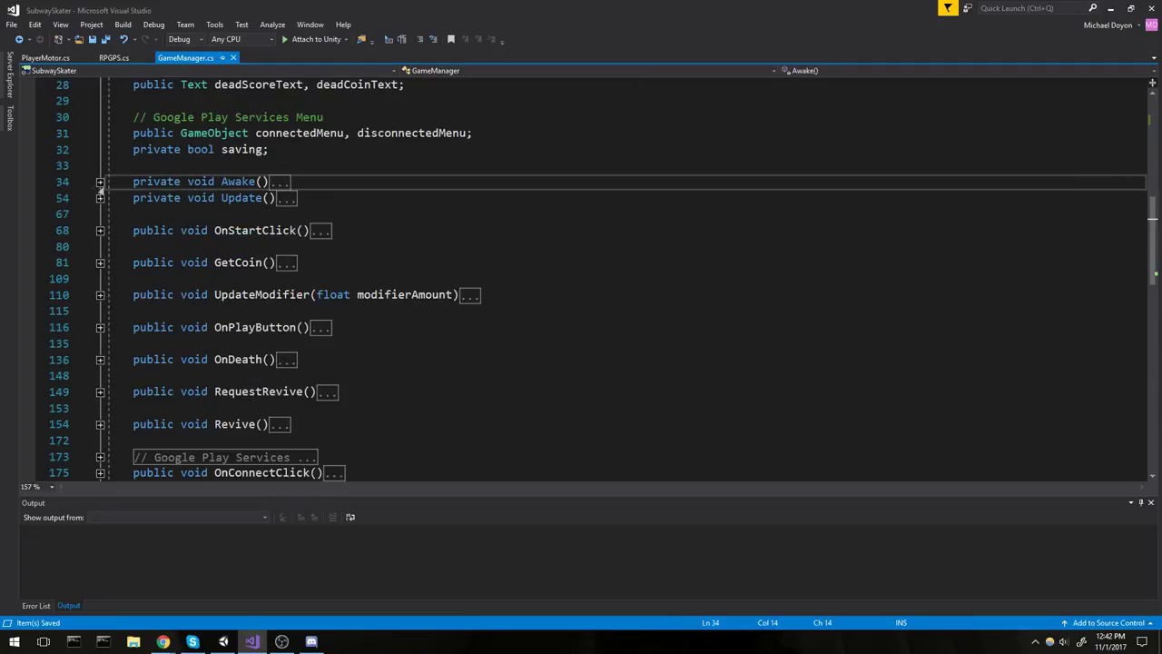
click(100, 181)
scroll(99, 181, down, 5)
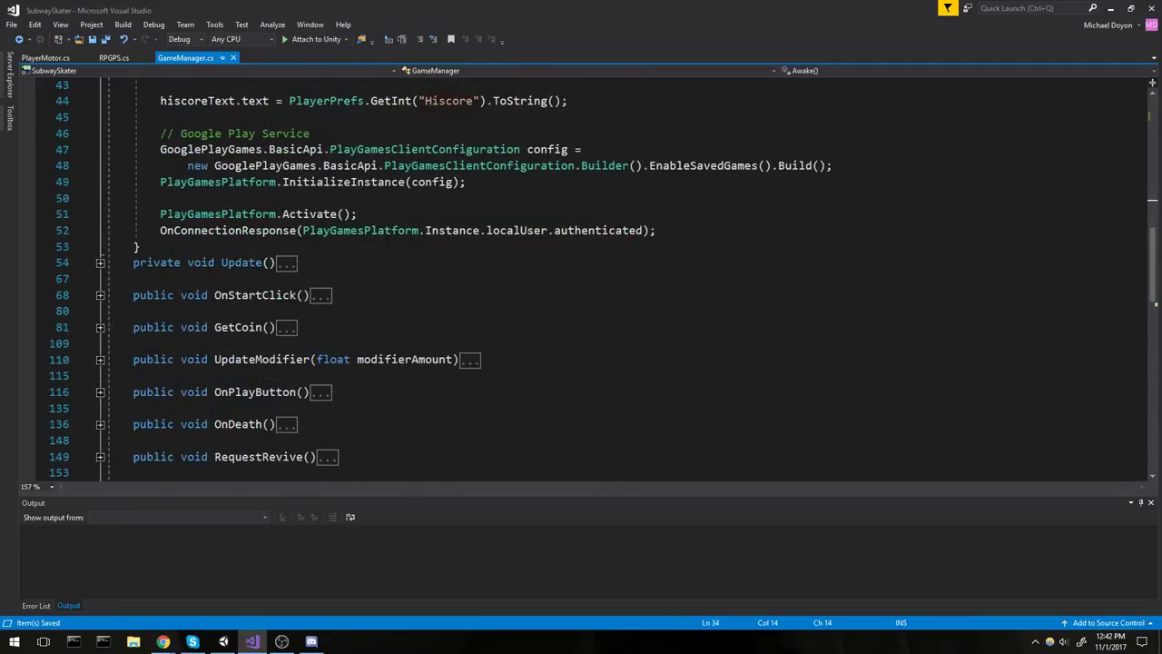
click(183, 165)
Insert '// Advertisement' and 'Advertisement.Initialize();' above the Google Play setup, then save.
click(163, 117)
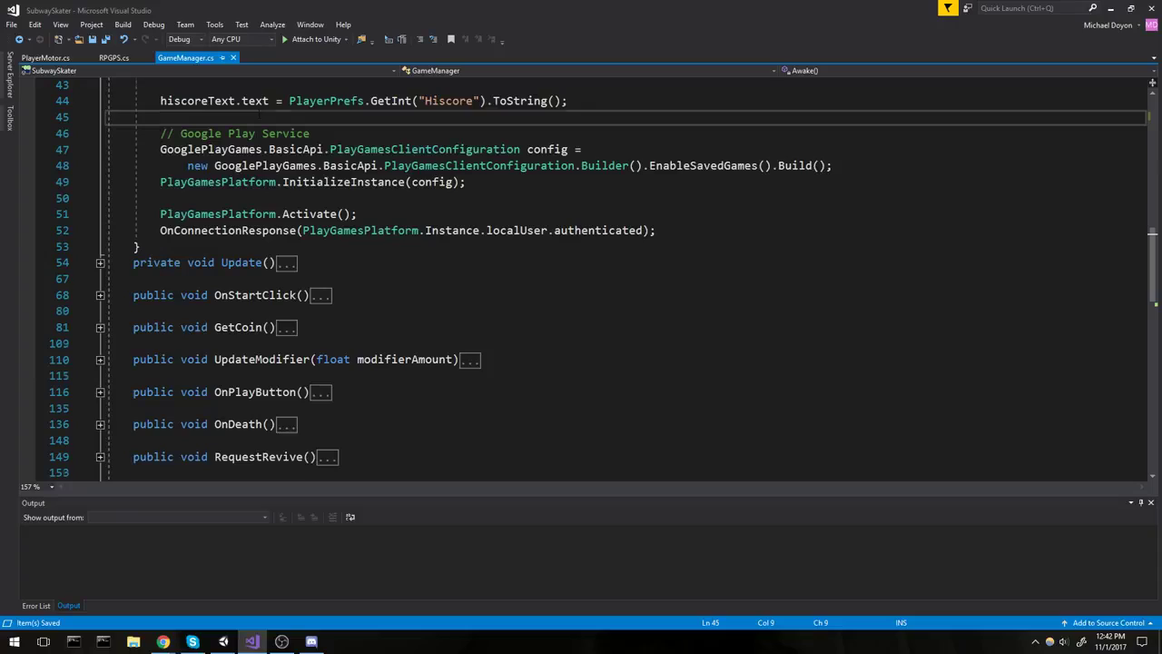
key(Return)
key(Return)
key(Up)
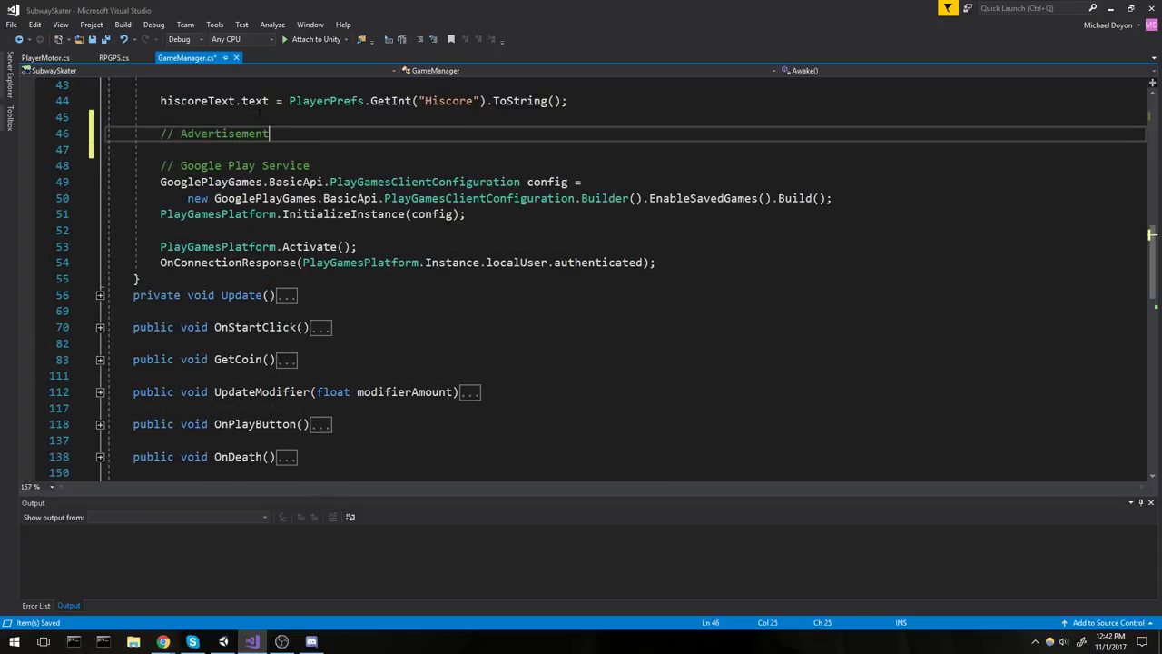
text(// Advertisement)
key(Return)
text(A)
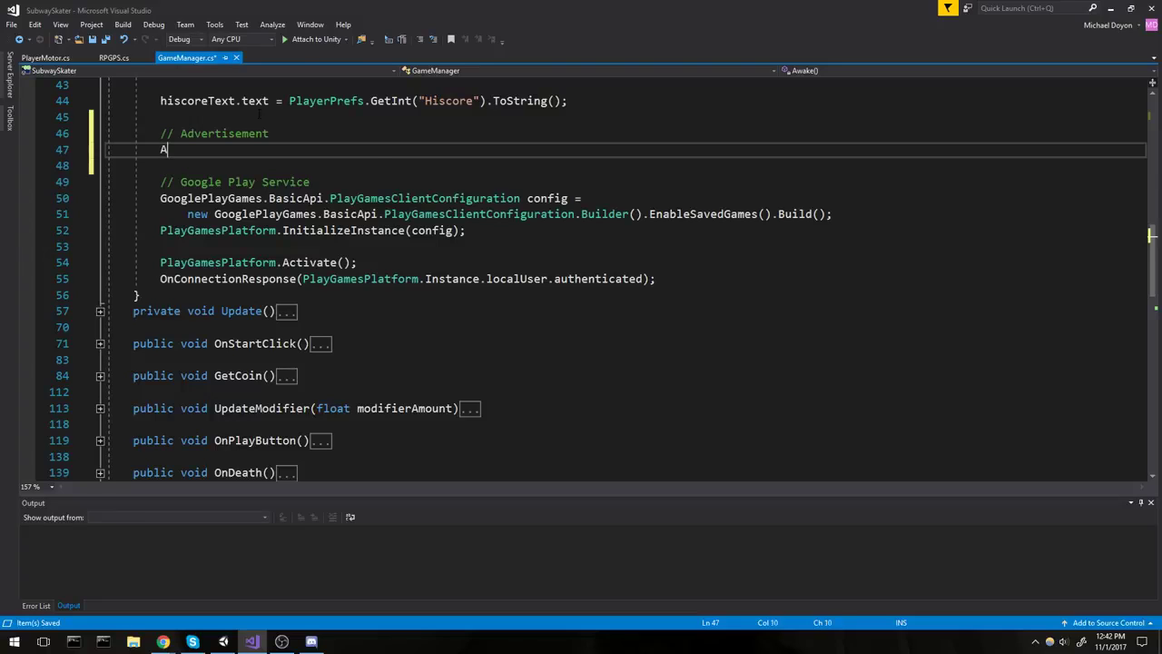
text(dvertisement.)
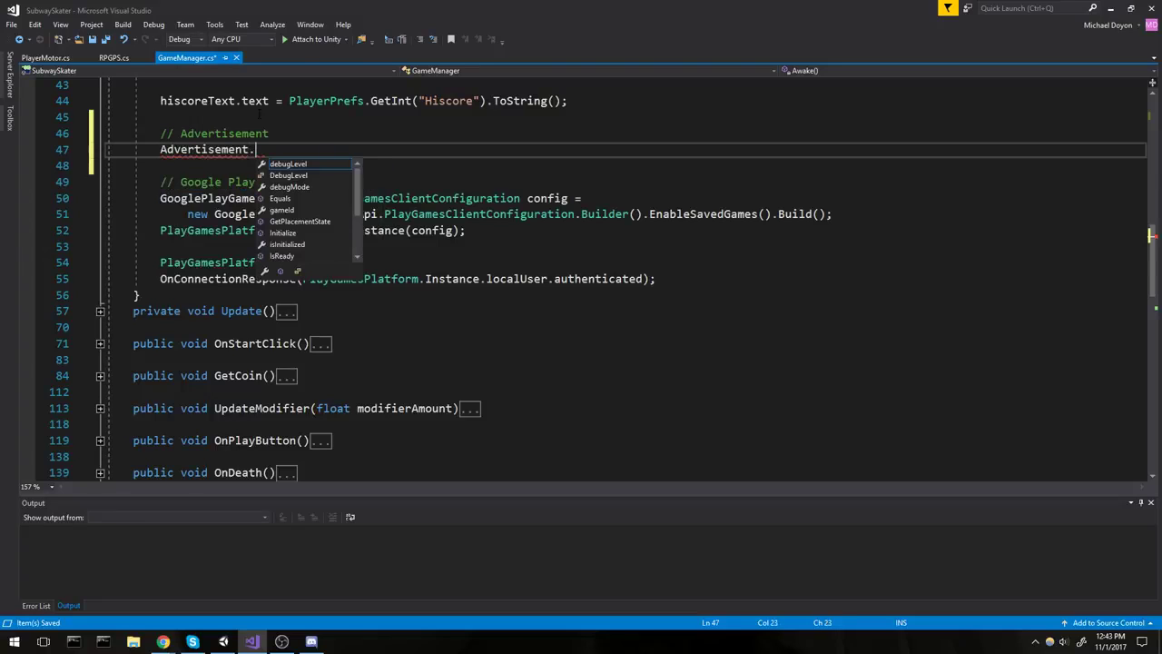
text(Ini)
key(Tab)
text(()
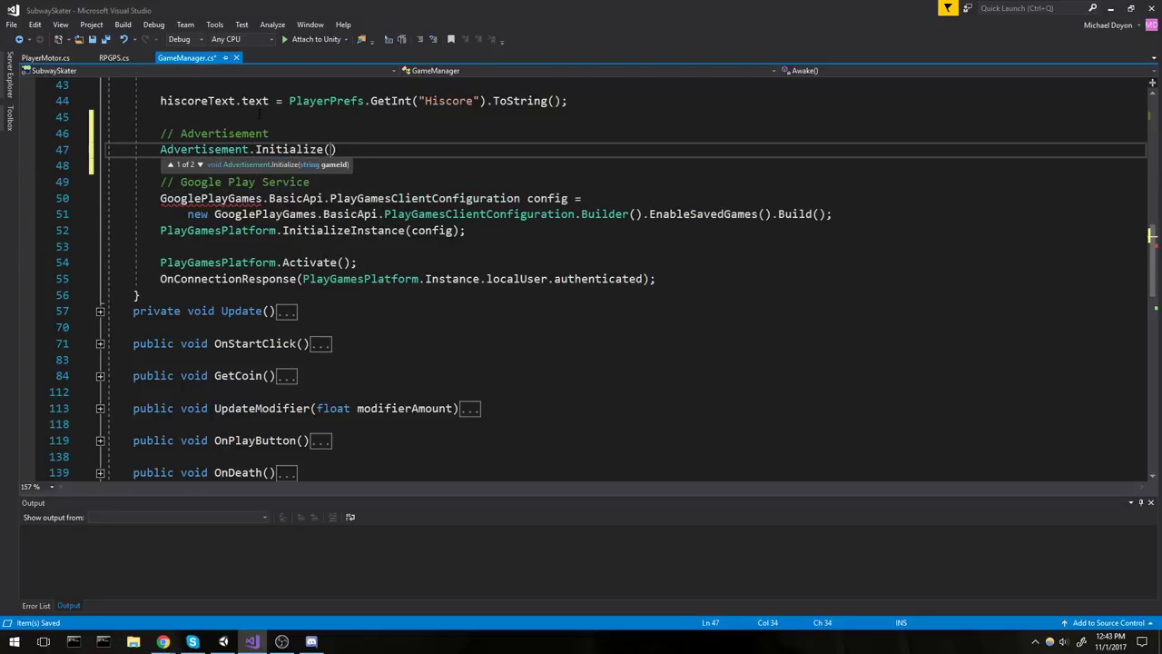
key(Down)
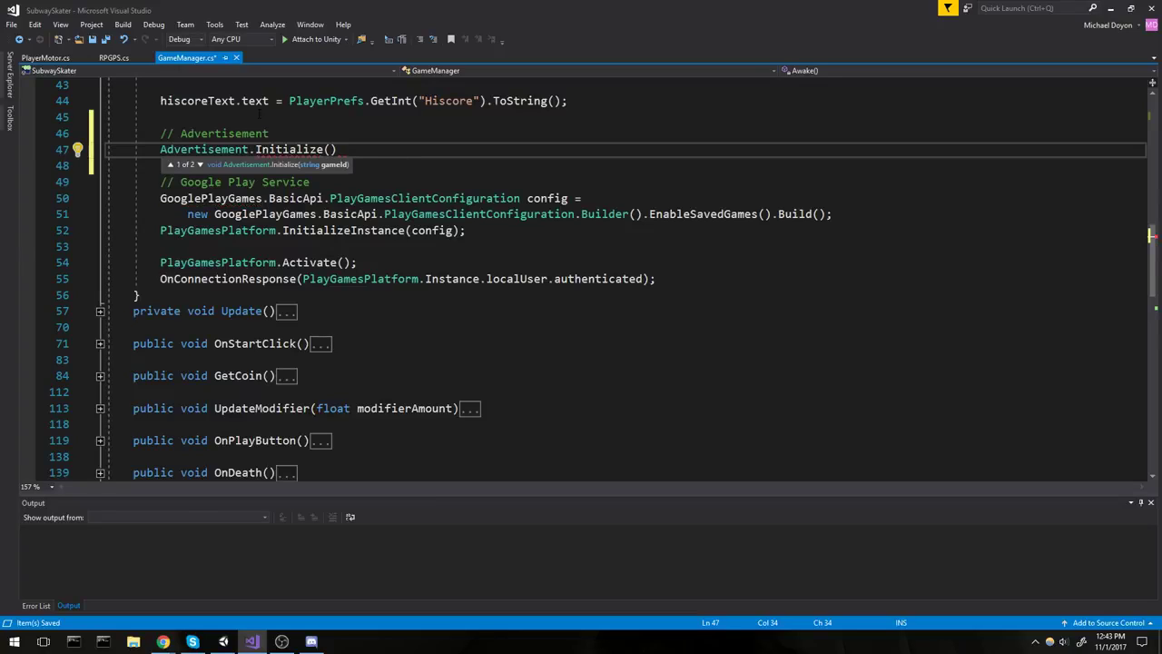
key(Right)
text(;)
key(ctrl+s)
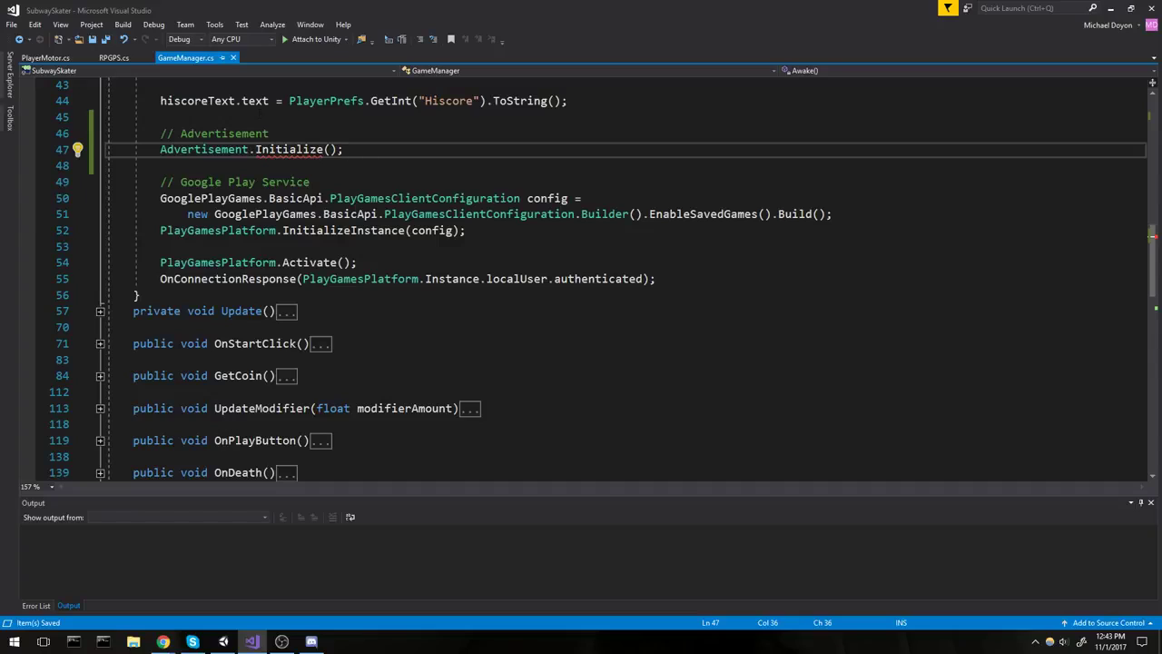
click(520, 198)
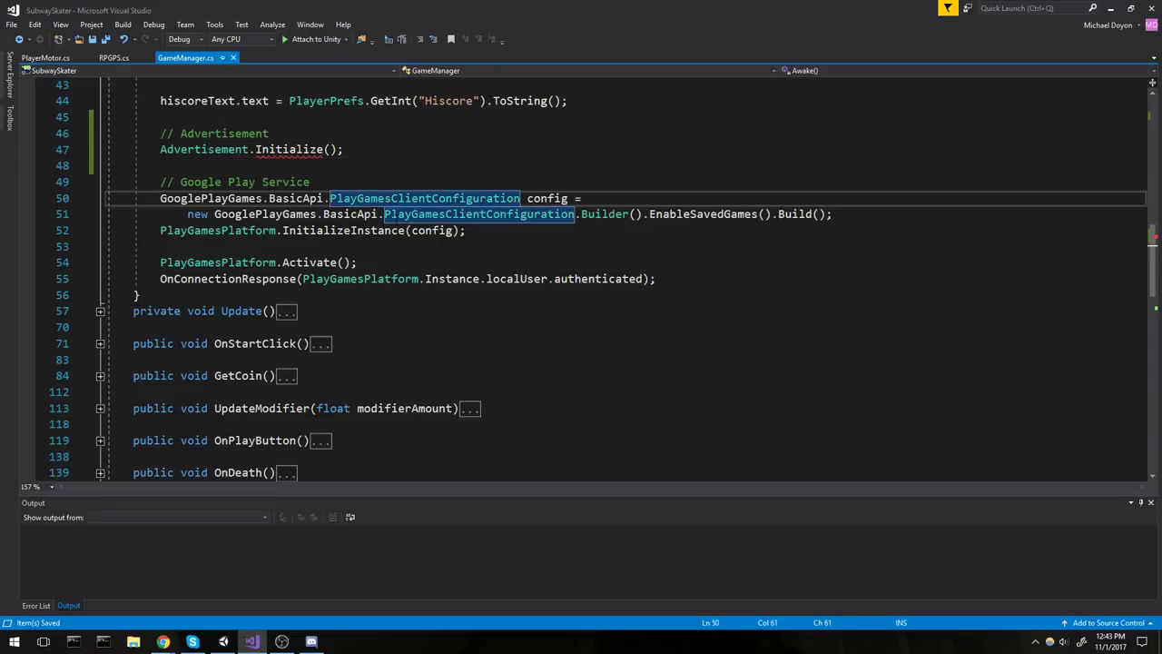
click(467, 123)
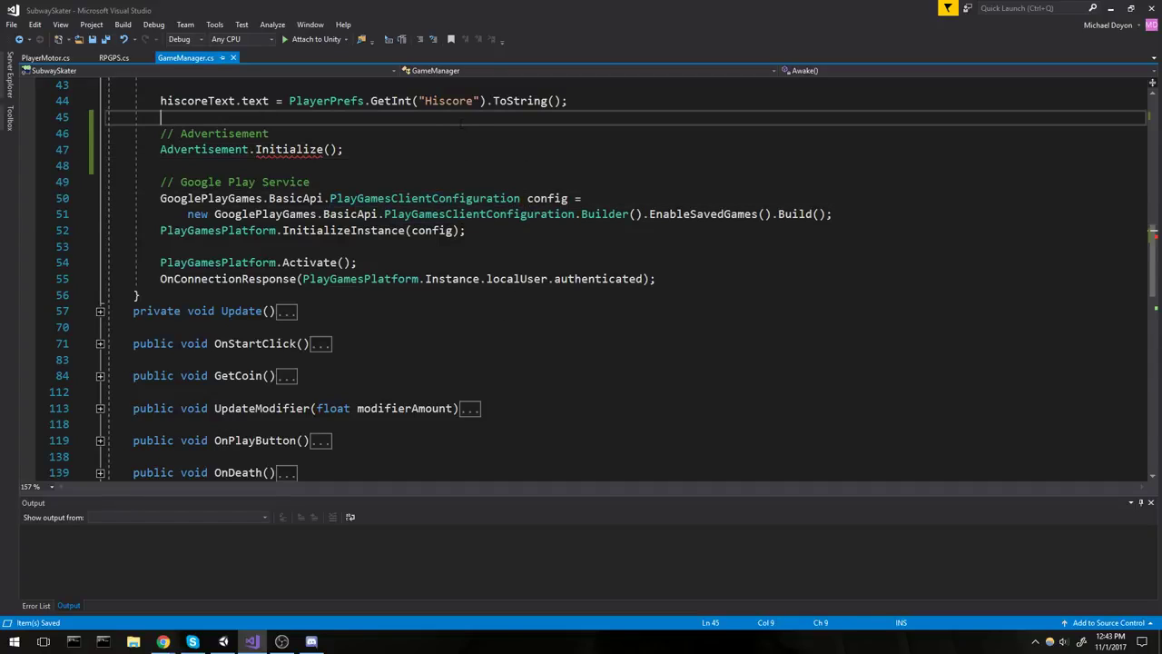
click(223, 642)
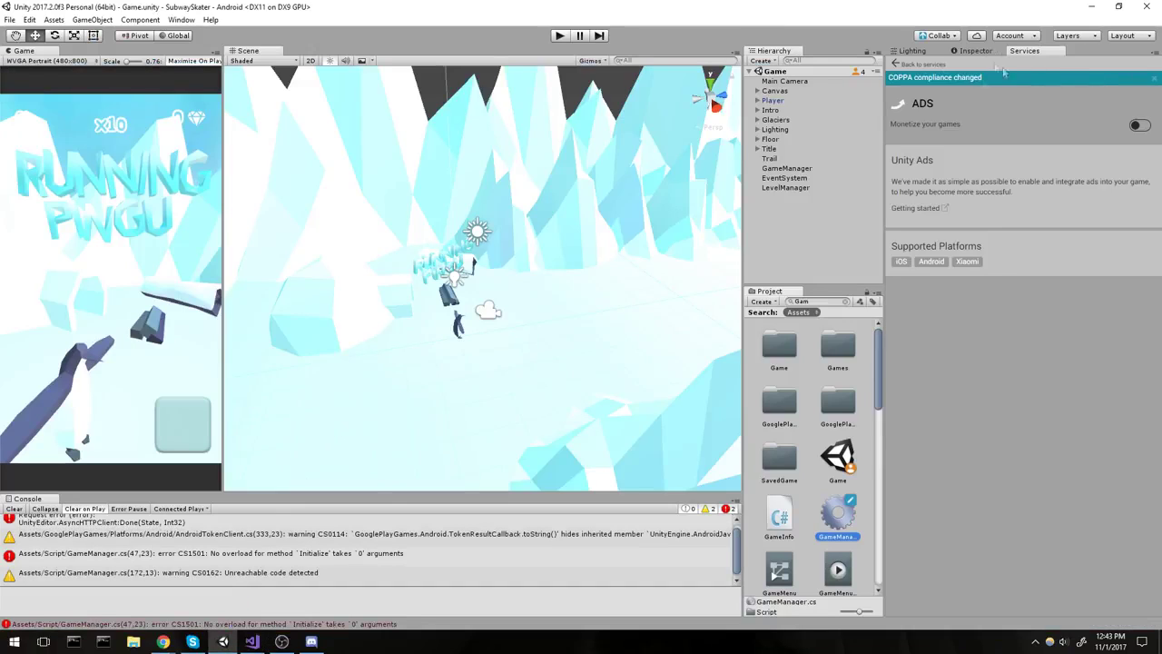
Go back to the SubwaySkater services overview and open its online Unity Dashboard.
click(922, 65)
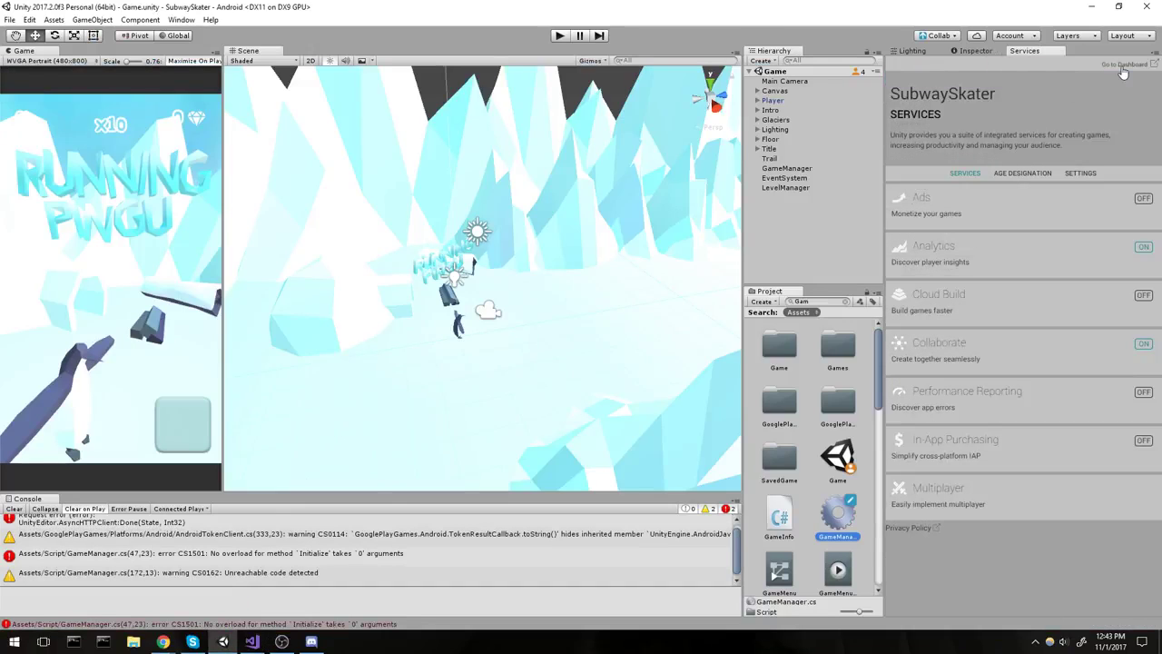
click(162, 642)
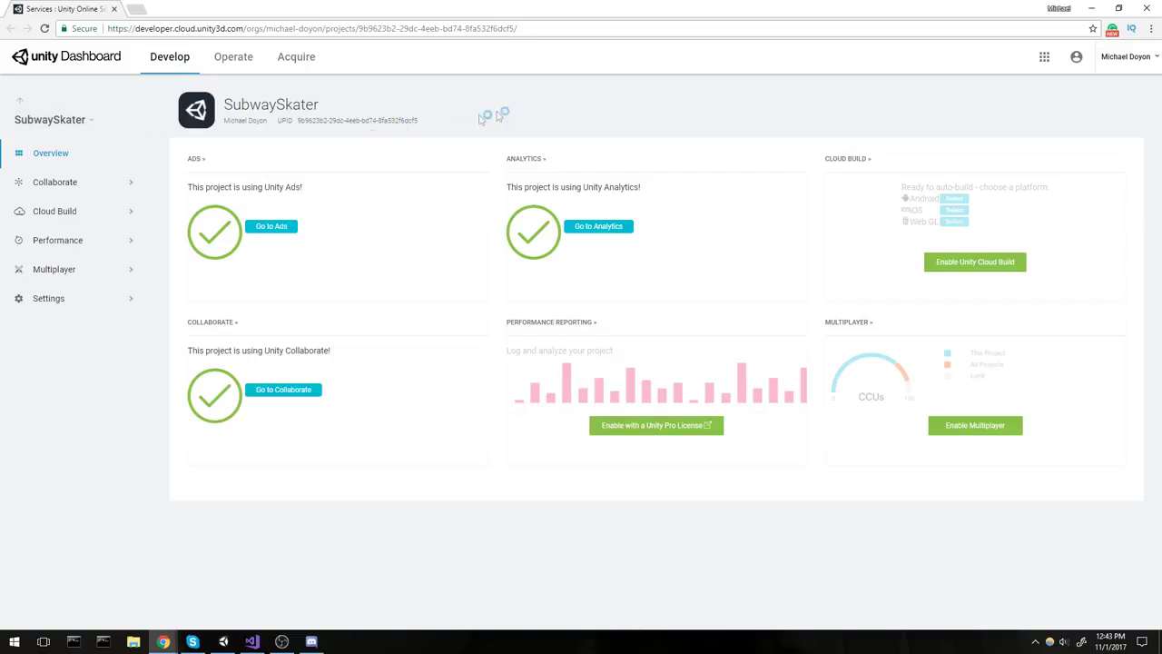
Open the project's Ads section, then switch the product list to Monetize.
drag(187, 188, 339, 189)
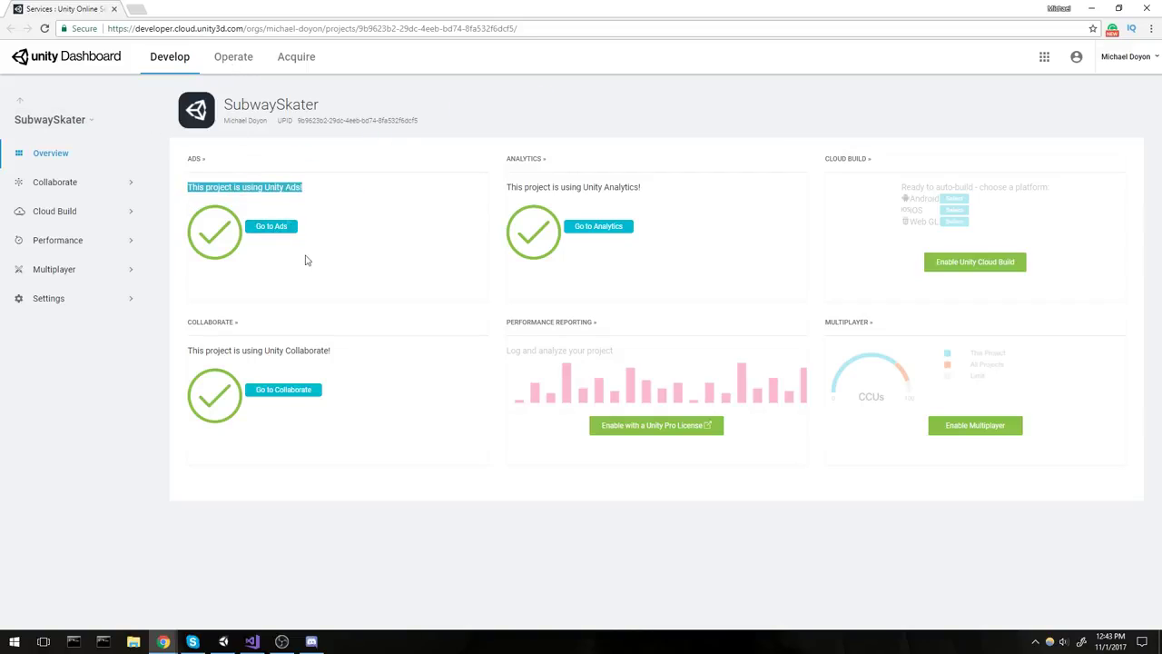
click(272, 226)
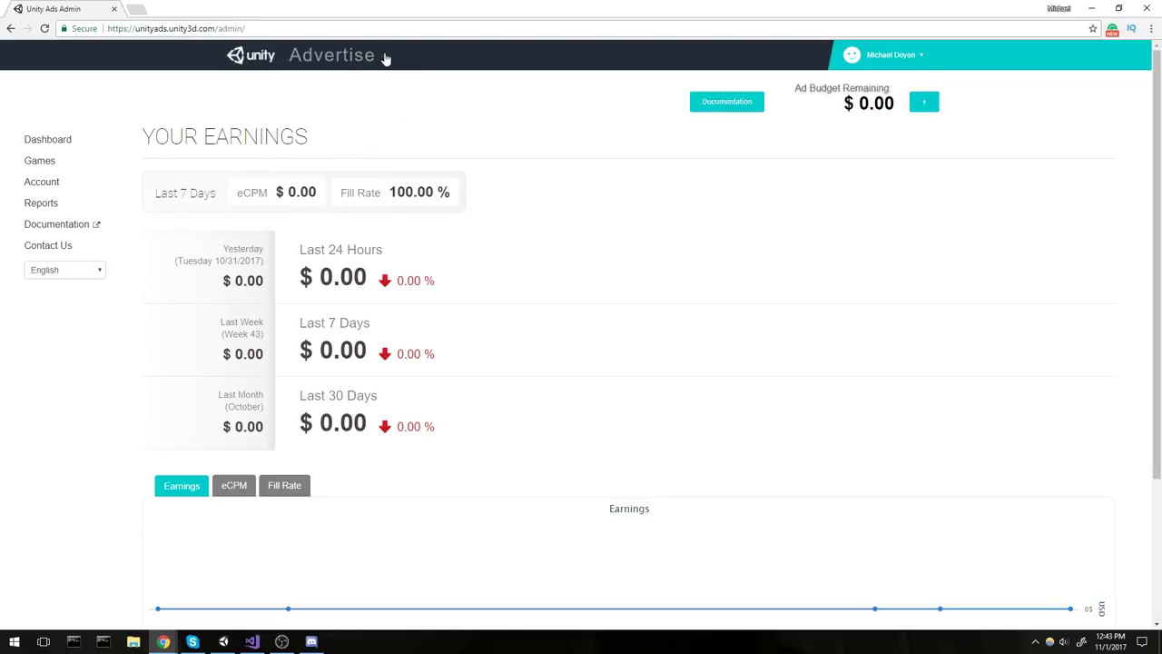
click(384, 55)
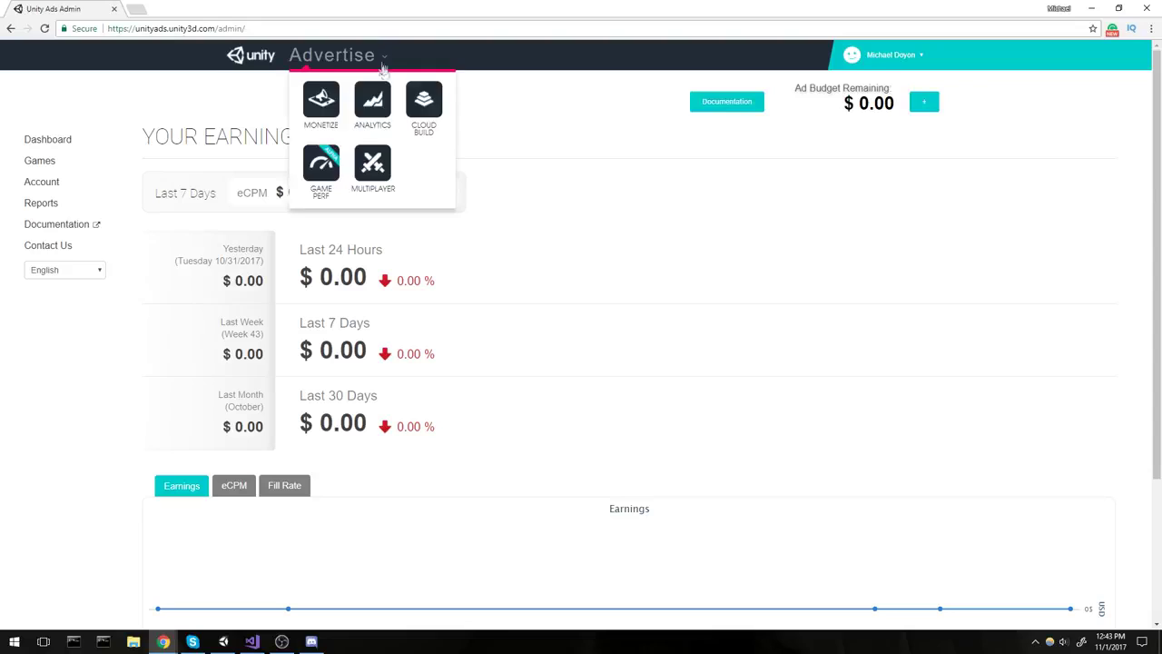
click(315, 112)
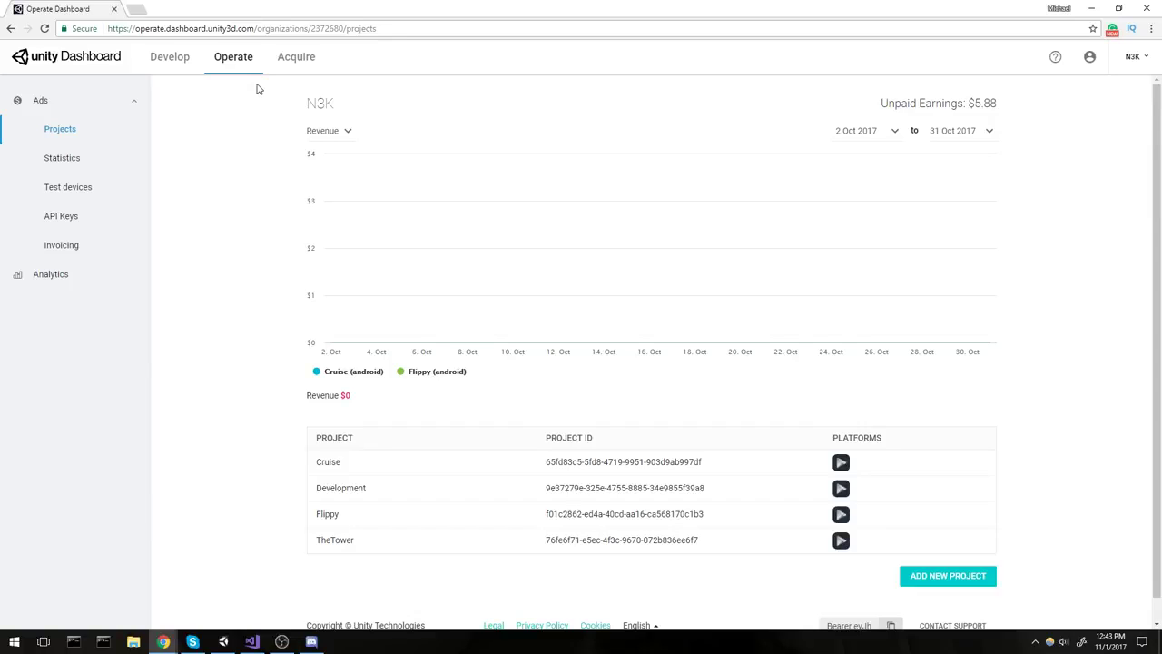
Add a new ads project and choose the existing SubwaySkater project from the dropdown.
scroll(254, 363, down, 1)
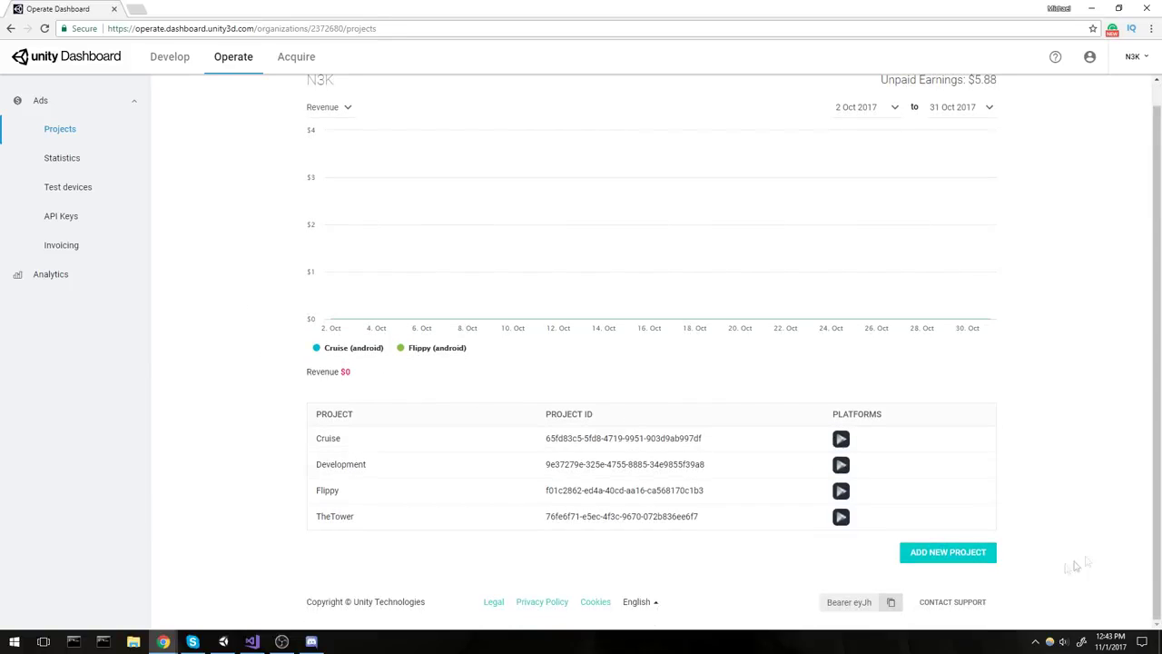
click(960, 564)
click(457, 245)
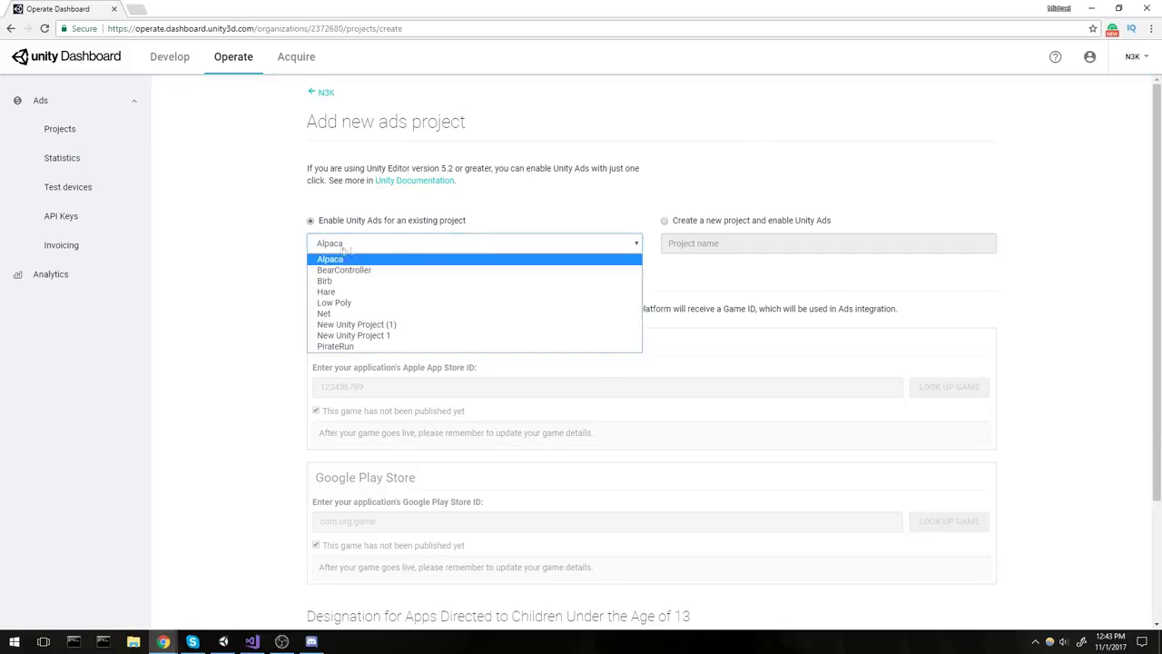
click(345, 293)
click(452, 245)
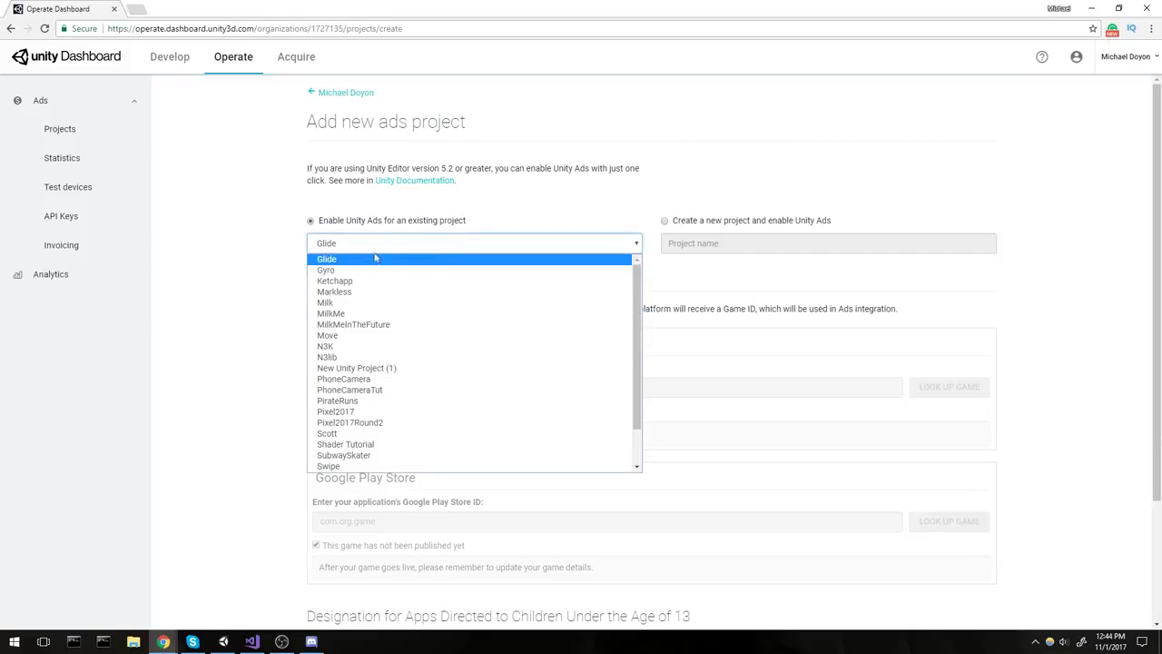
click(1083, 168)
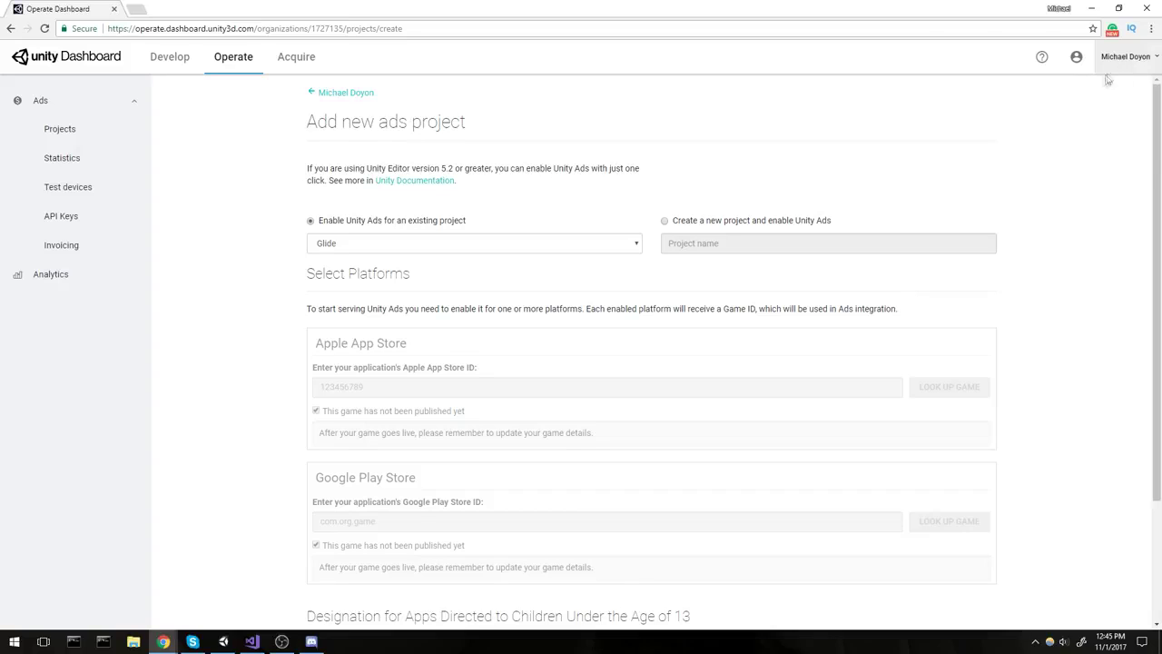
click(381, 242)
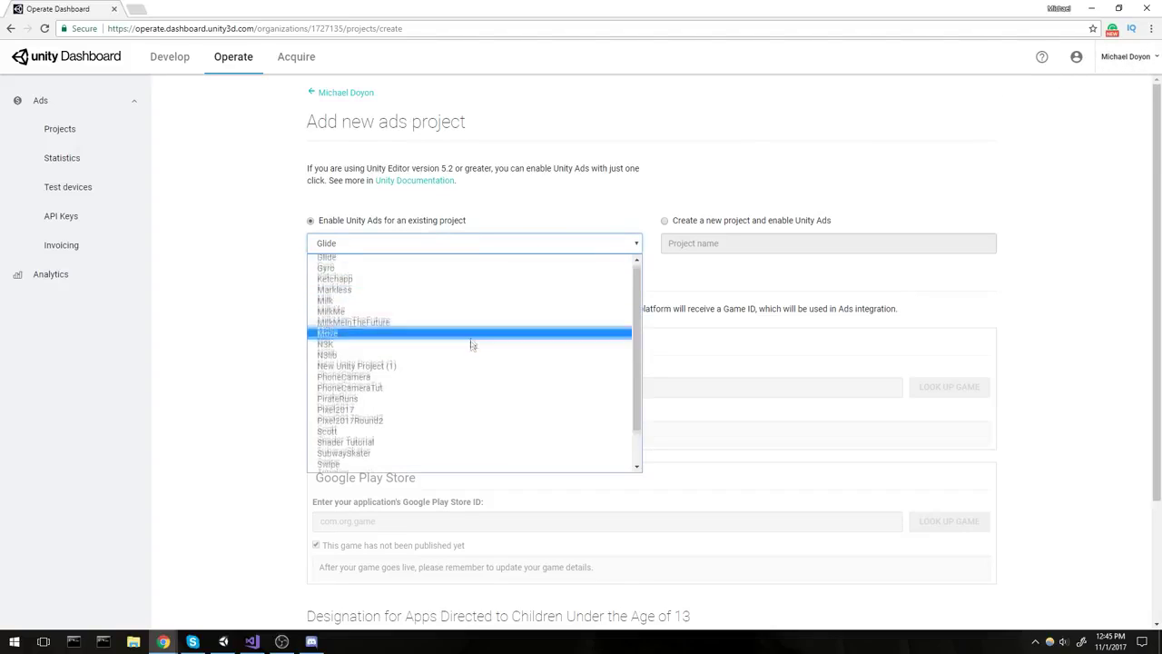
scroll(472, 345, down, 2)
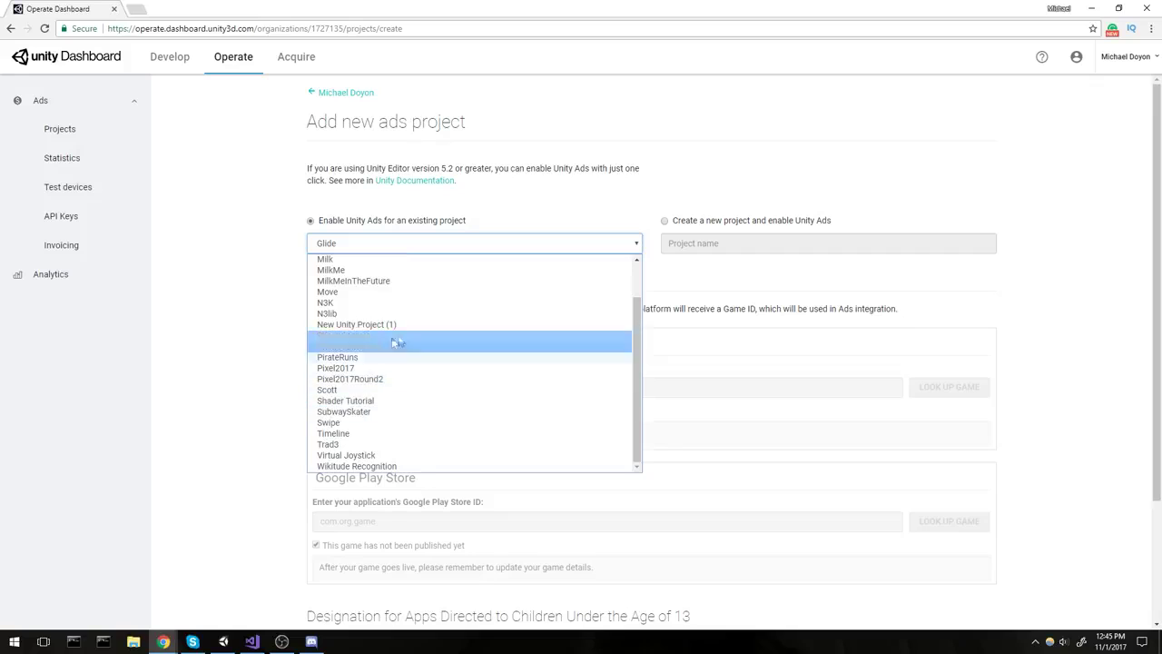
click(389, 413)
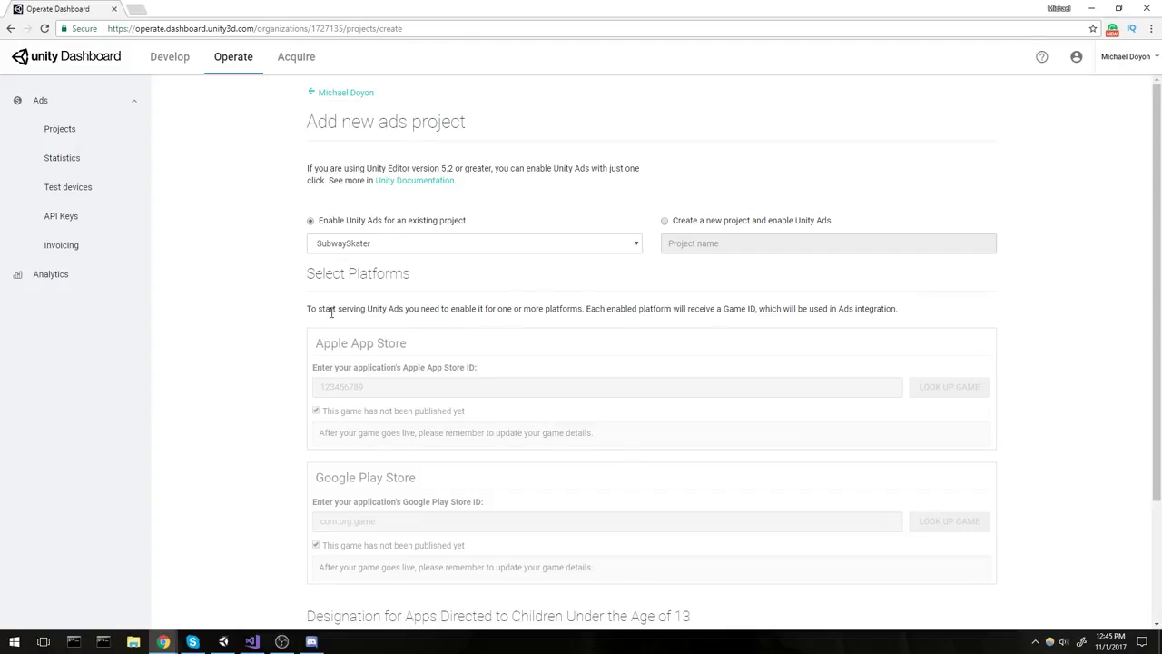
scroll(522, 327, down, 2)
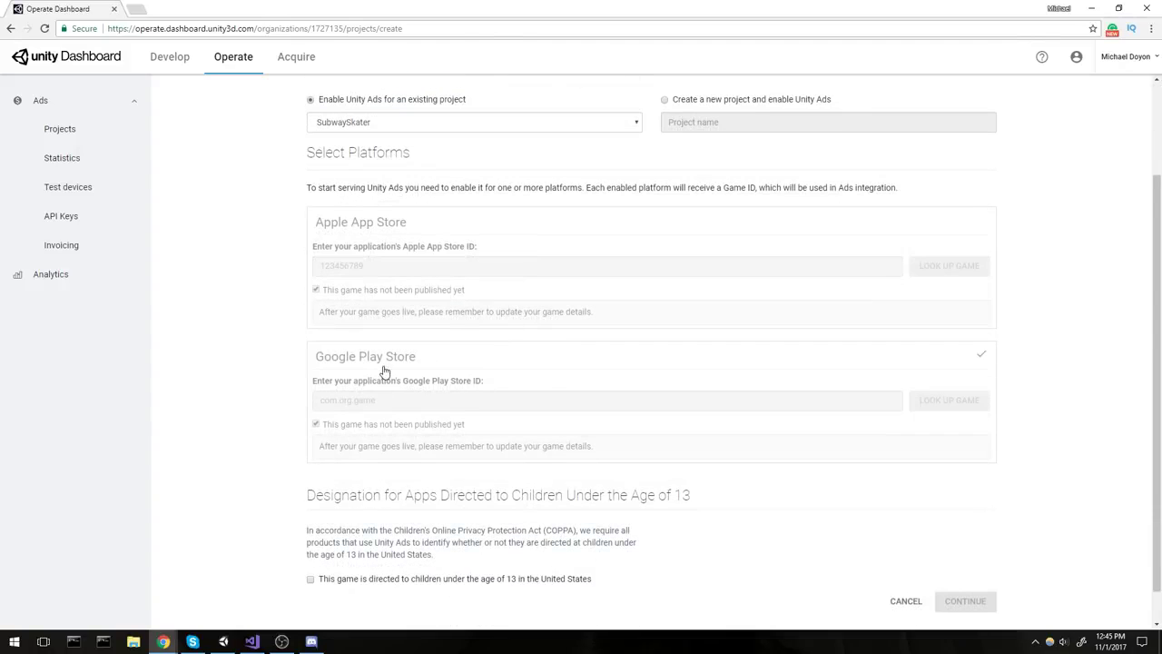
Enable Google Play Store, mark the game as not yet published, and create the Game IDs.
click(508, 372)
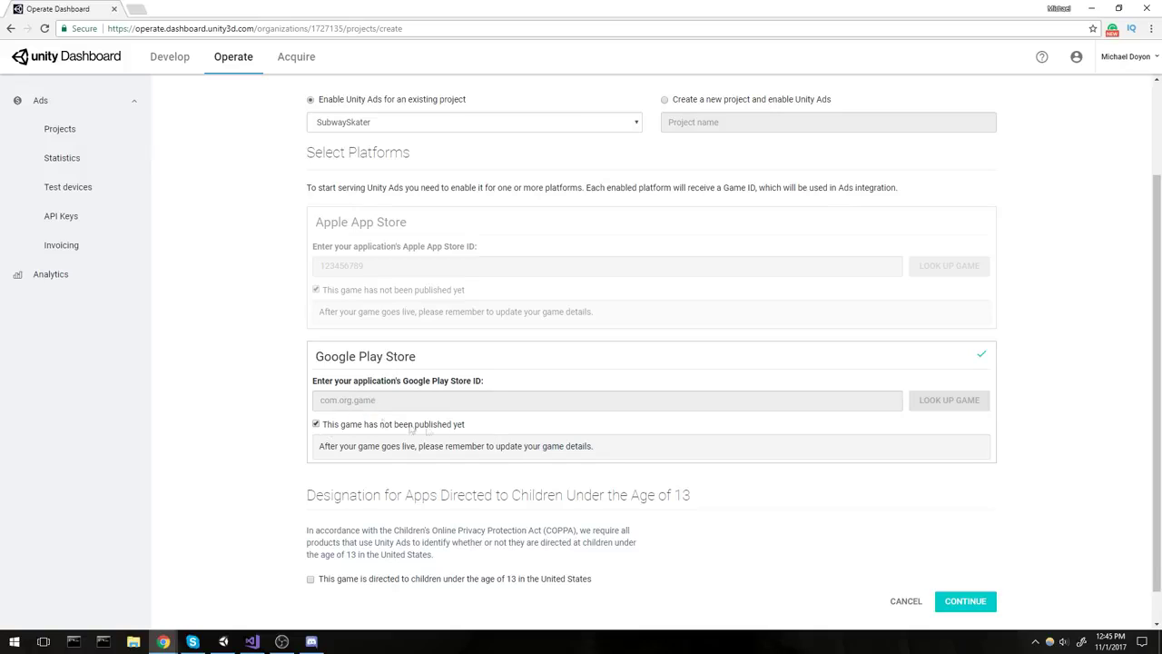
click(317, 424)
click(317, 424)
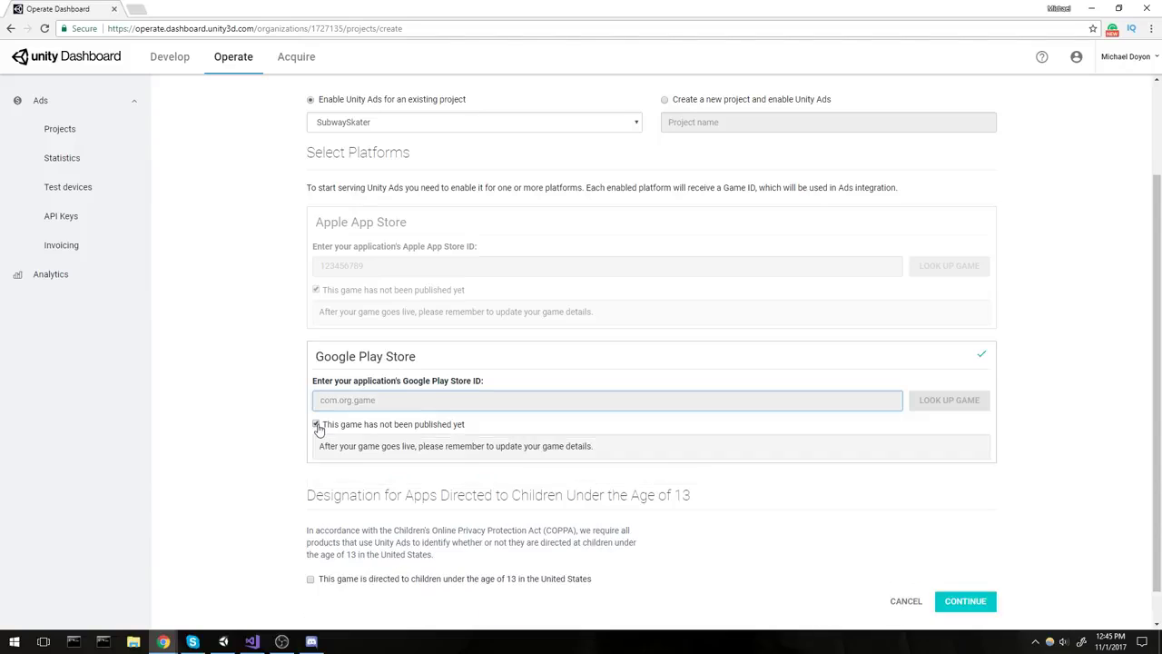
click(317, 424)
text(com)
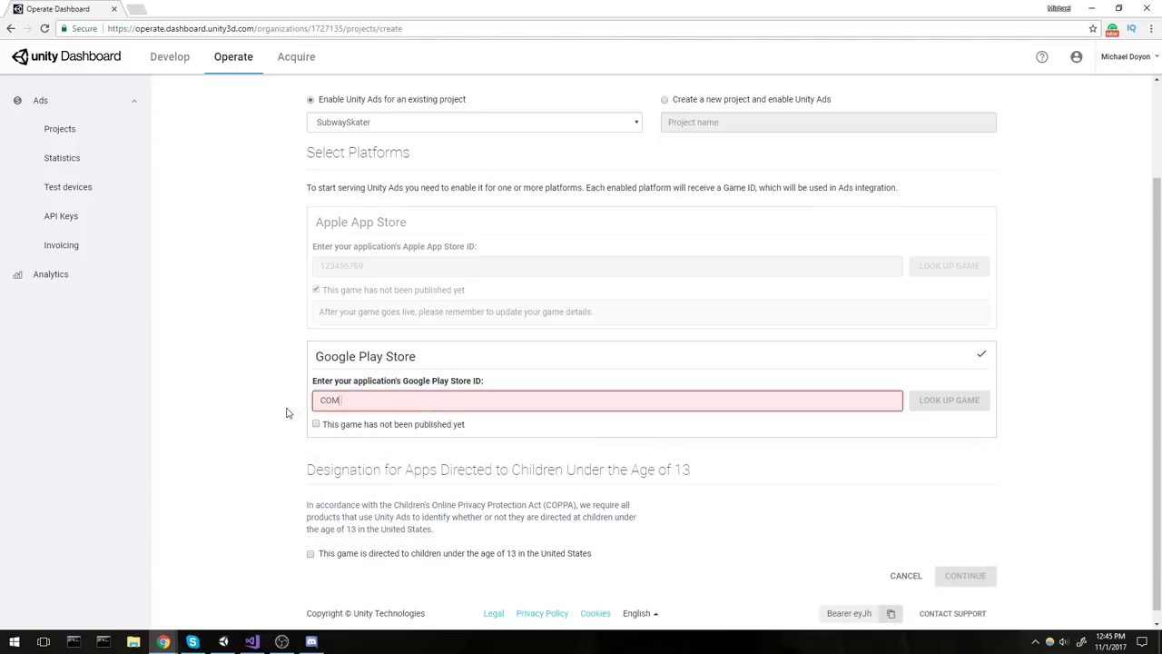
text(.)
key(ctrl+a)
text(com.n3k)
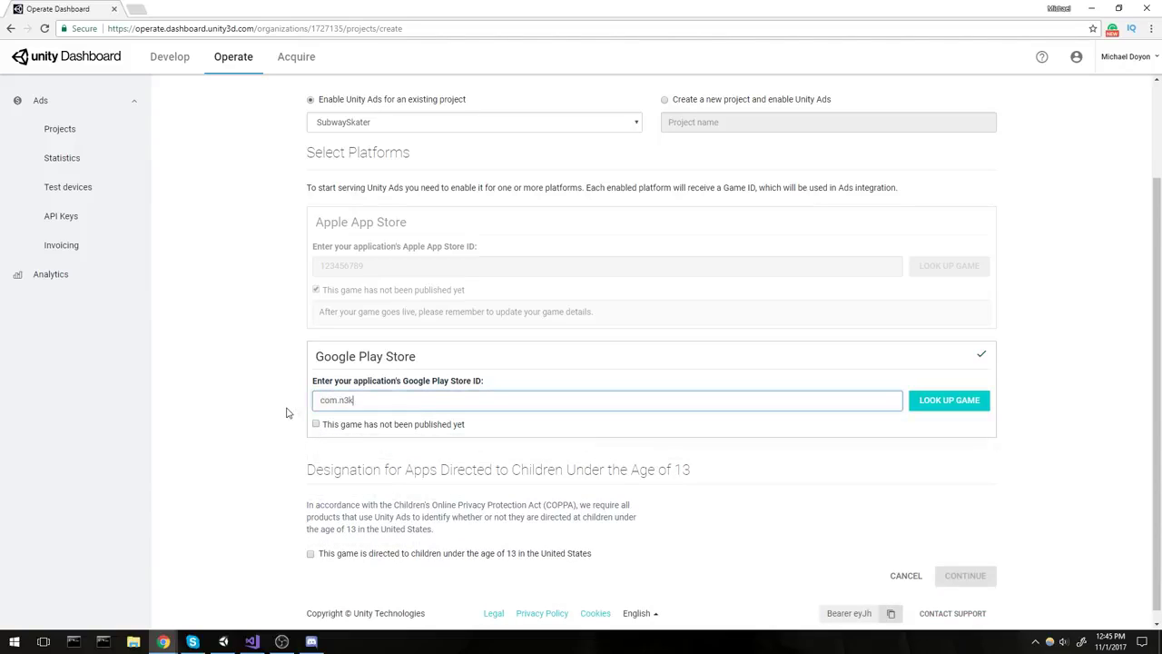
text(.subwayskater)
key(ctrl+shift+Left)
key(ctrl+shift+Left)
key(ctrl+shift+Left)
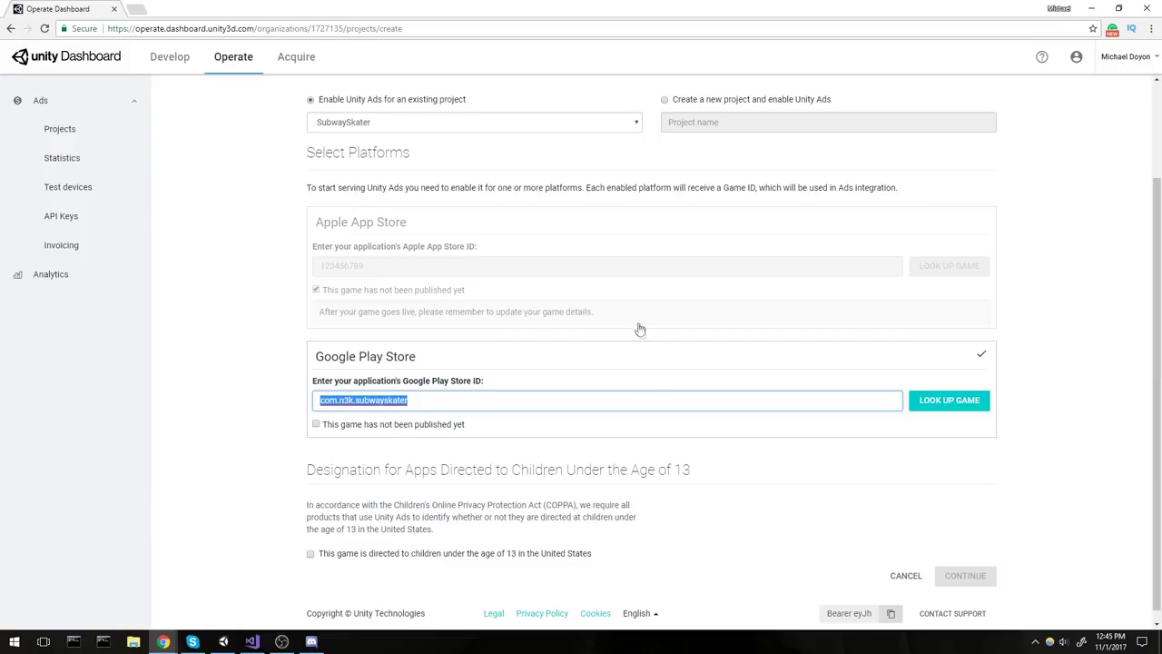
key(BackSpace)
click(236, 306)
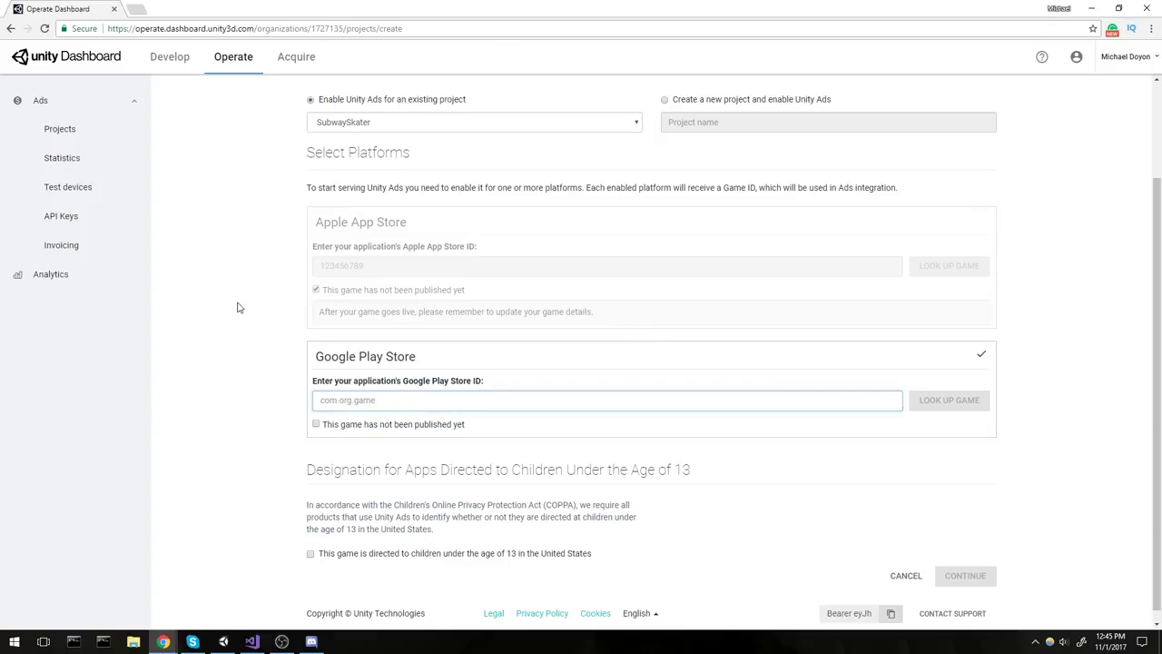
click(317, 425)
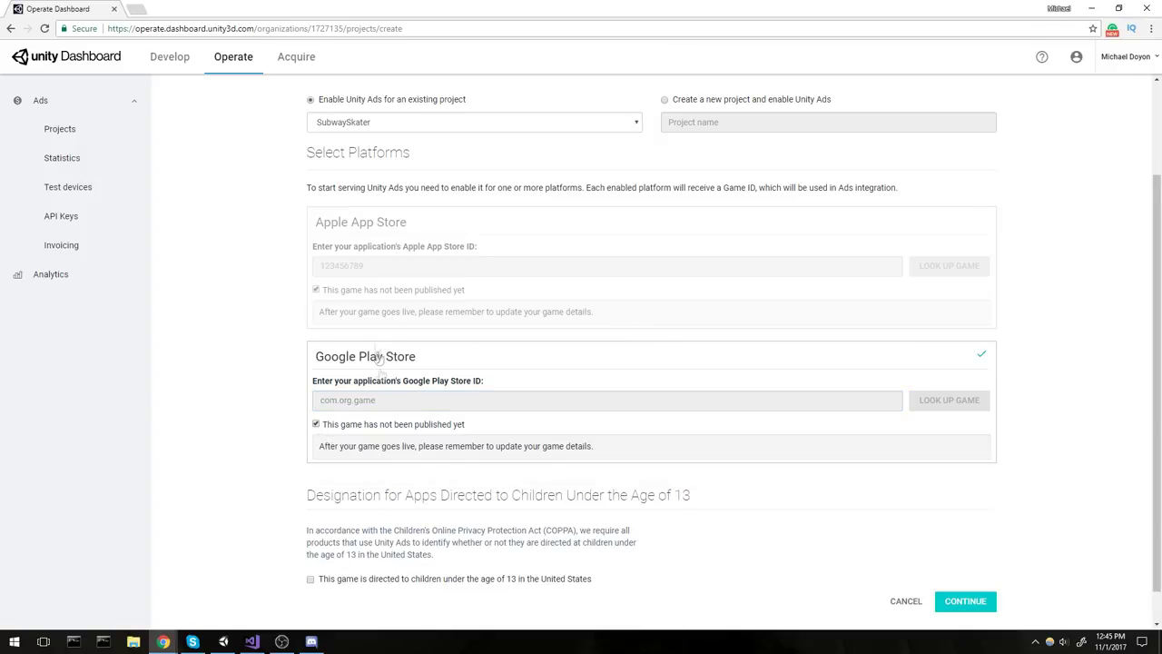
scroll(491, 363, down, 1)
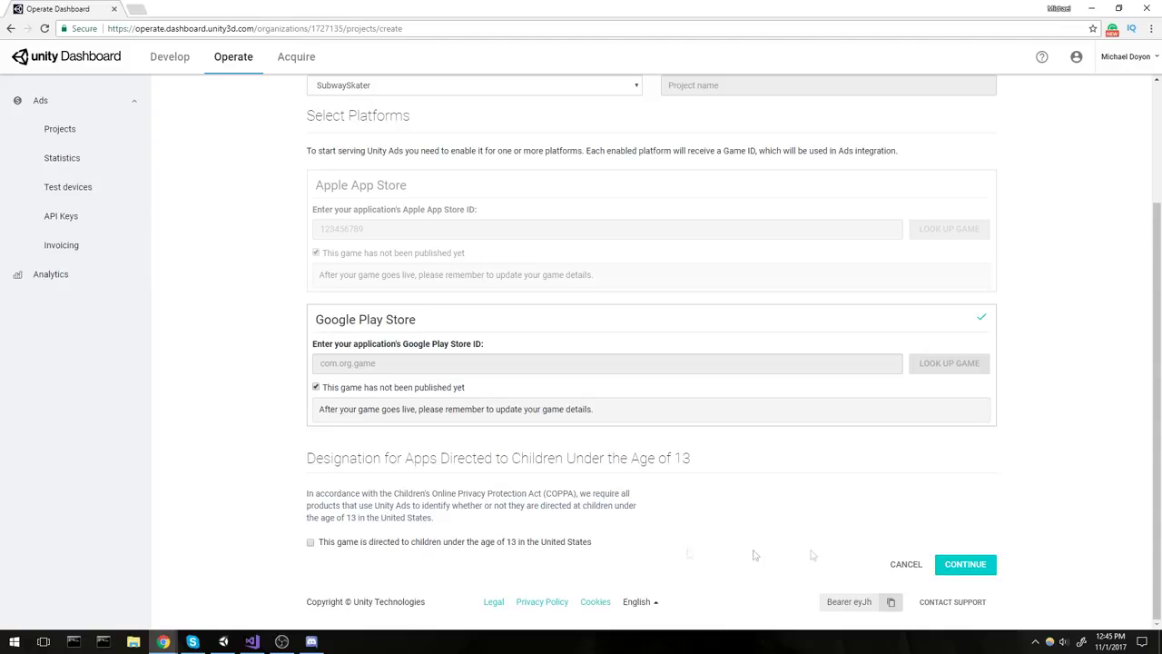
click(978, 563)
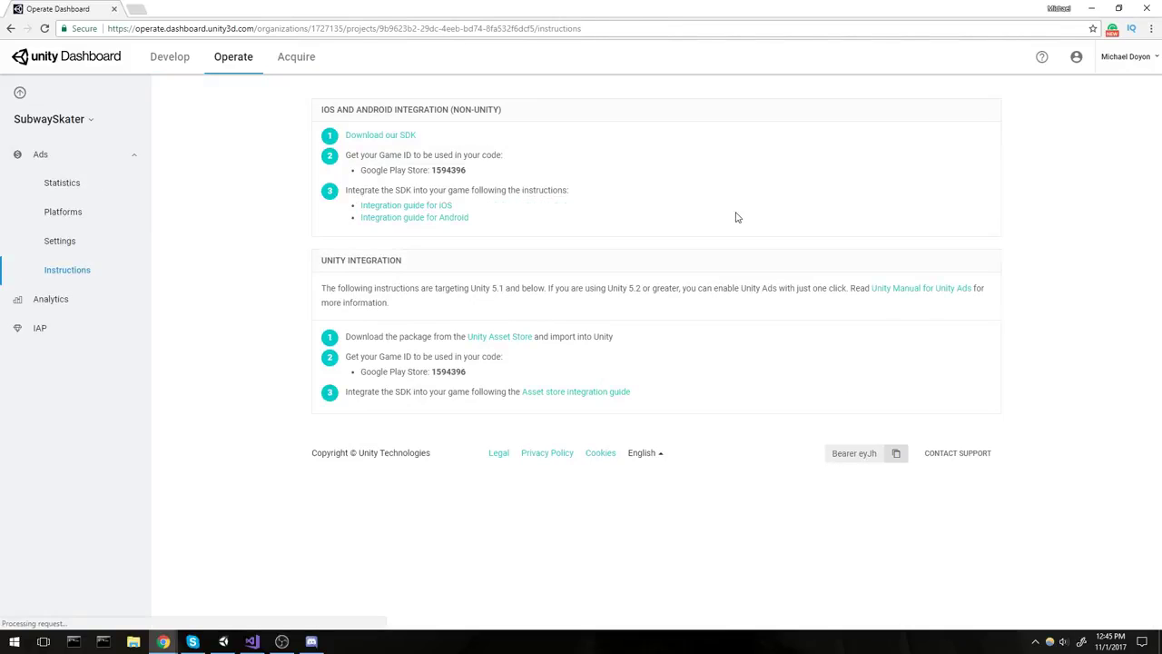
Select and copy the Google Play Game ID 1594396.
double_click(457, 169)
click(472, 174)
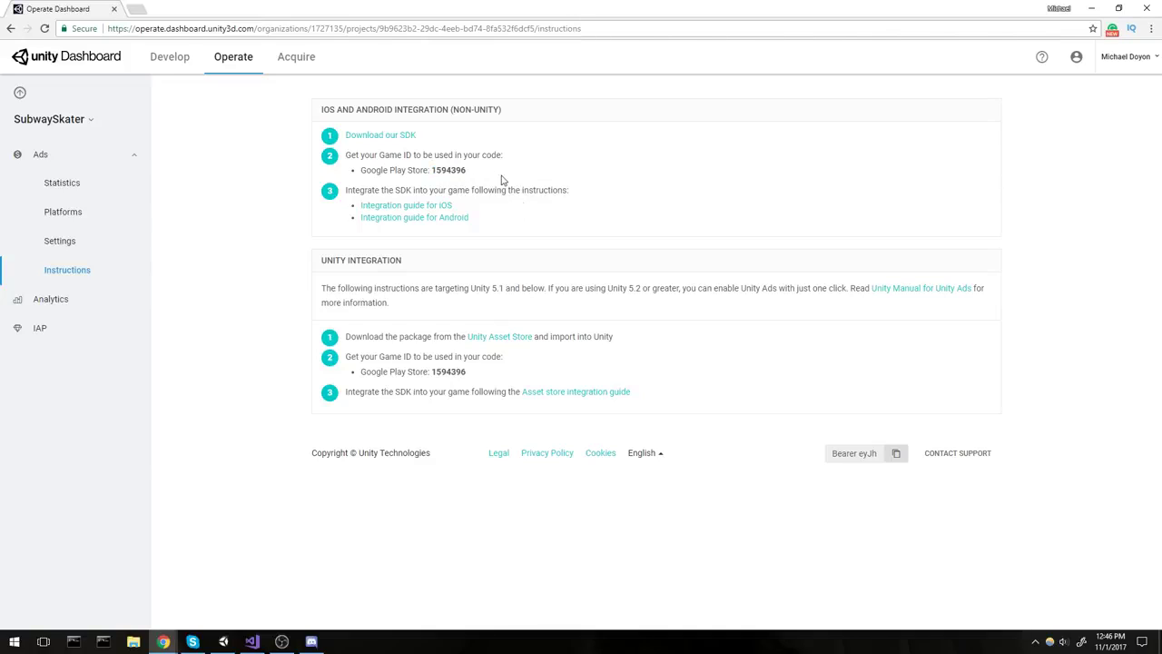
double_click(452, 170)
key(ctrl+c)
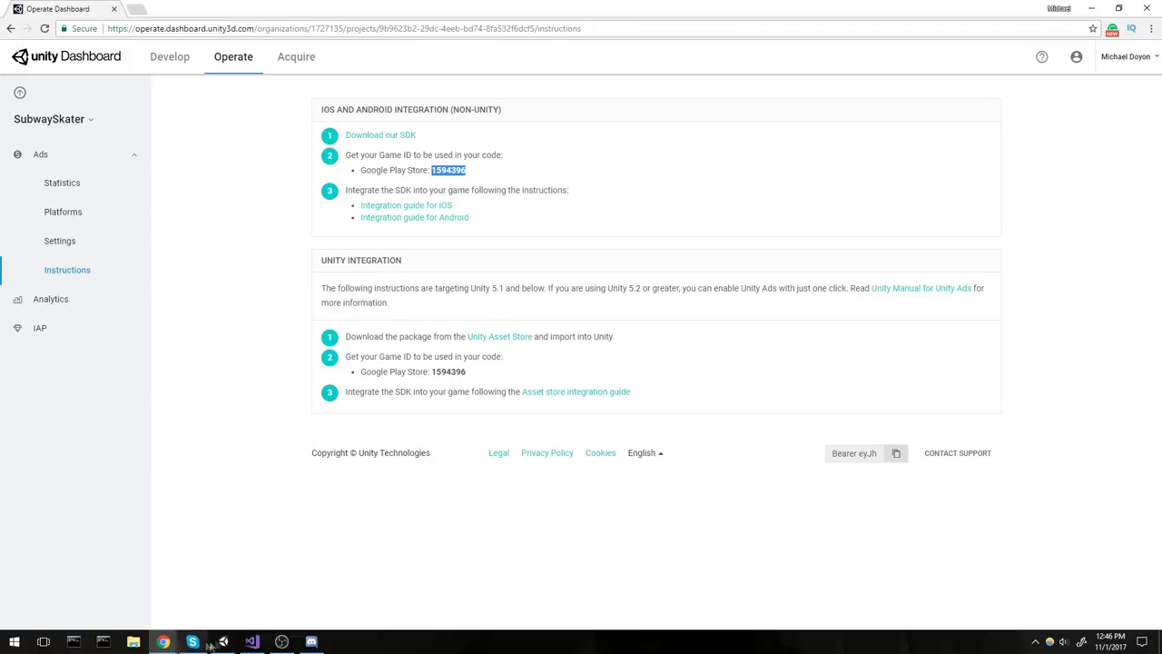
click(223, 642)
Paste the Game ID 1594396 into Advertisement.Initialize() on line 47.
click(251, 642)
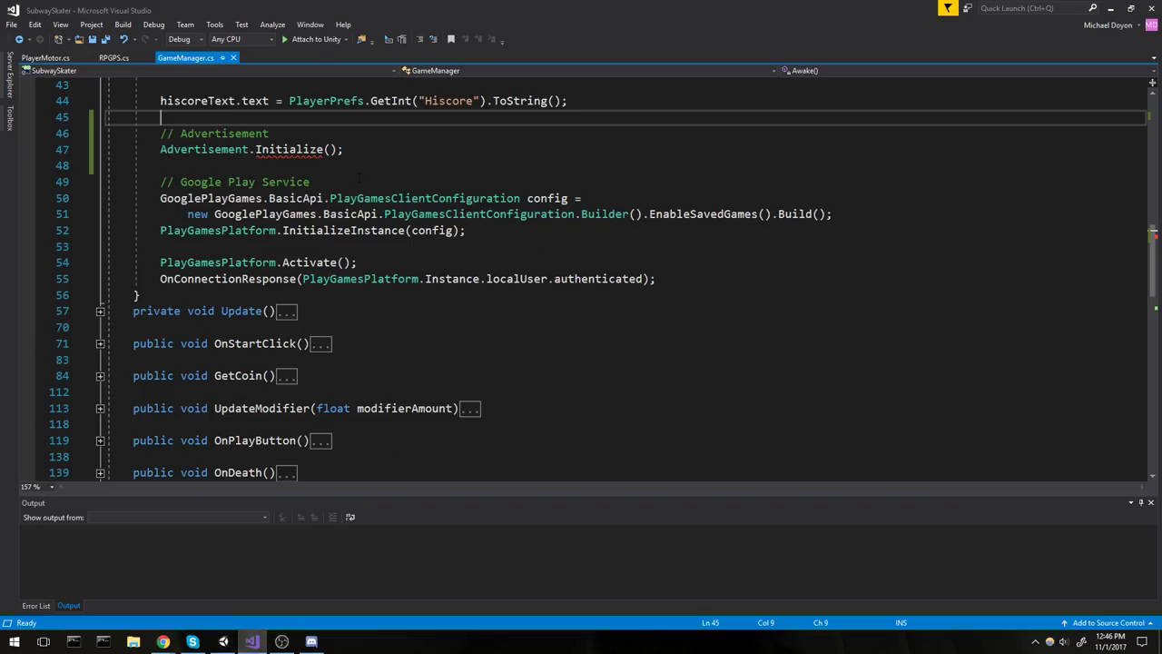
click(329, 149)
key(ctrl+v)
key(ctrl+s)
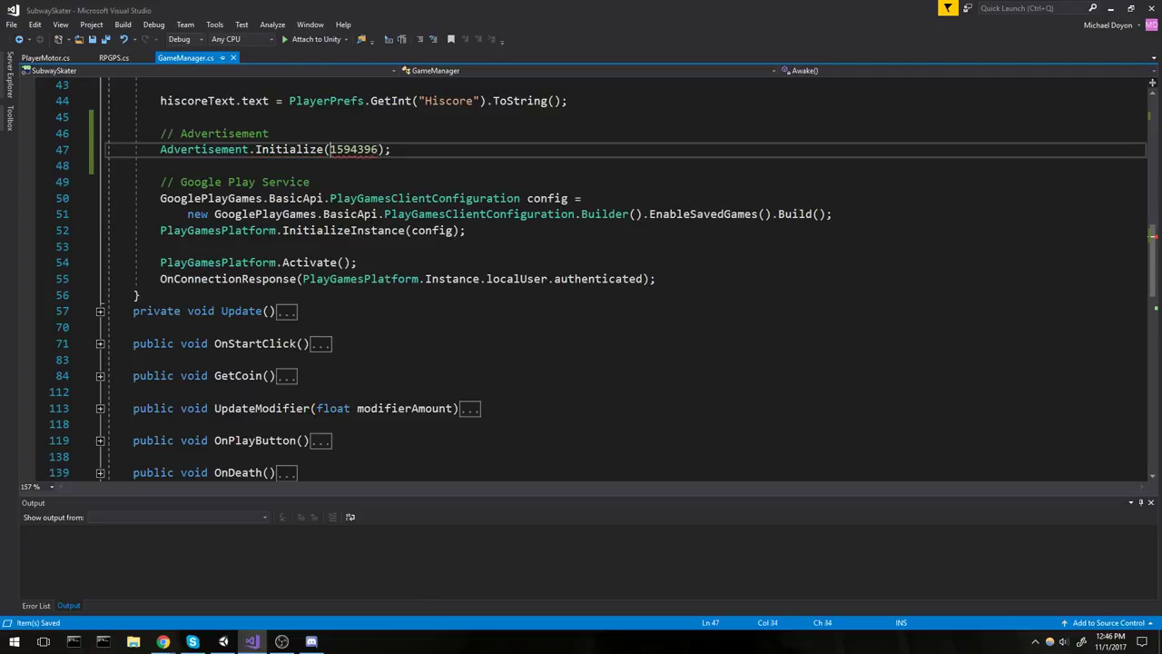
Wrap the pasted Game ID in quotes so it is passed as the string "1594396".
text(")
scroll(599, 272, down, 1)
key(ctrl+Right)
text(")
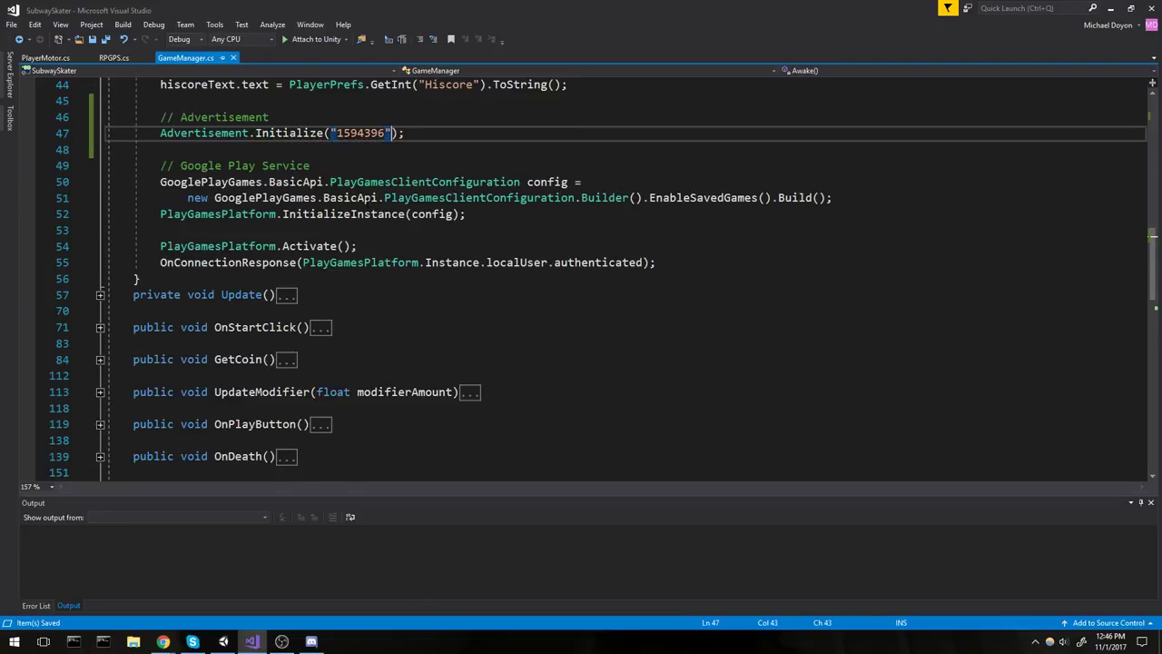
click(161, 149)
click(406, 132)
scroll(599, 272, up, 1)
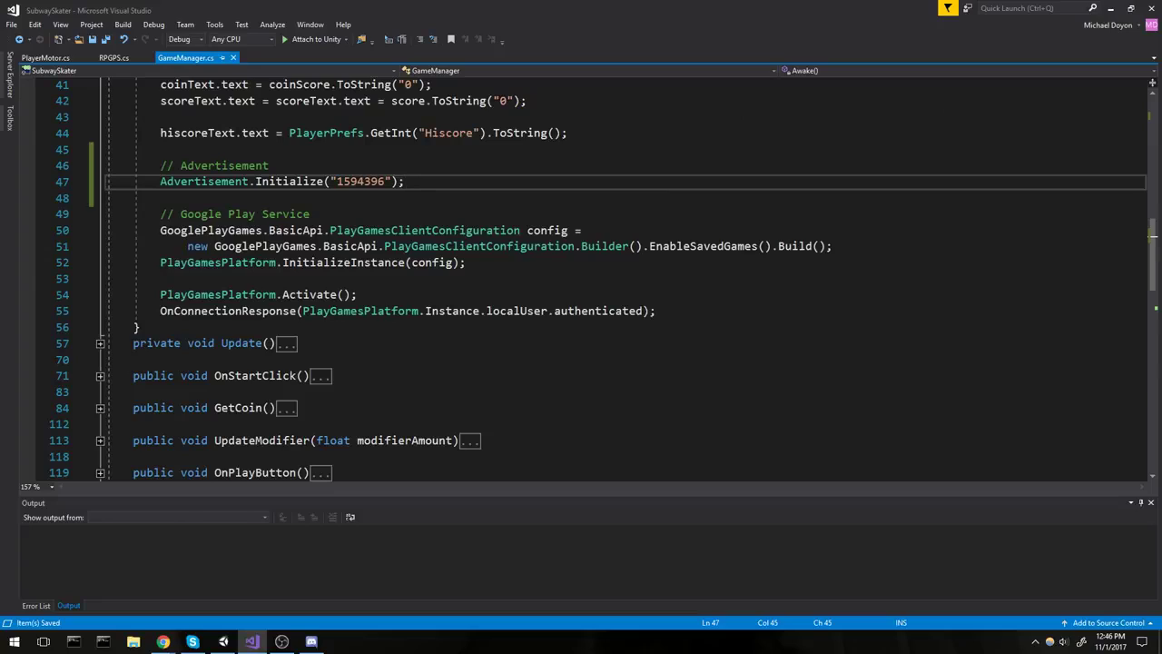
key(Down)
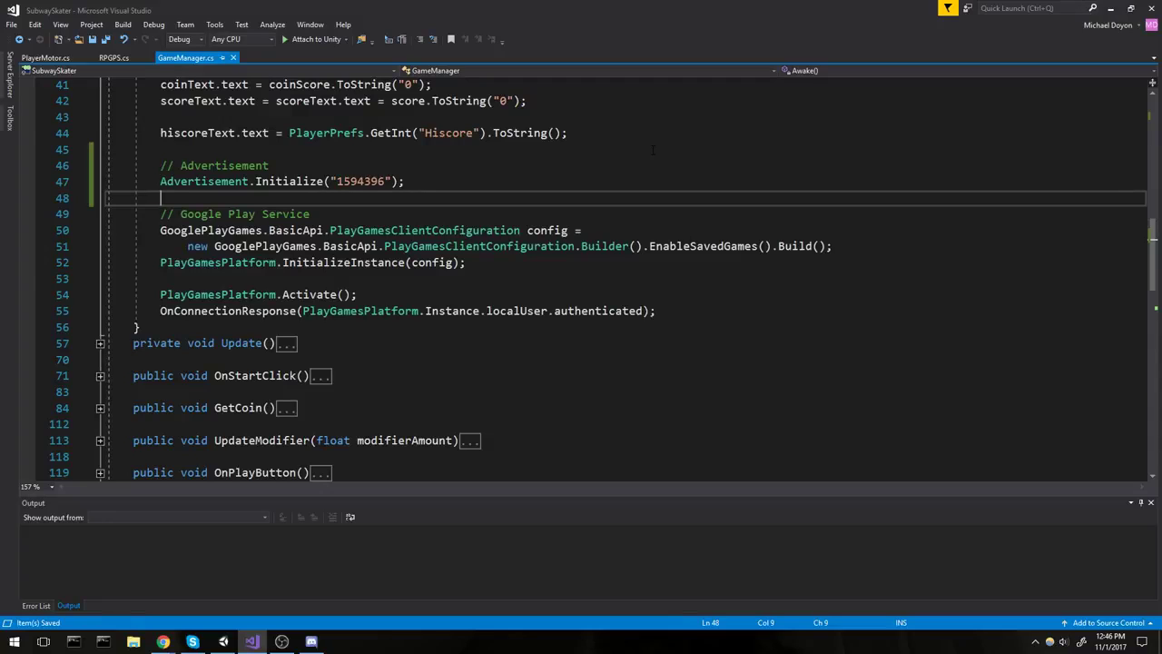
scroll(436, 262, down, 7)
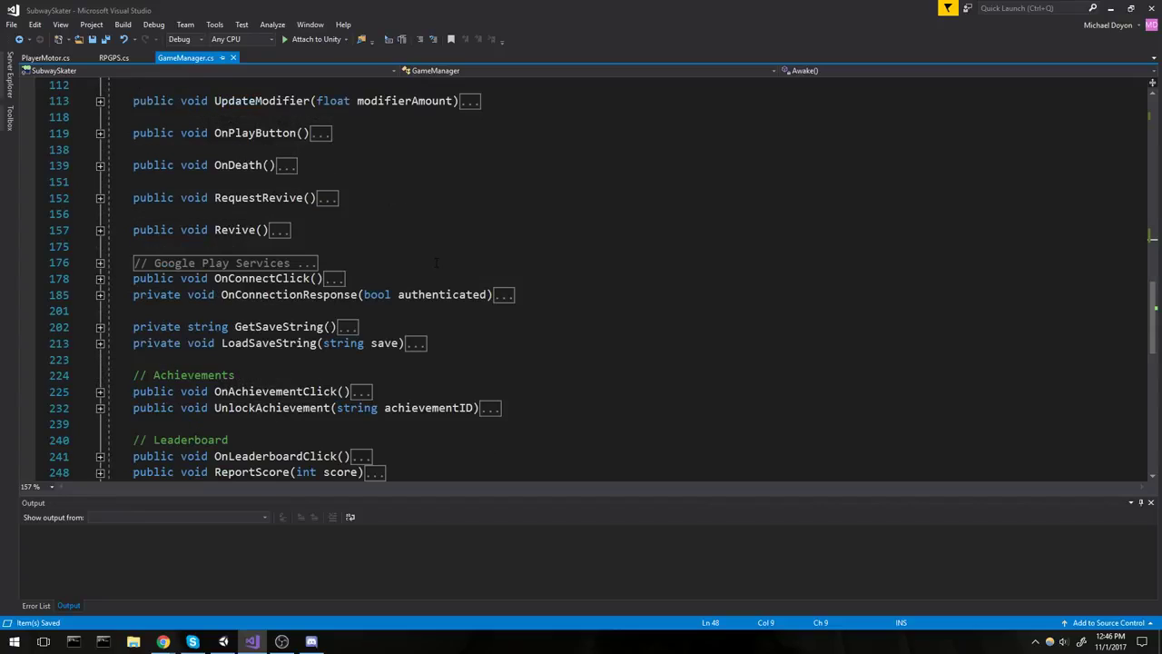
Unfold RequestRevive() and write Advertisement.Show(); inside its empty body.
click(475, 231)
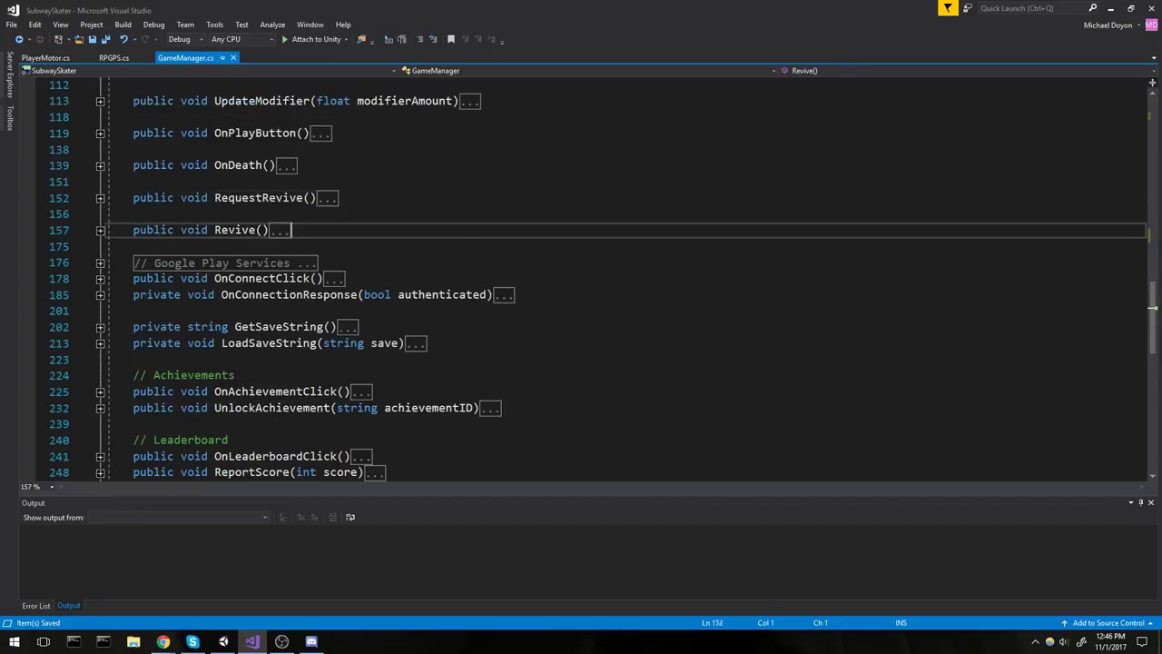
click(107, 197)
click(100, 197)
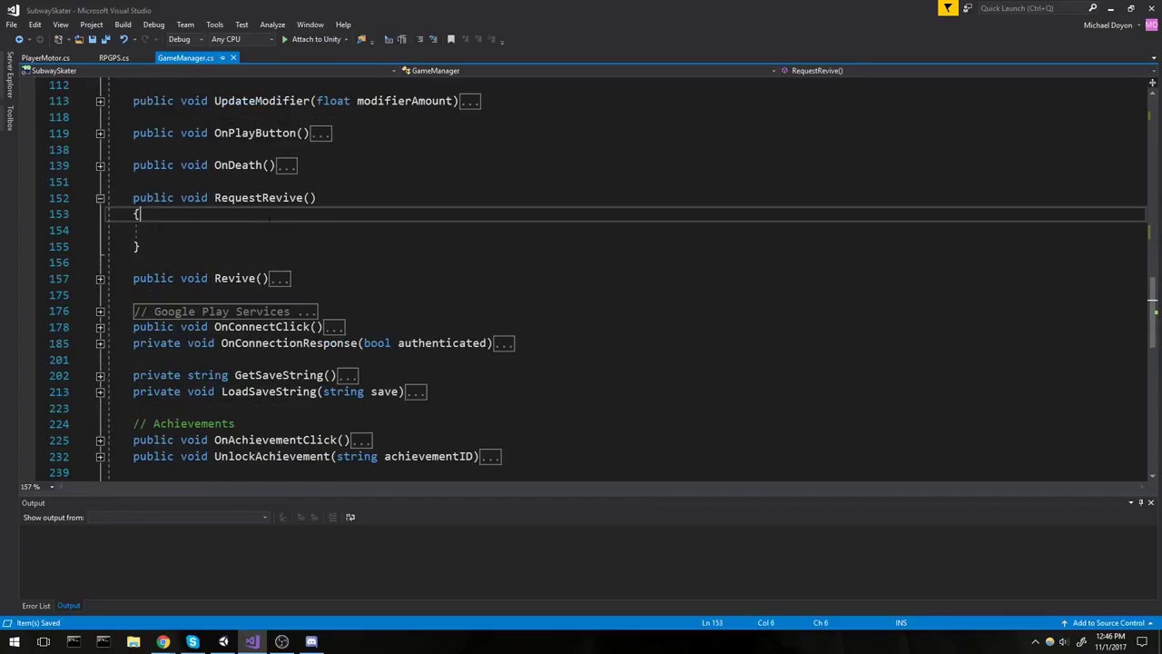
click(272, 230)
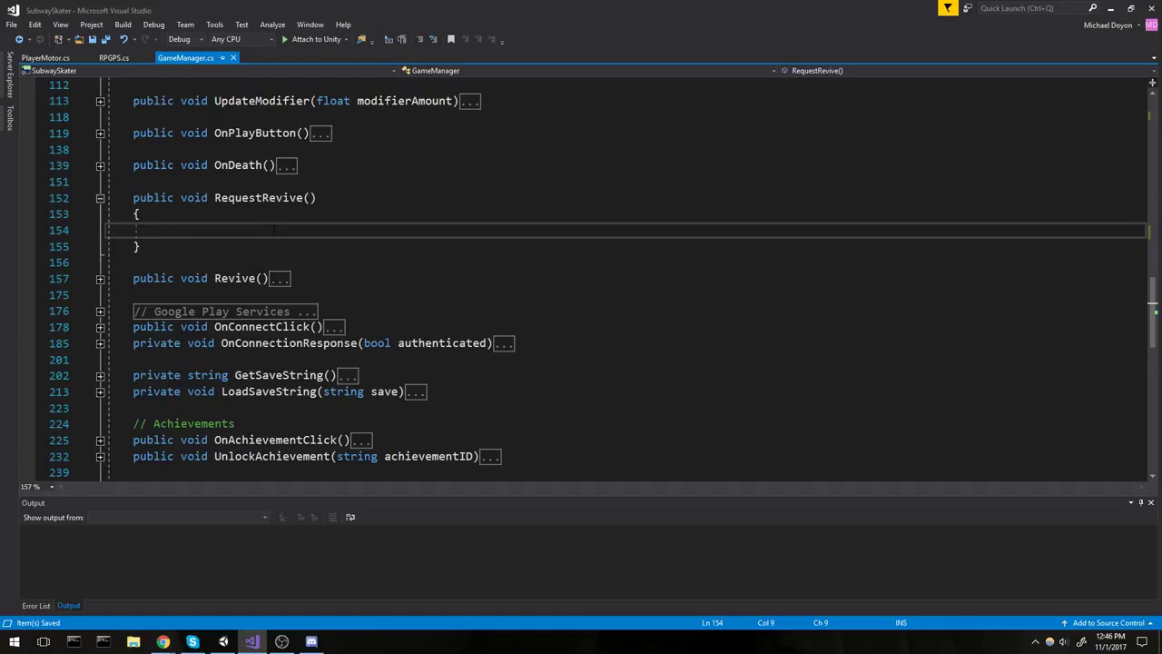
text(Advertisement.Show();)
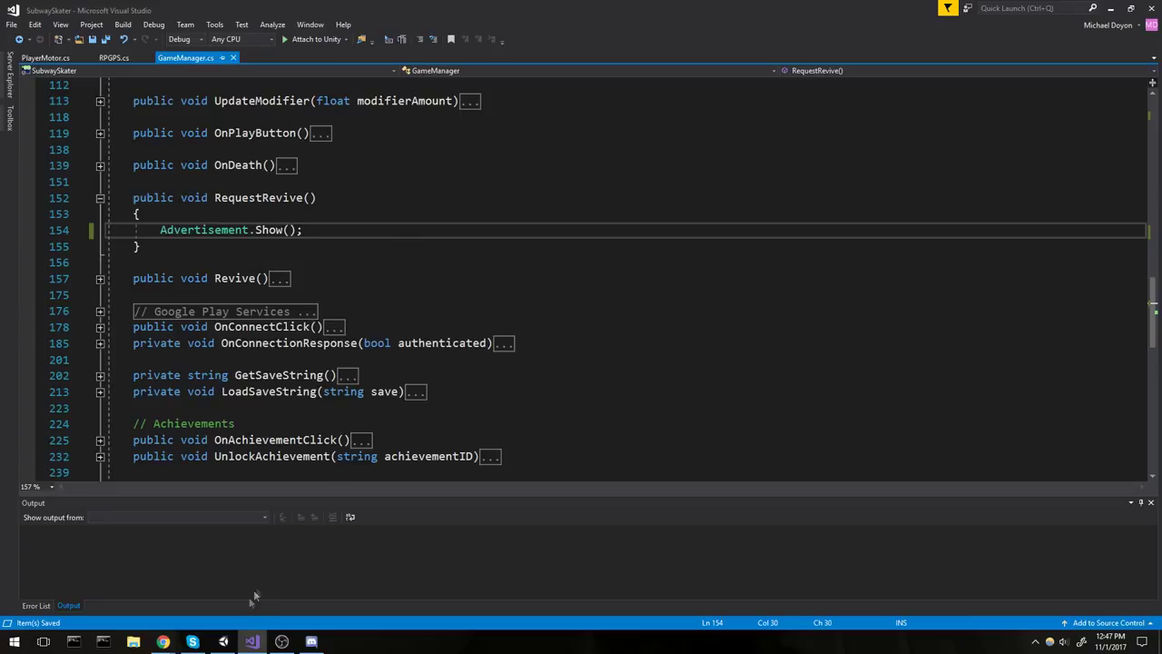
click(1110, 9)
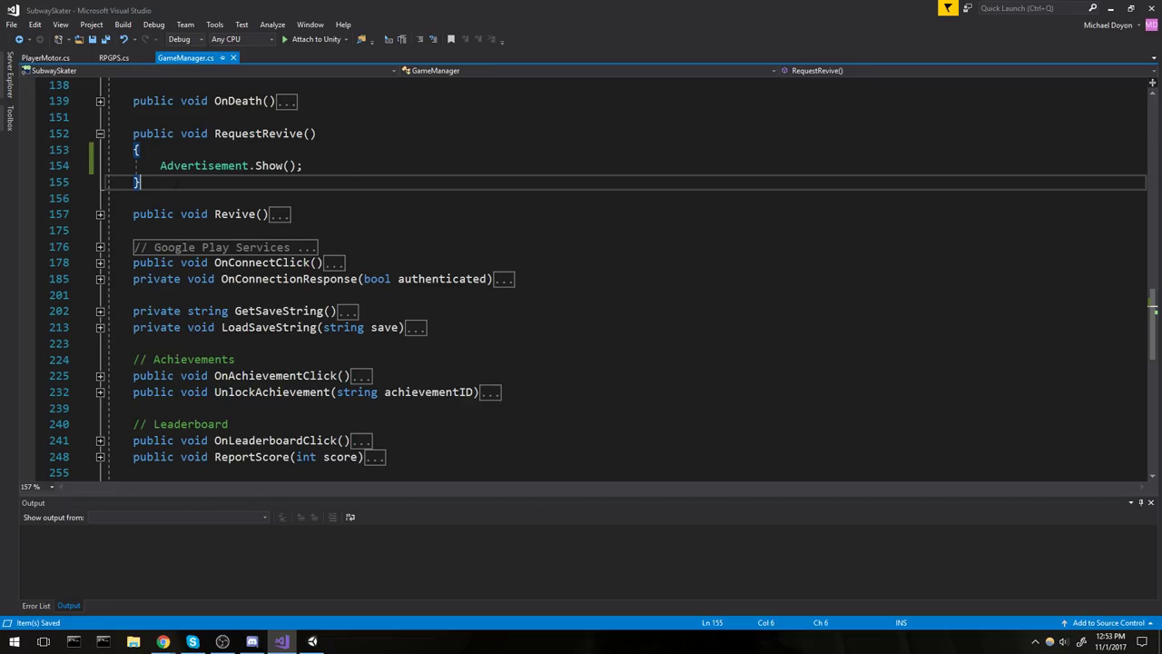
drag(304, 166, 133, 134)
click(141, 149)
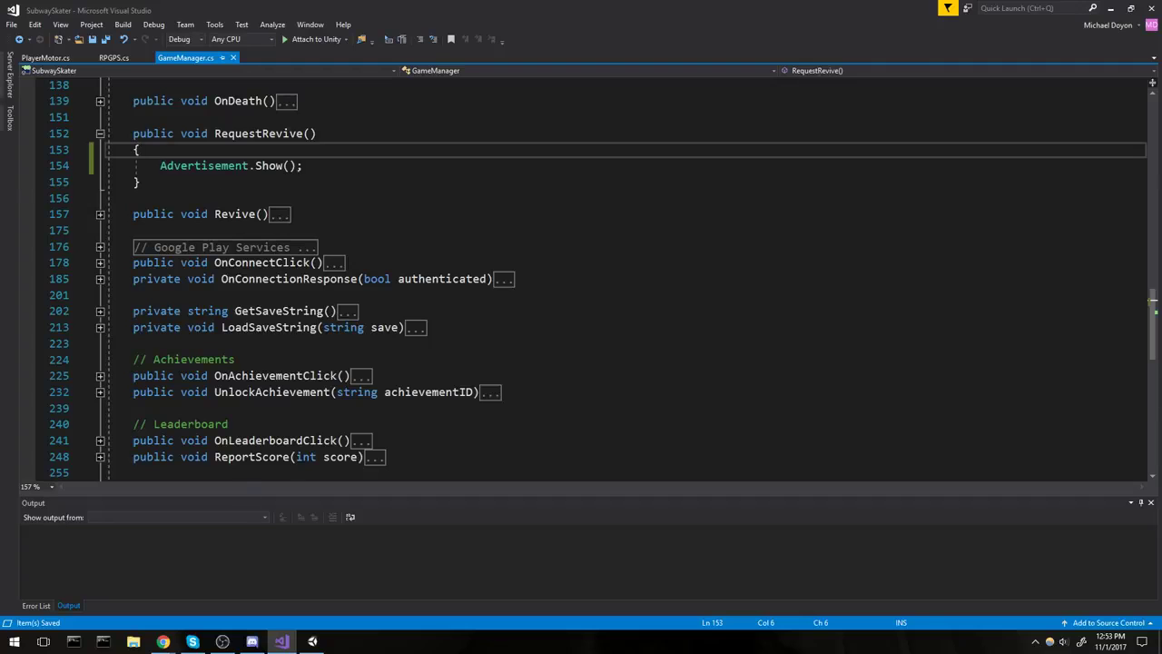
Crash the penguin in play mode, choose REVIVE to bring up the Unity Ads test screen, then close it.
click(312, 641)
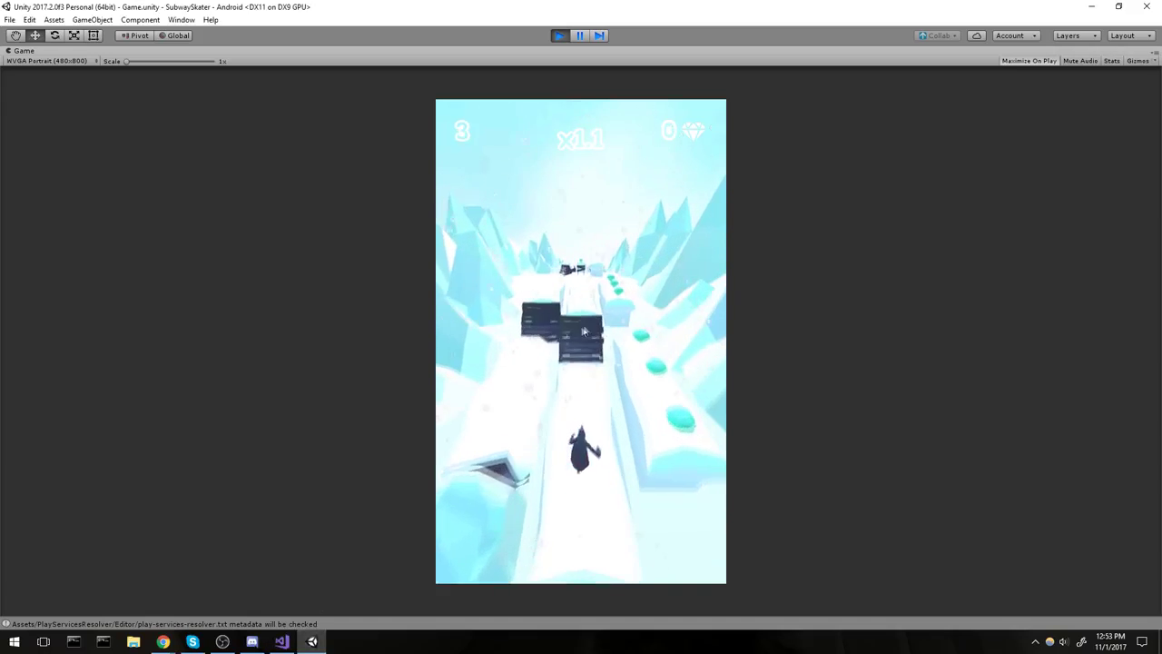
drag(584, 331, 672, 397)
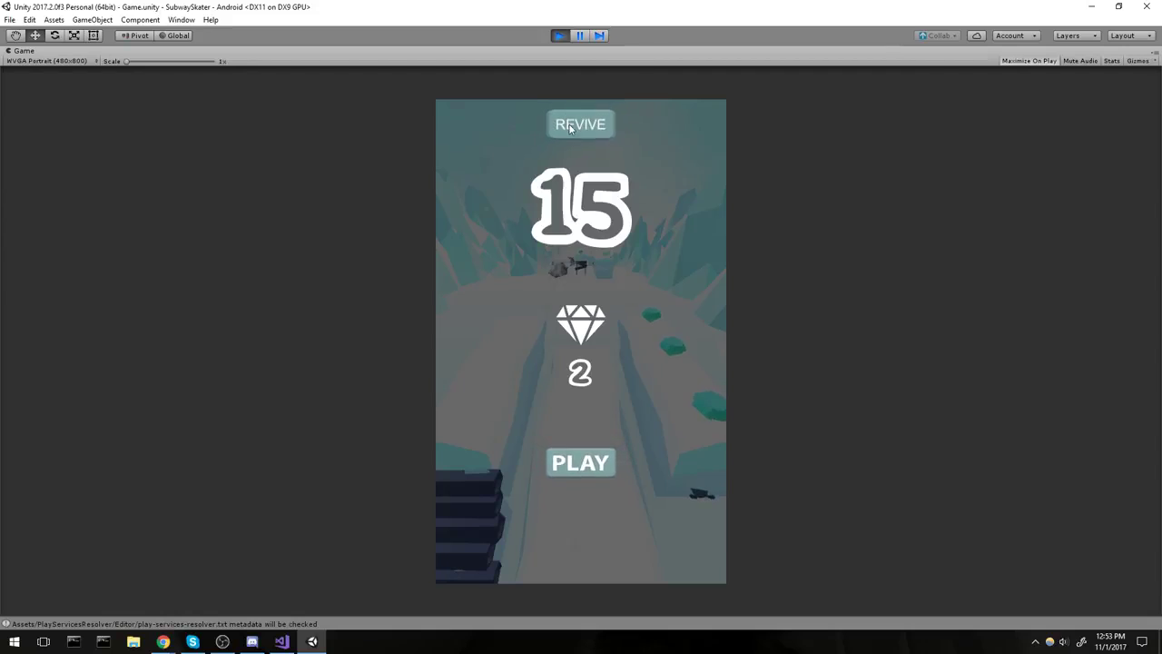
click(570, 129)
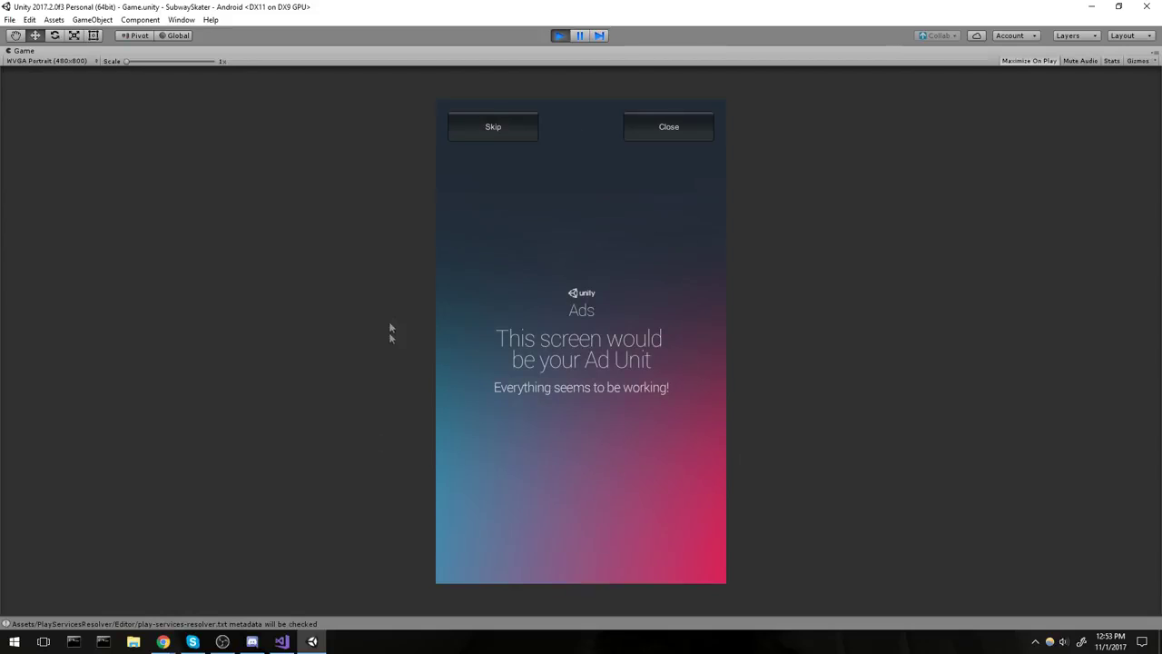
click(680, 127)
click(669, 129)
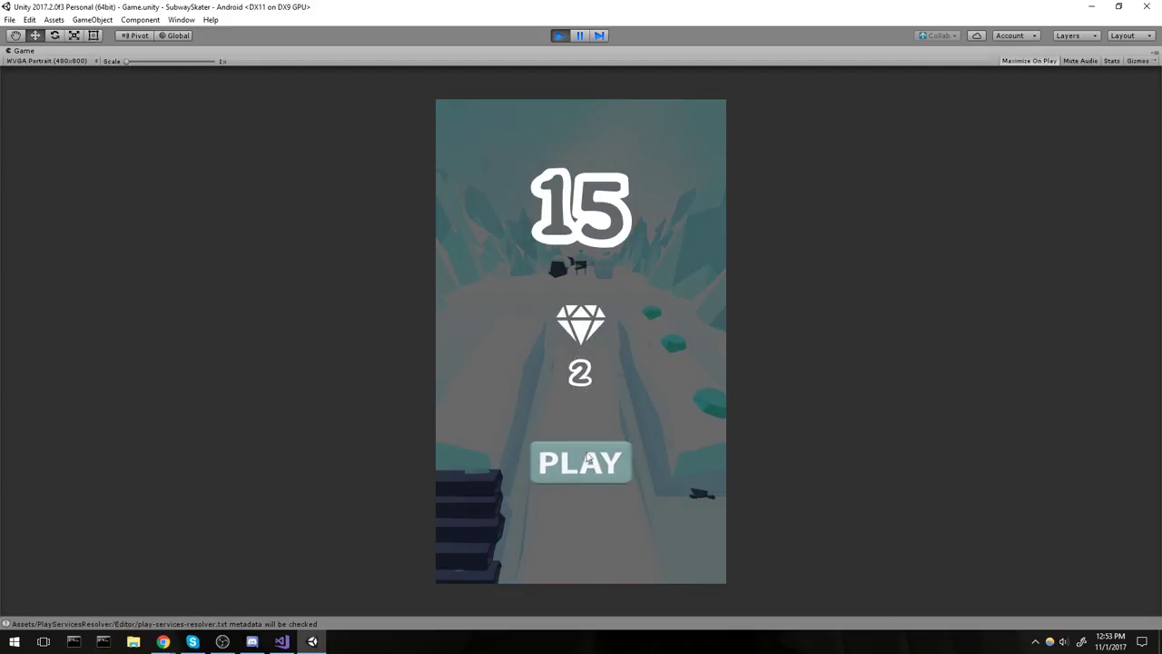
Exit play mode with Ctrl+P and look over the game-over UI in the scene.
key(ctrl+p)
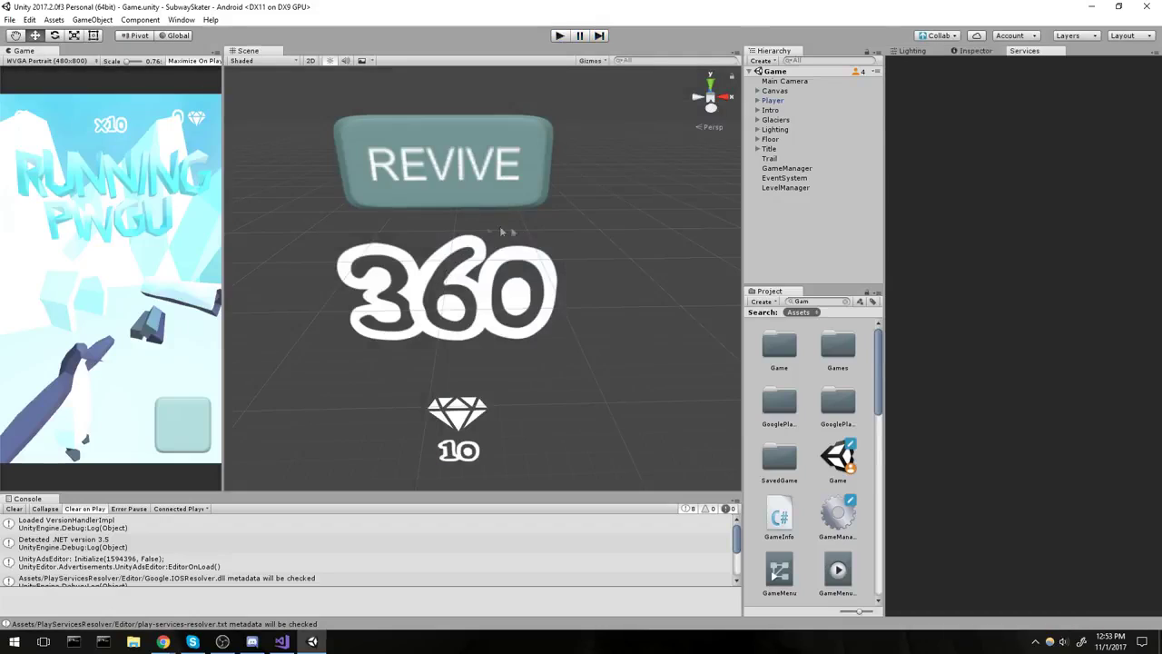
mouse_move(502, 231)
middle_down()
mouse_move(526, 228)
mouse_move(535, 176)
mouse_move(501, 218)
mouse_move(516, 224)
middle_up()
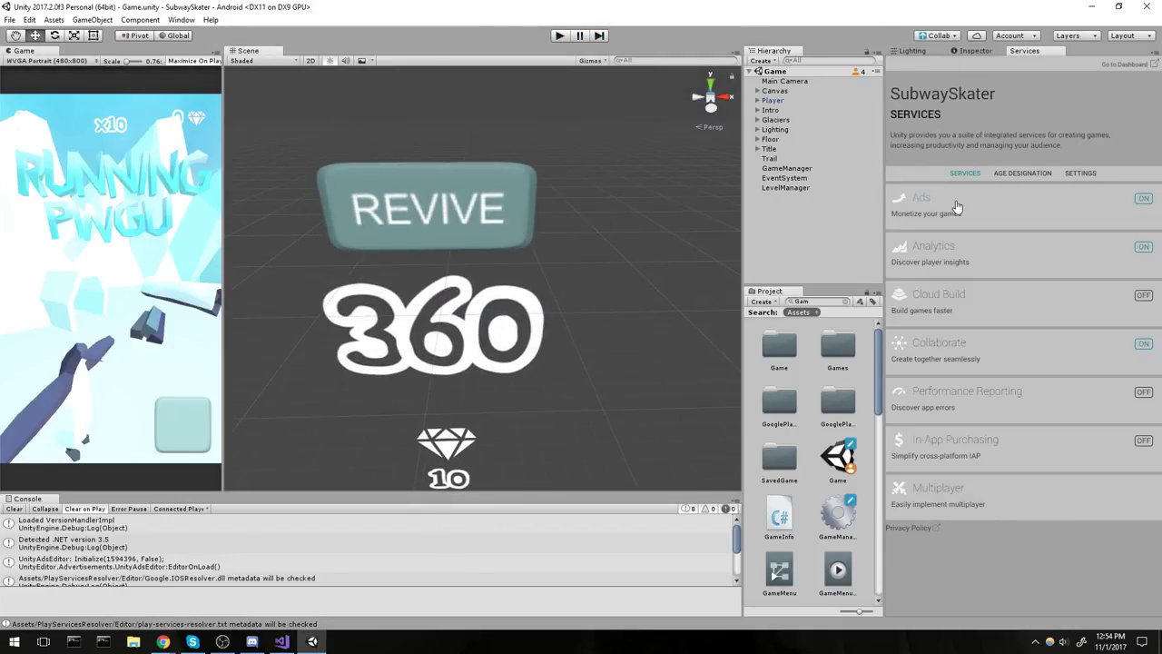
scroll(570, 255, down, 2)
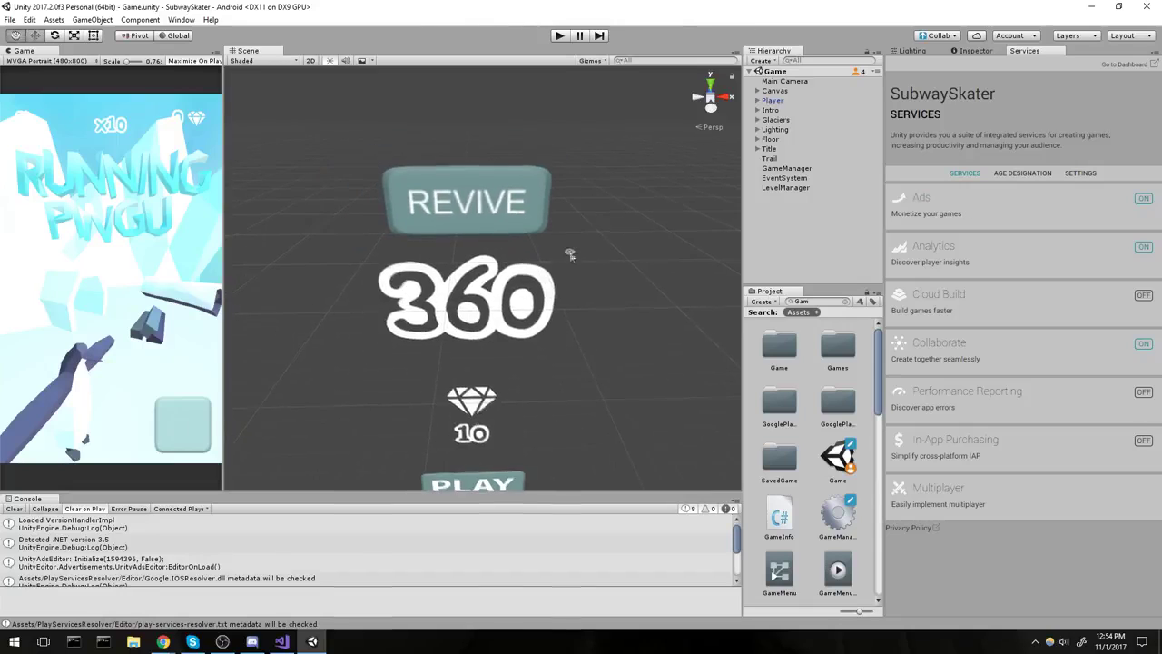
scroll(570, 255, down, 2)
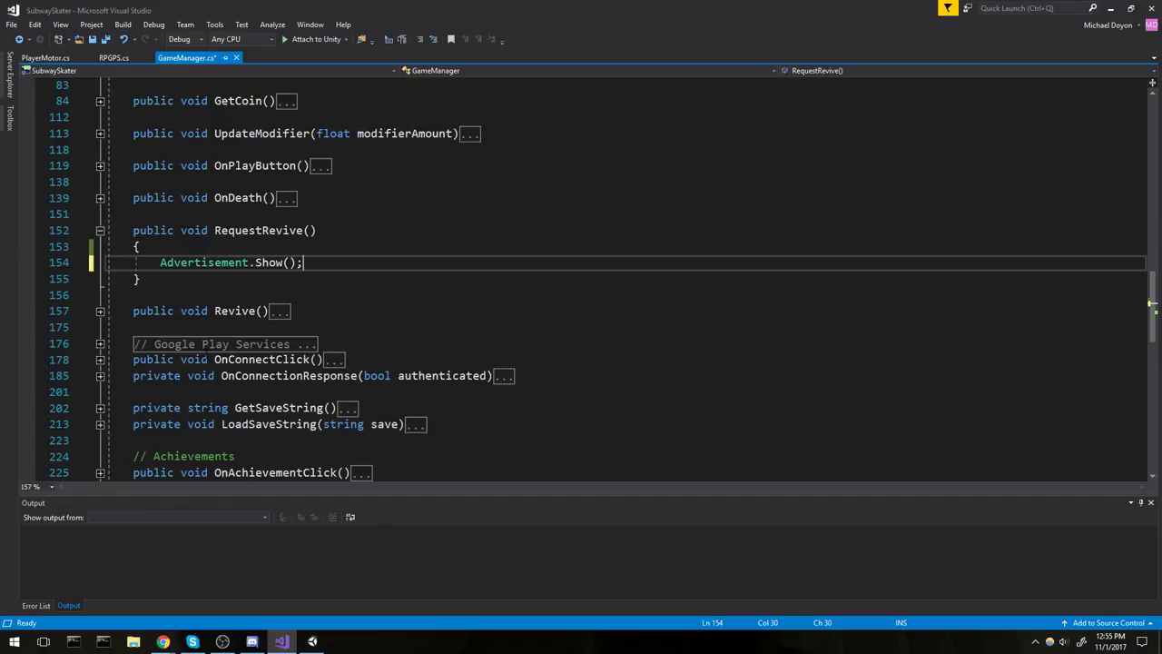
Review the Advertisement.Show() overloads, including placementId and options, and save GameManager.cs.
key(Left)
key(Left)
key(ctrl+shift+space)
key(Escape)
key(ctrl+shift+space)
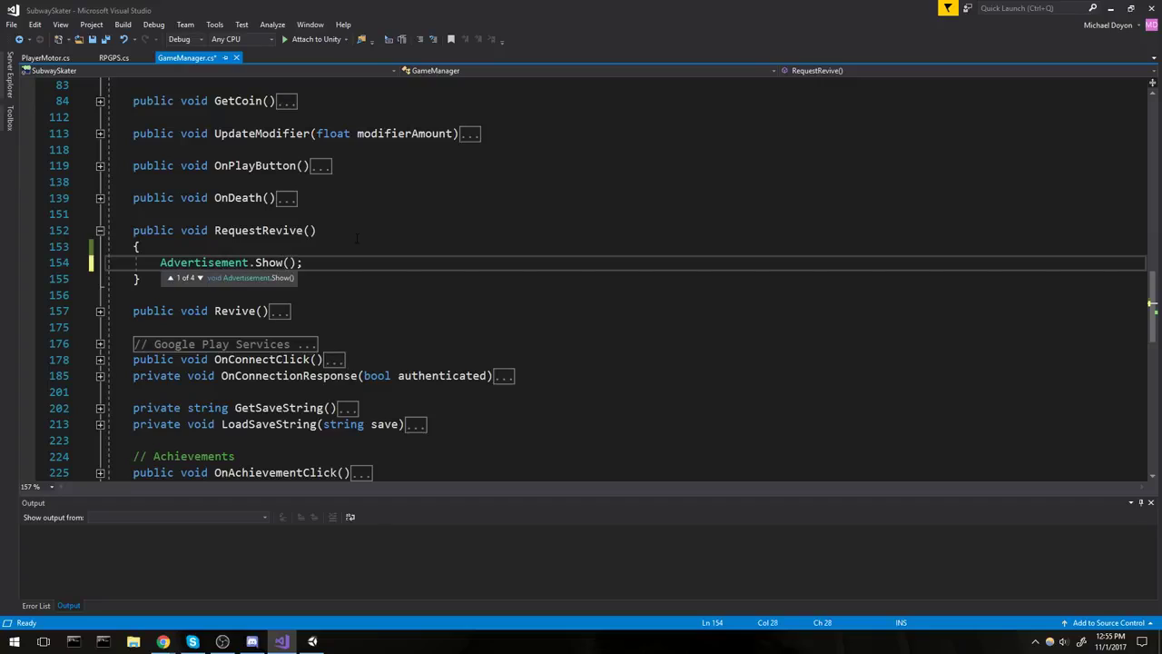
key(Up)
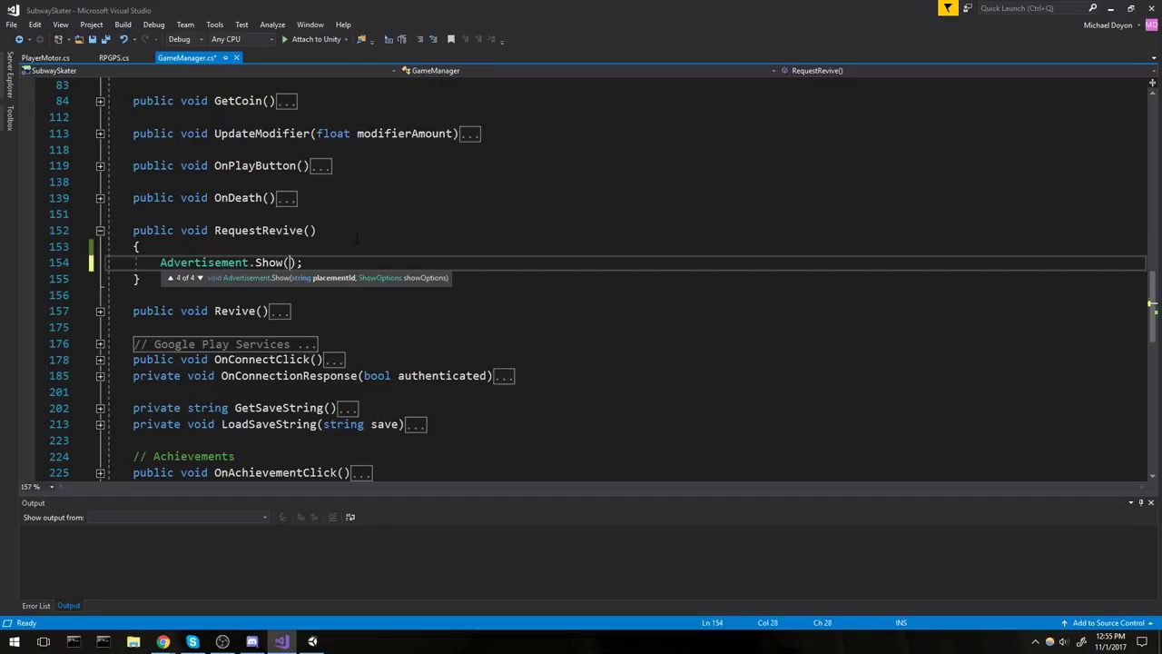
key(Up)
key(Up)
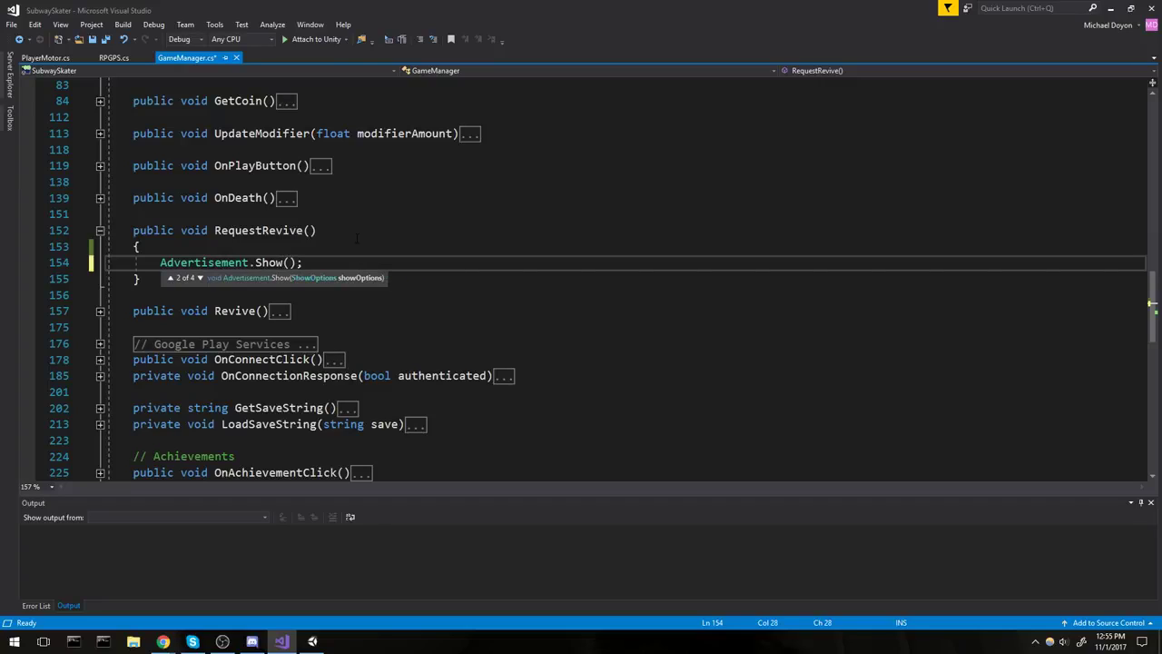
key(Up)
key(Up)
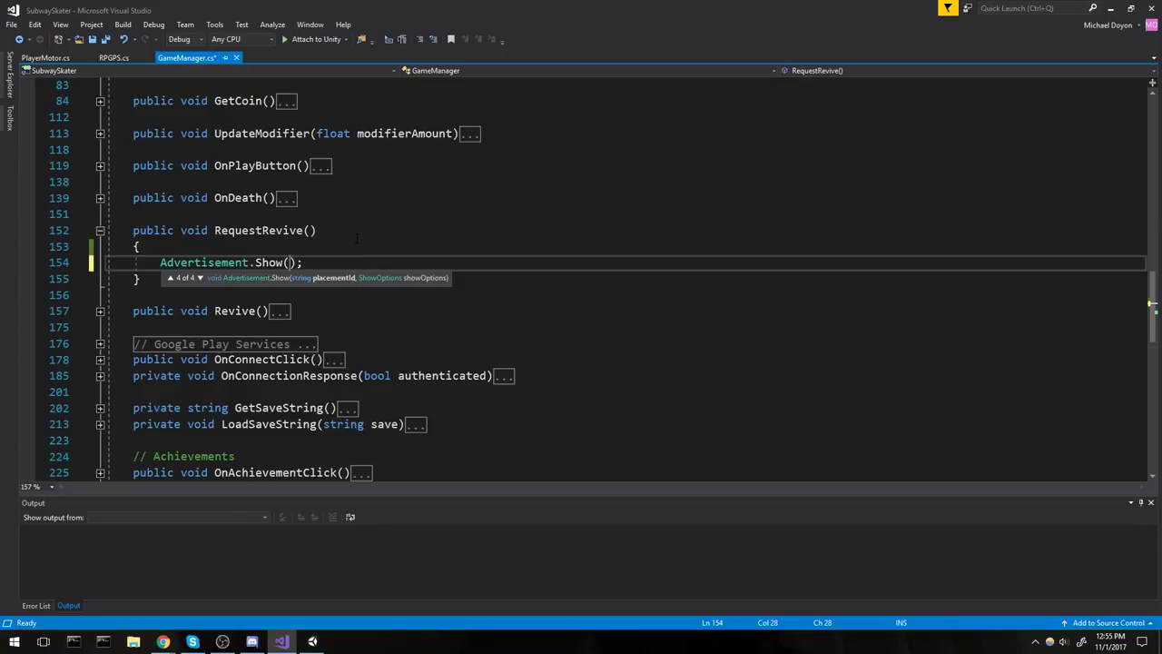
key(Up)
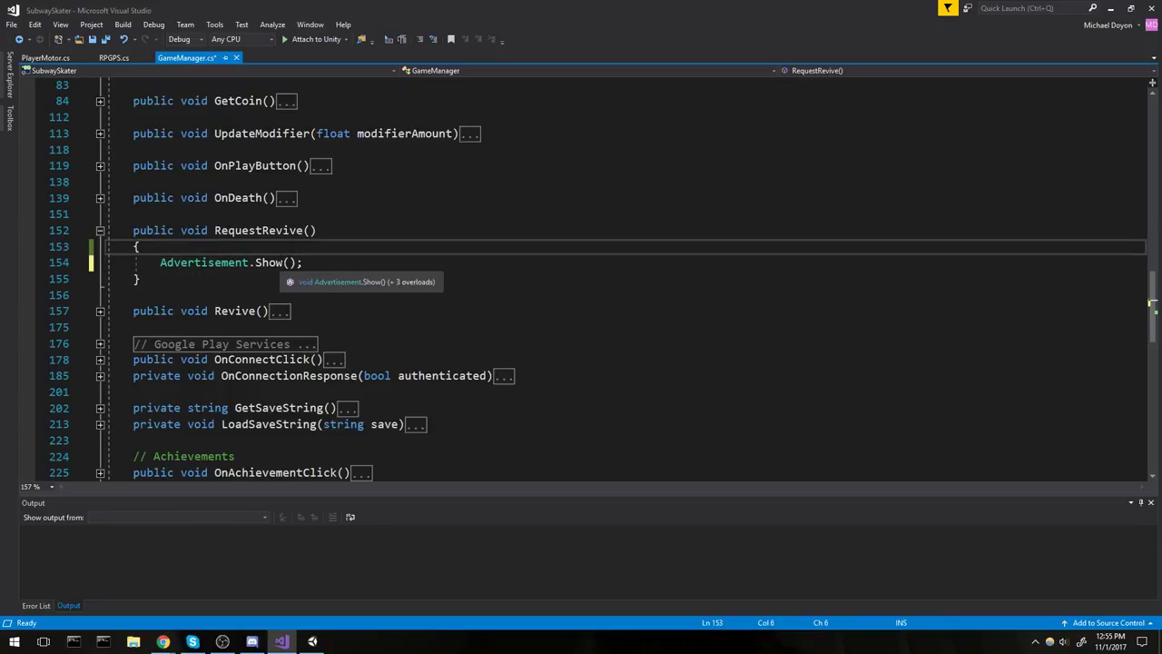
click(287, 262)
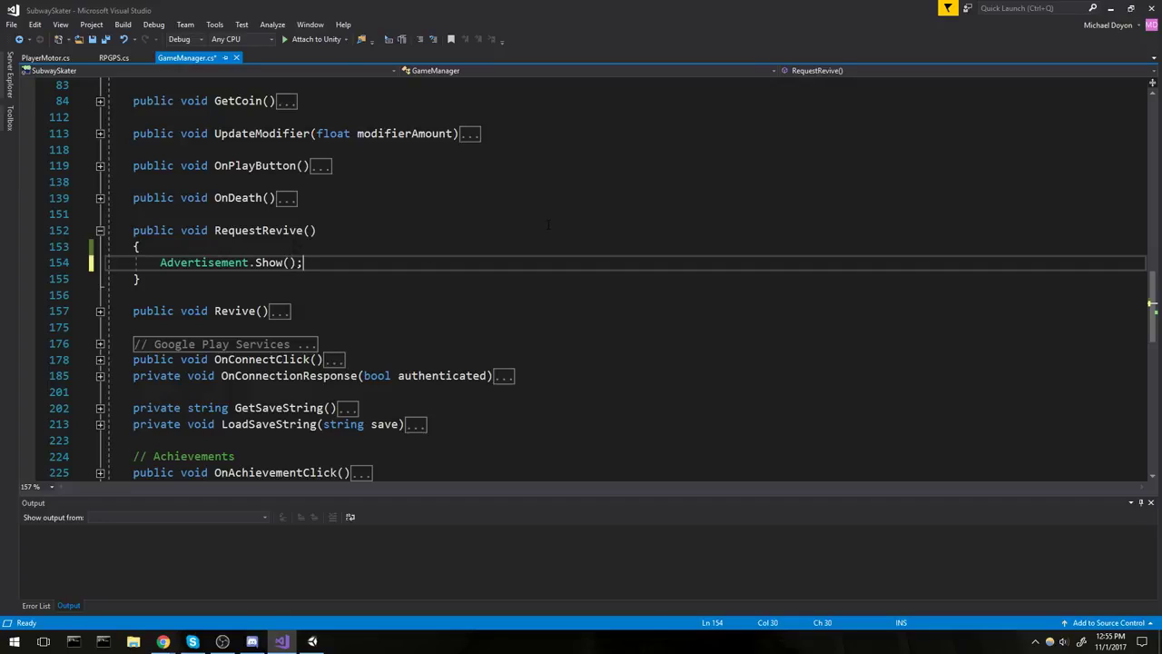
key(ctrl+s)
Open the Unity Ads dashboard from the Services Ads panel in Unity.
click(162, 642)
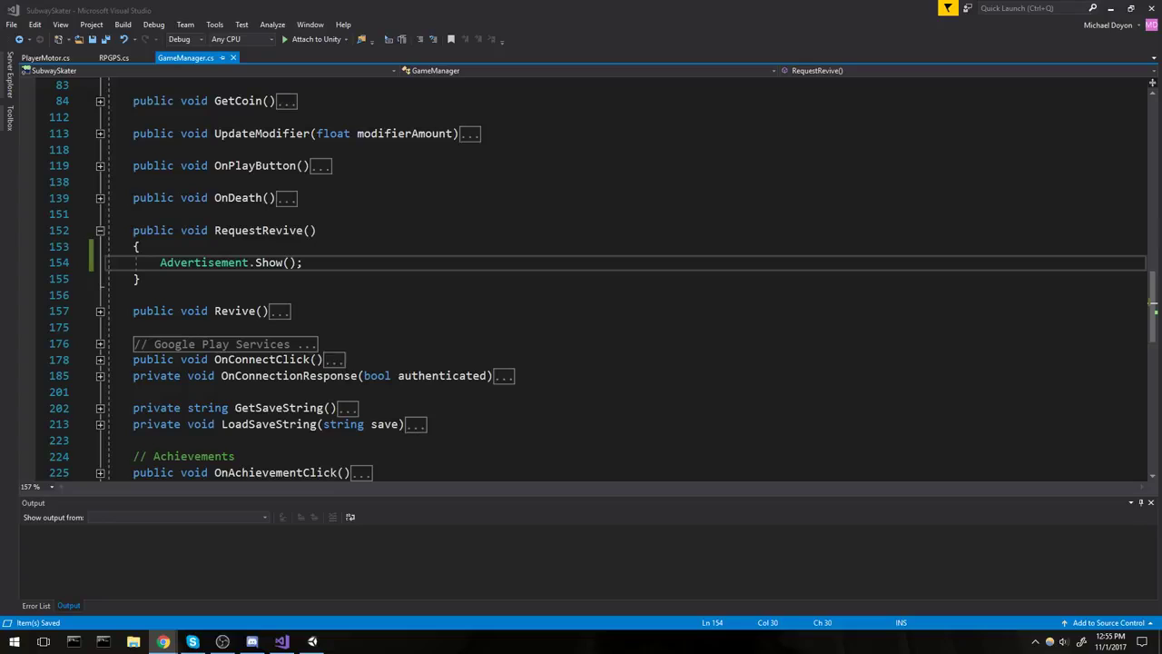
click(312, 642)
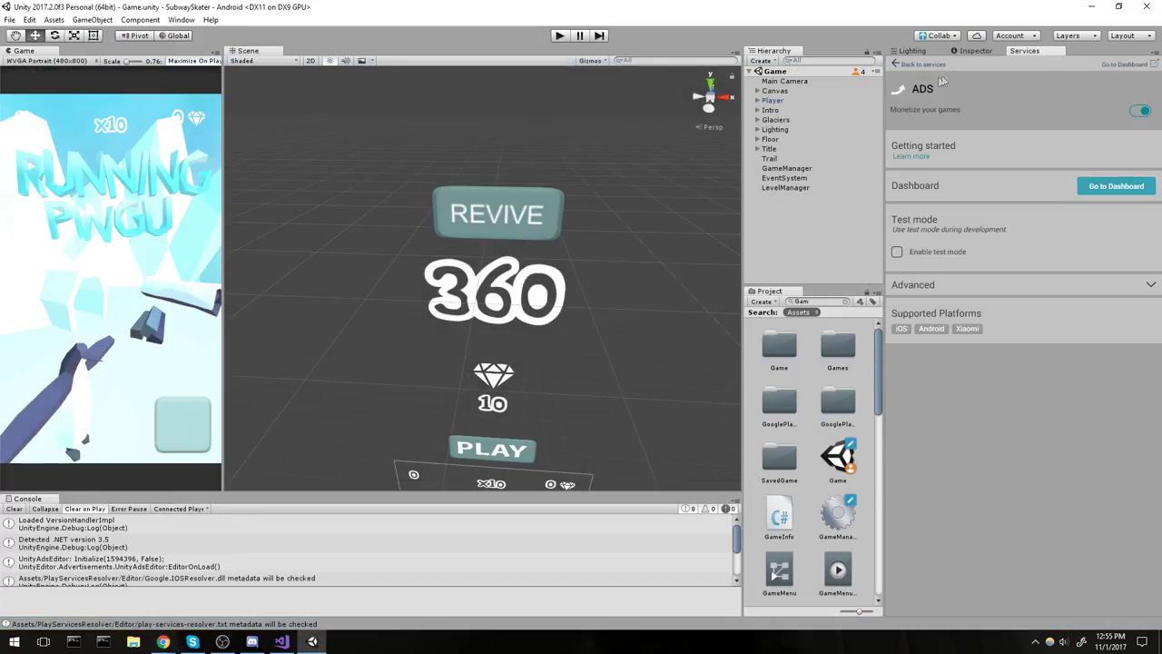
click(1117, 186)
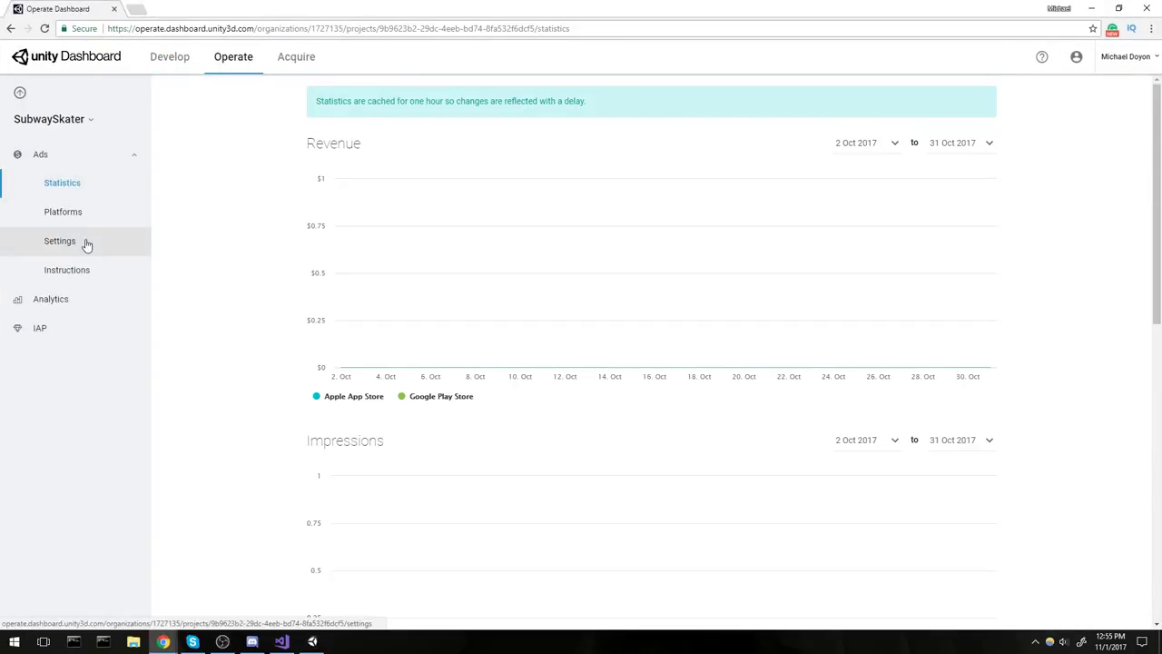
Navigate through Settings and Platforms to SubwaySkater's Google Play Store platform.
click(86, 244)
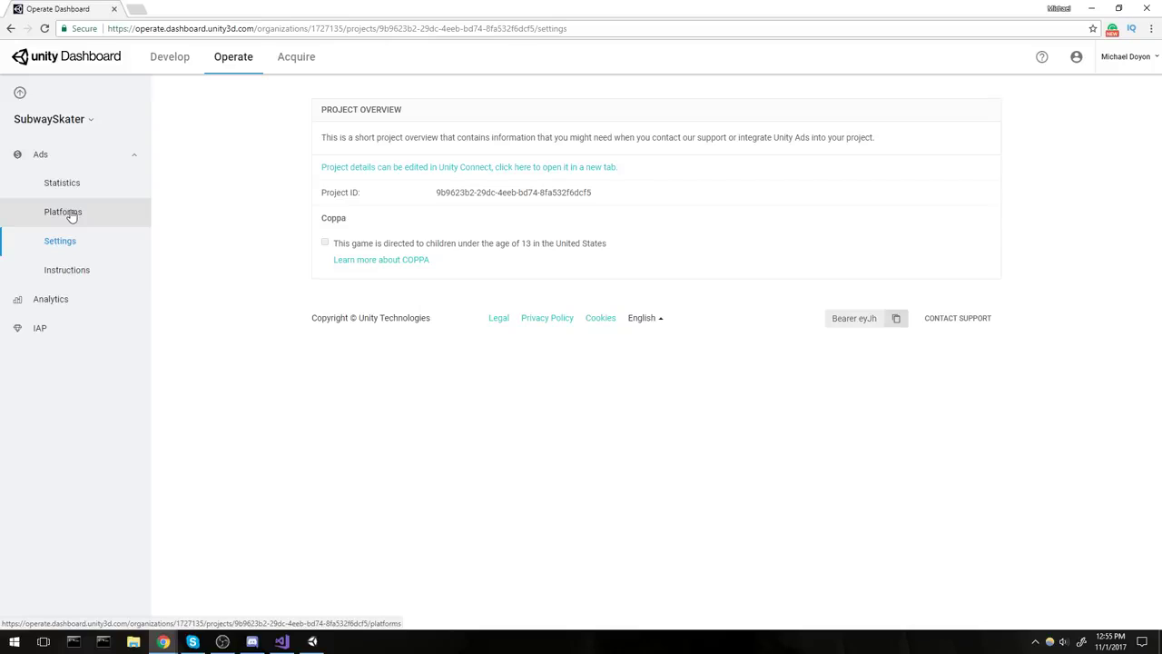
click(72, 214)
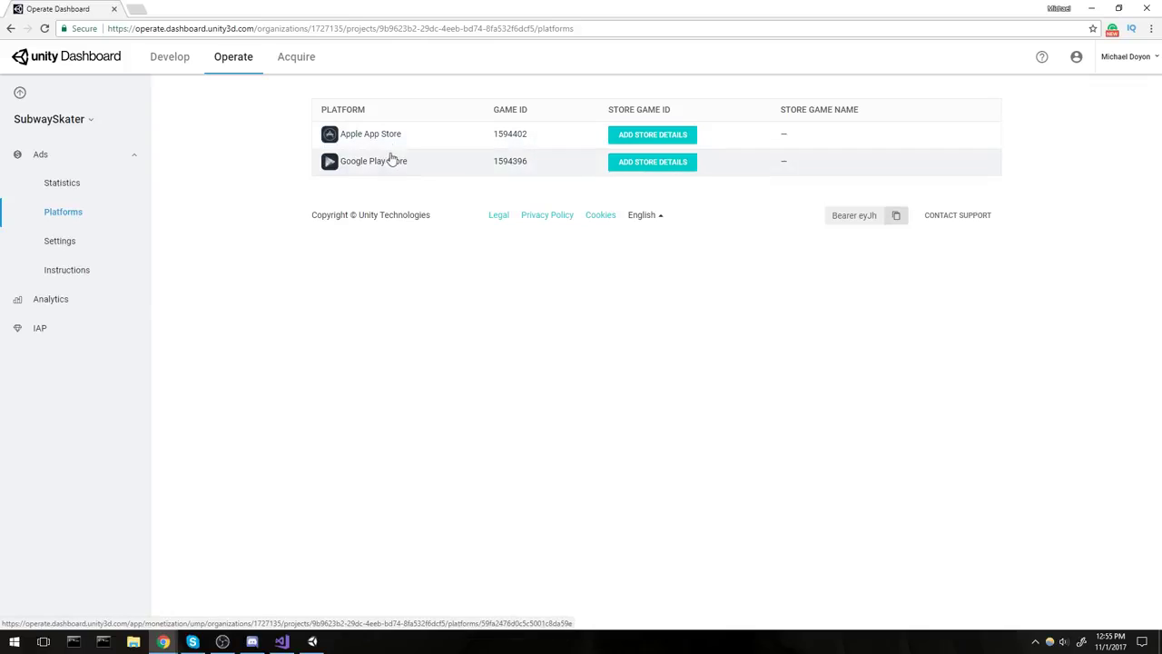
click(434, 162)
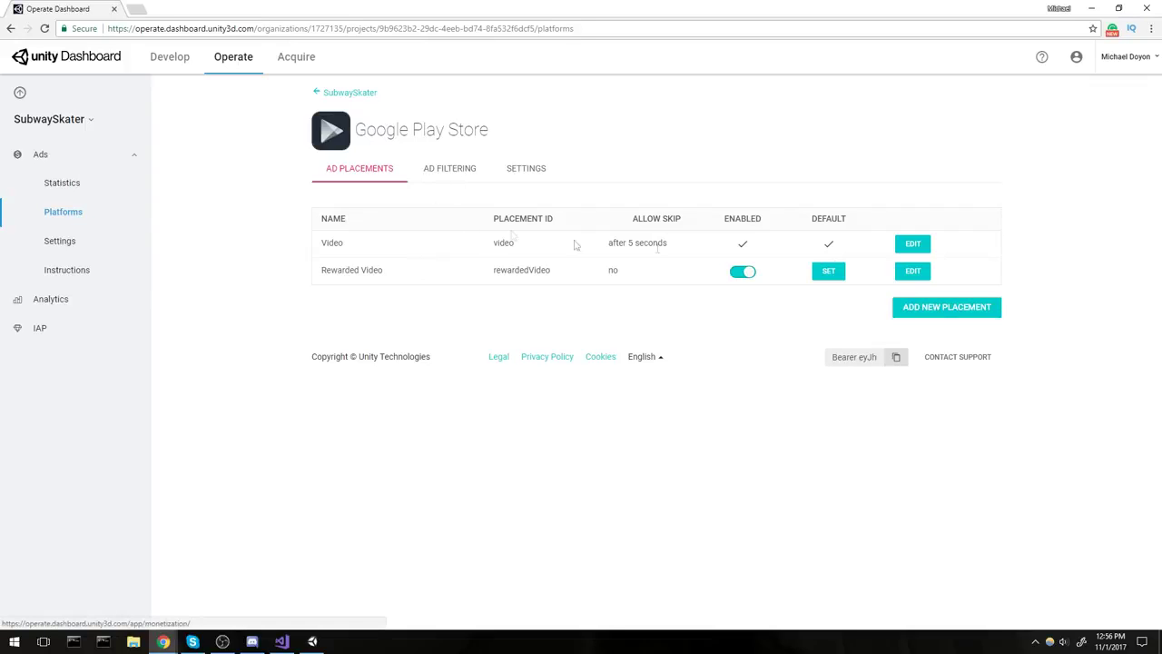
Browse the Ad Filtering and Settings tabs, then return to the Video and Rewarded Video placements table.
click(481, 173)
scroll(459, 236, down, 2)
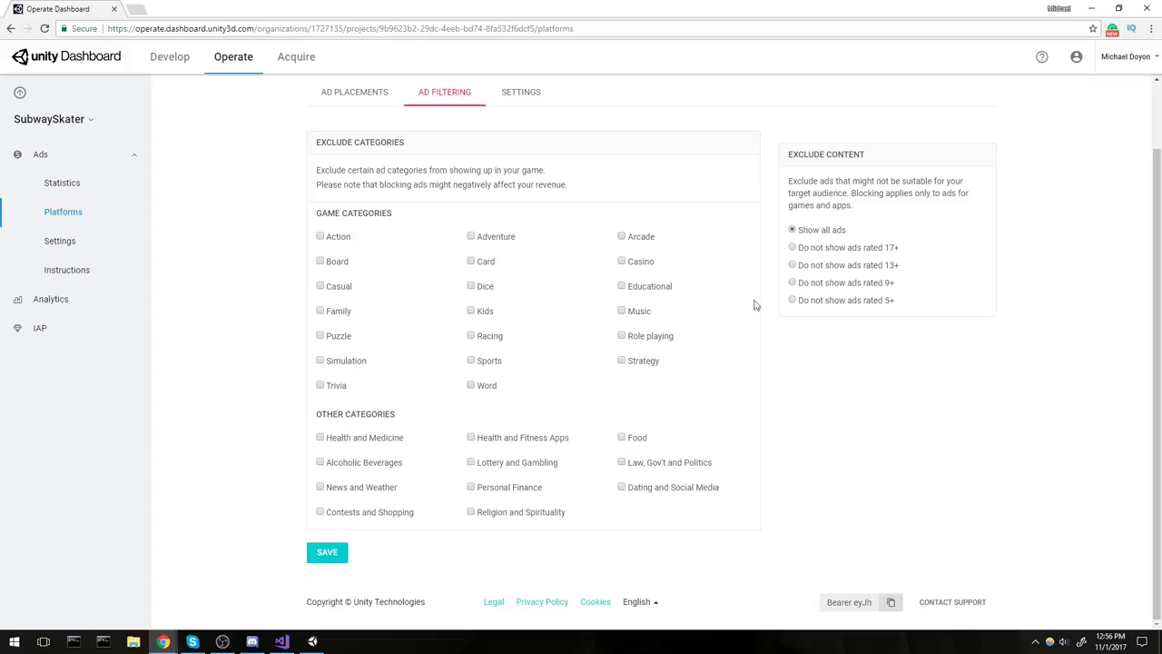
scroll(547, 223, up, 2)
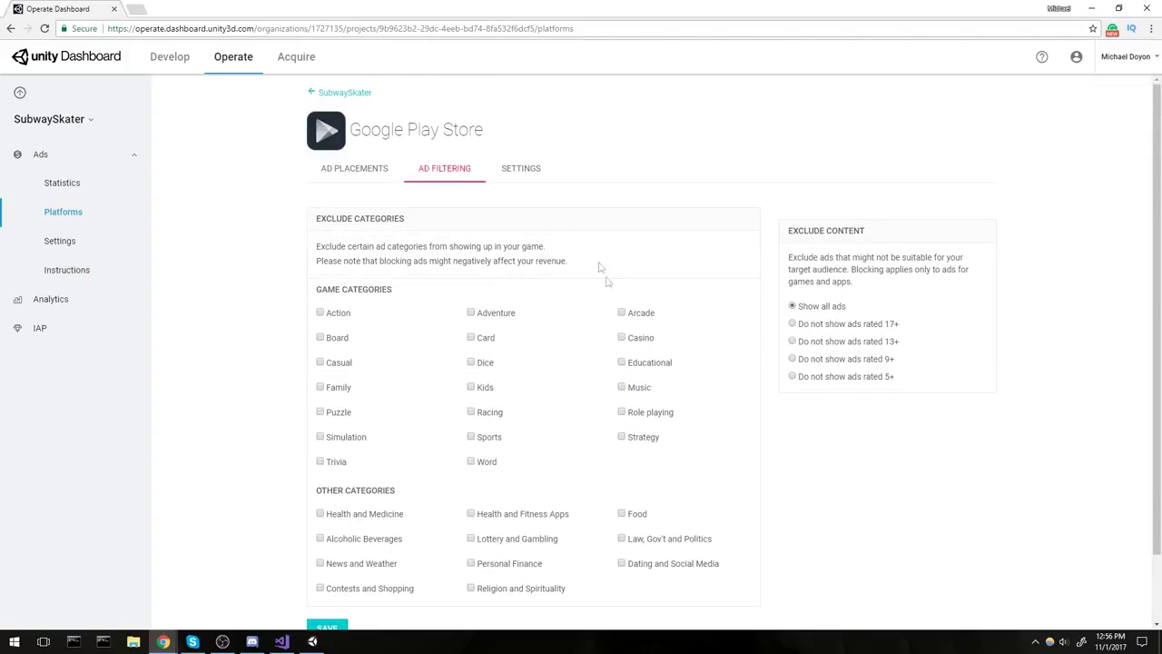
click(524, 170)
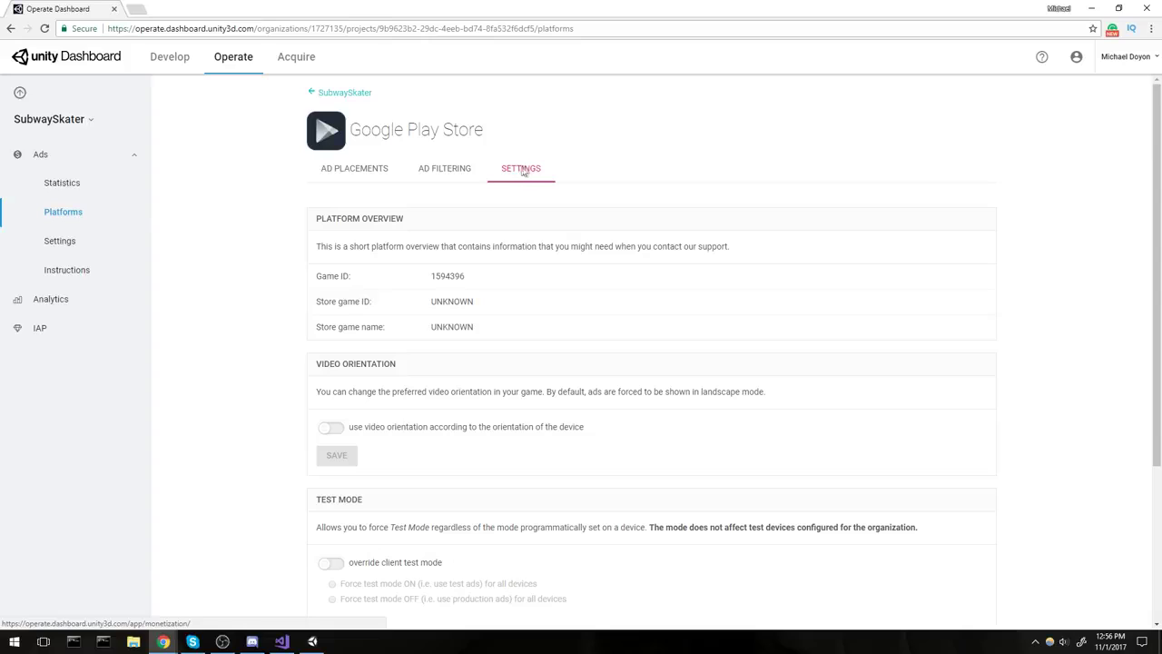
click(366, 173)
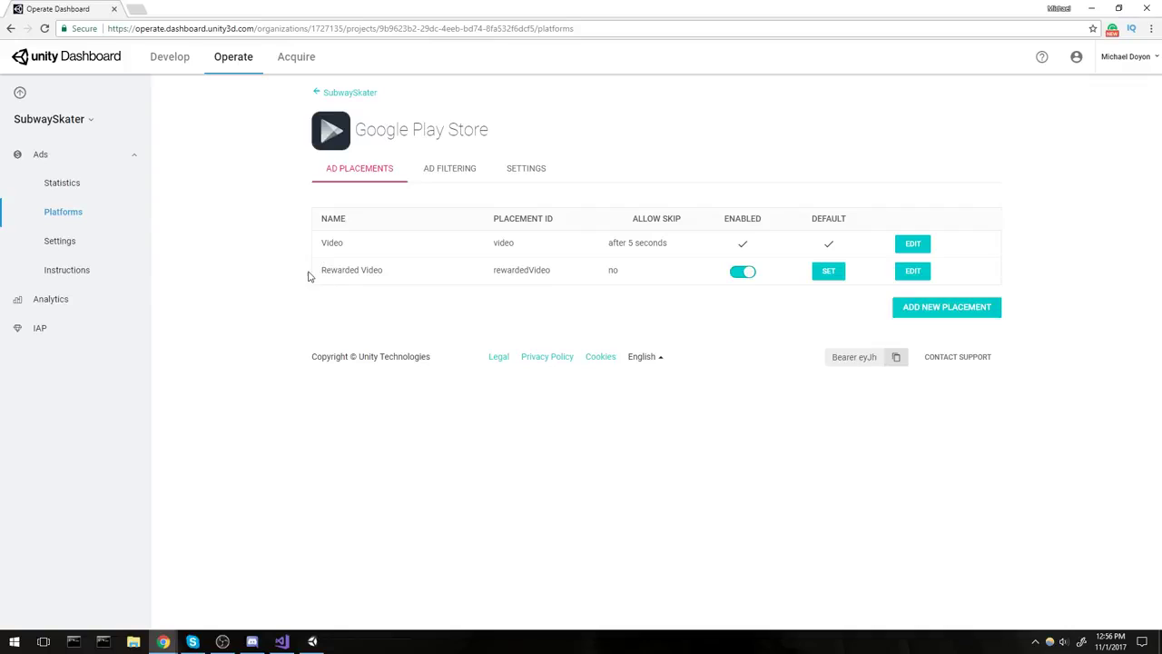
drag(317, 274, 407, 272)
click(416, 278)
In a new placement form, toggle the rewarded option to inspect the skip delay setting.
click(989, 312)
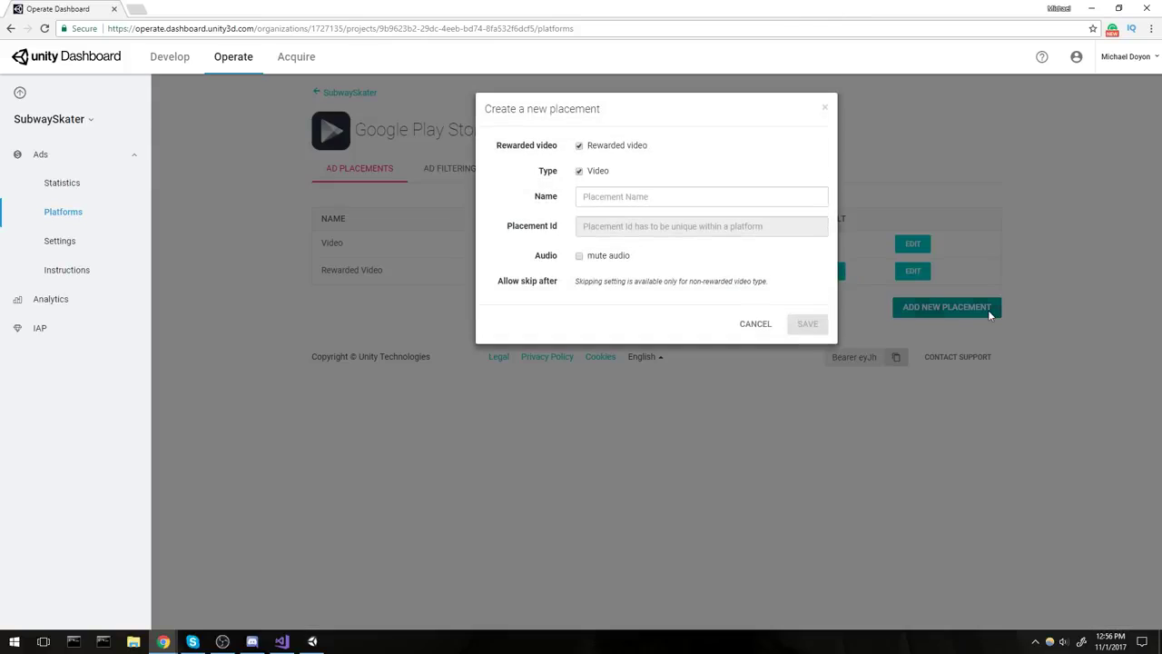
click(579, 146)
click(579, 146)
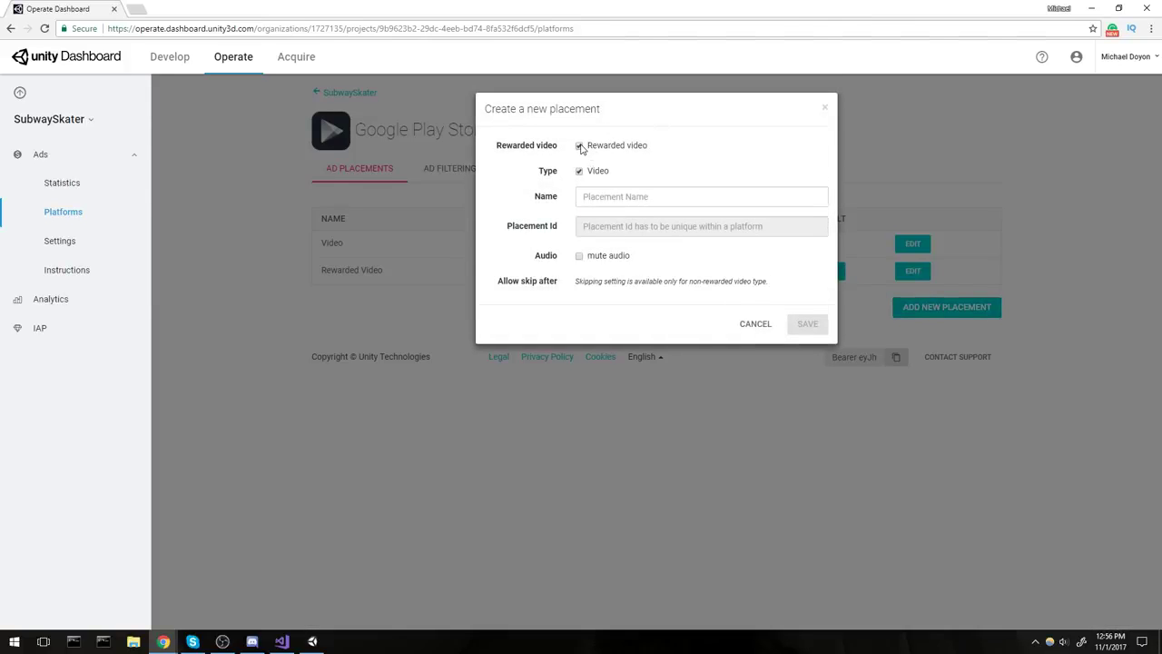
click(579, 146)
double_click(599, 281)
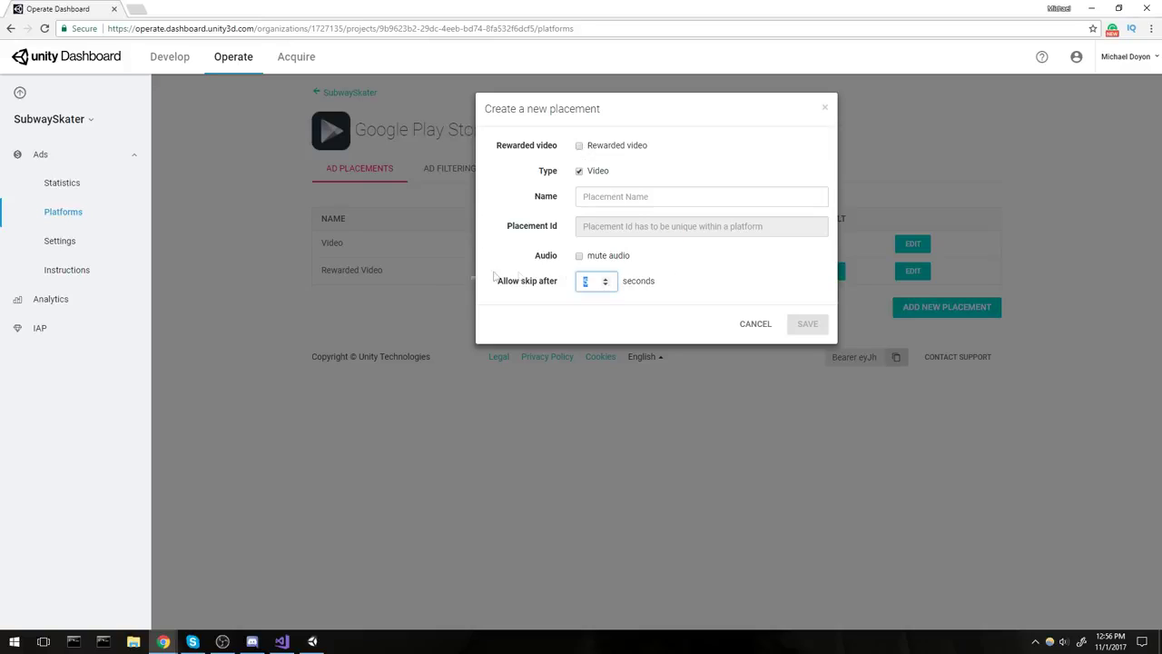
click(579, 146)
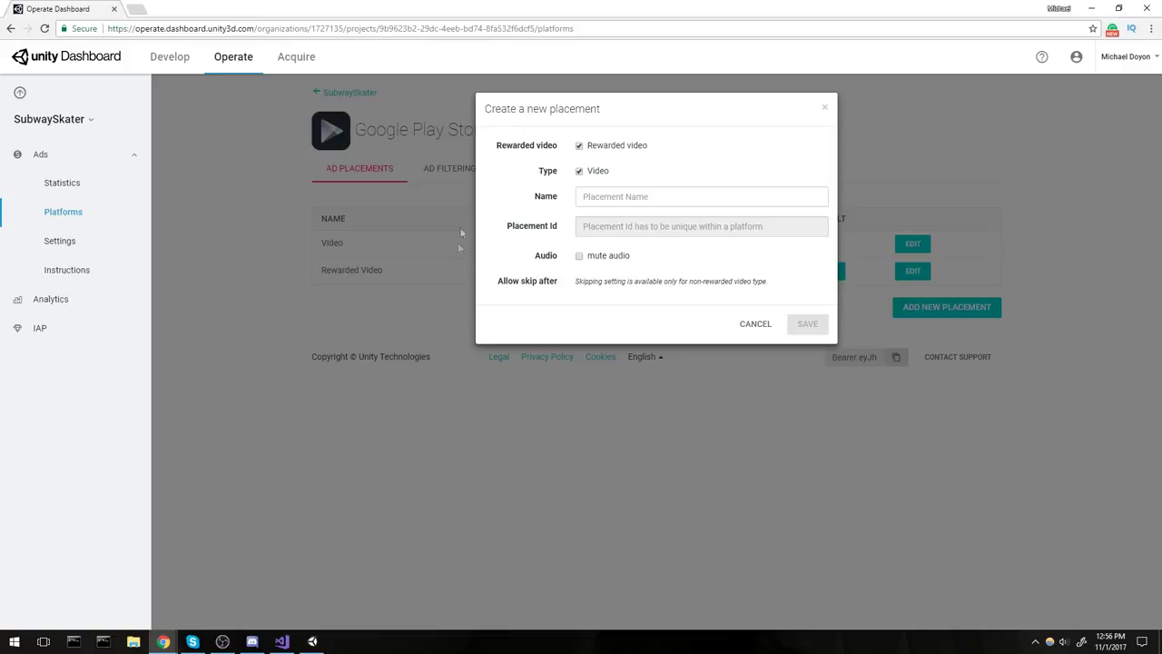
drag(574, 282, 771, 283)
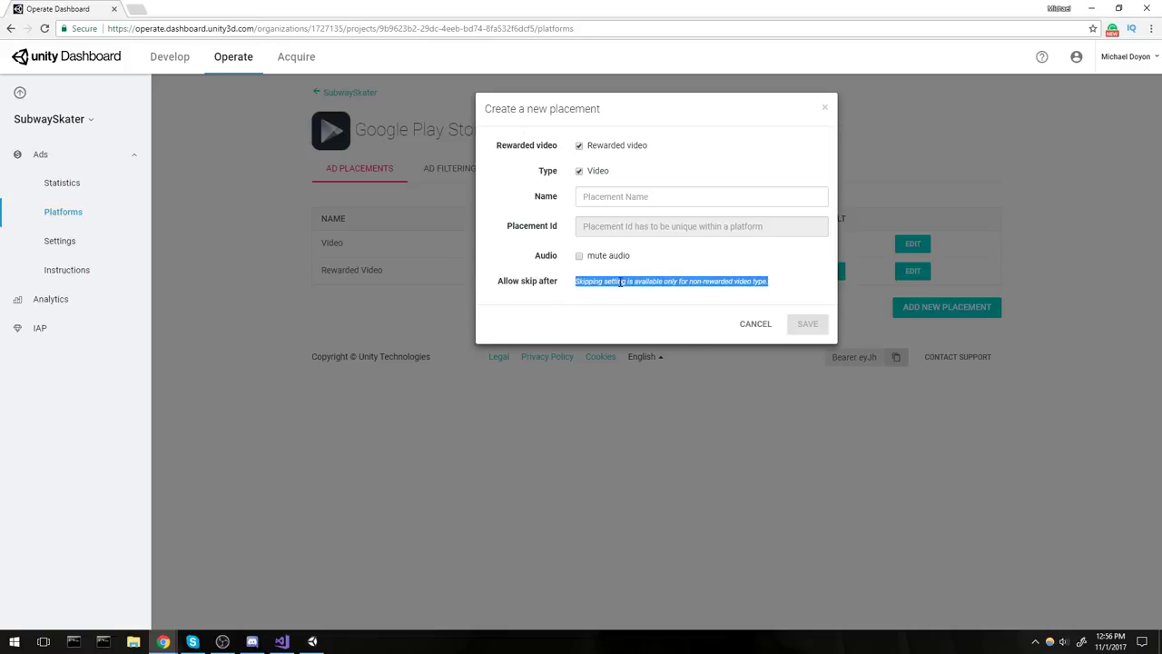
click(673, 282)
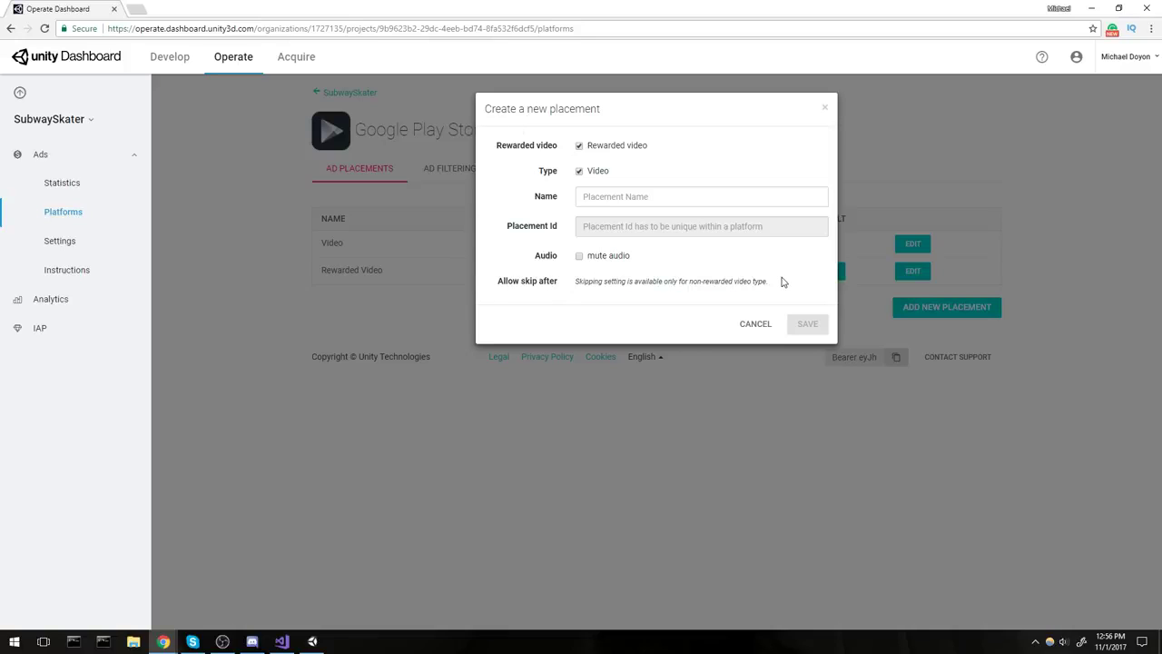
Try the placement names 'test' and 'Rewarded', then close the form without saving.
click(653, 196)
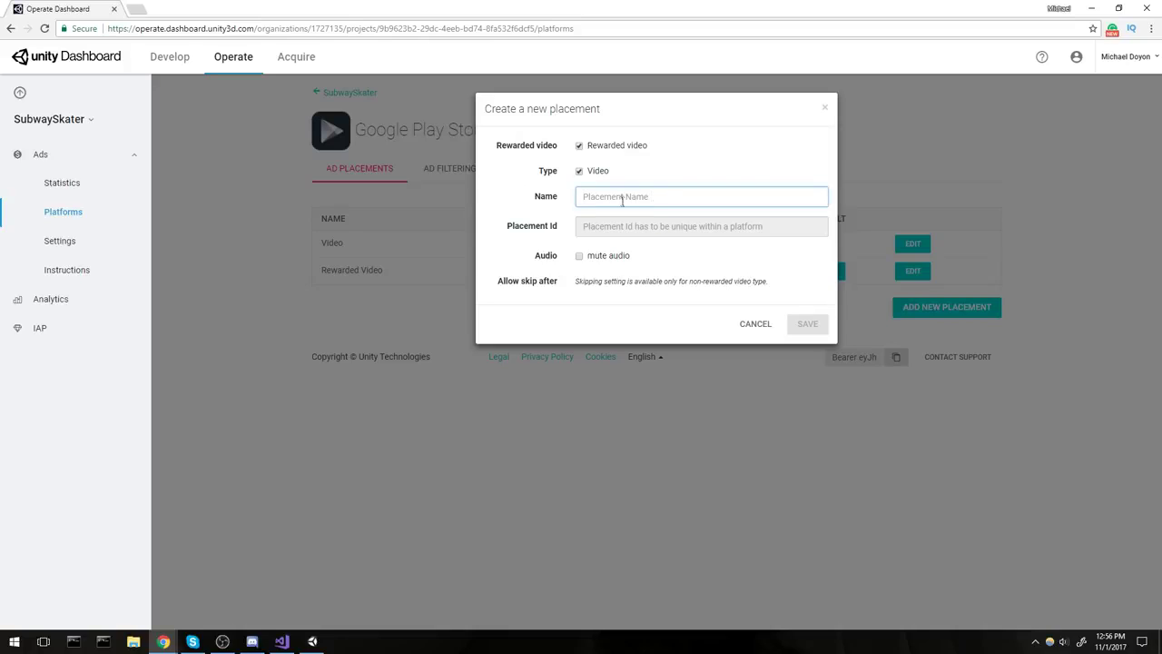
text(test)
key(ctrl+a)
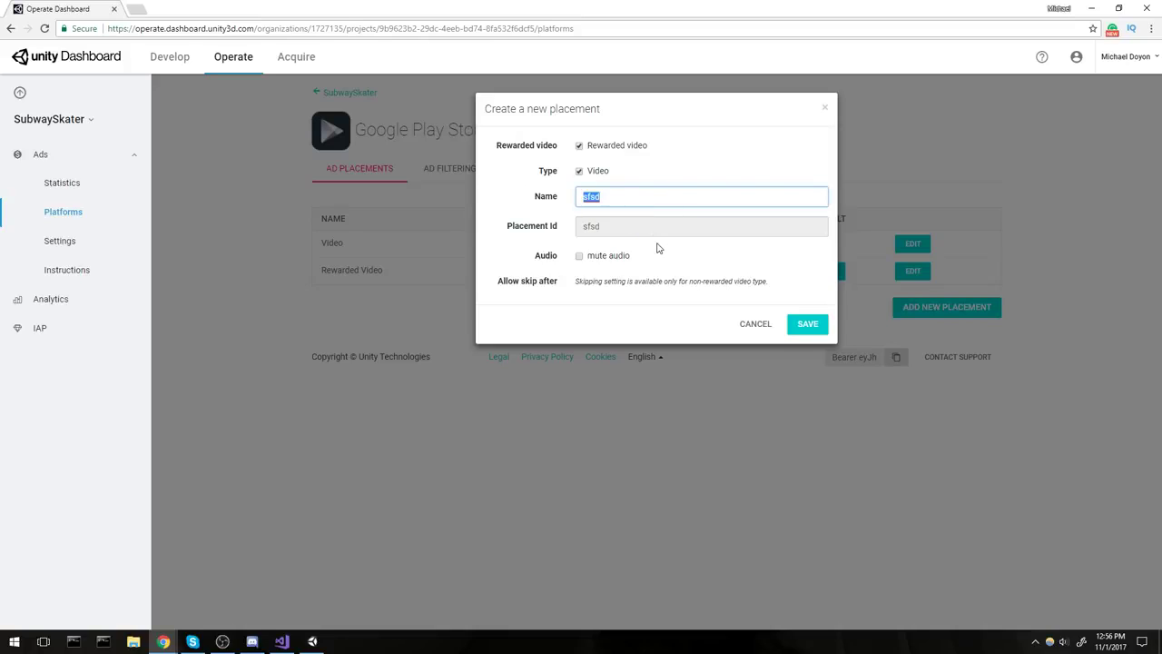
key(BackSpace)
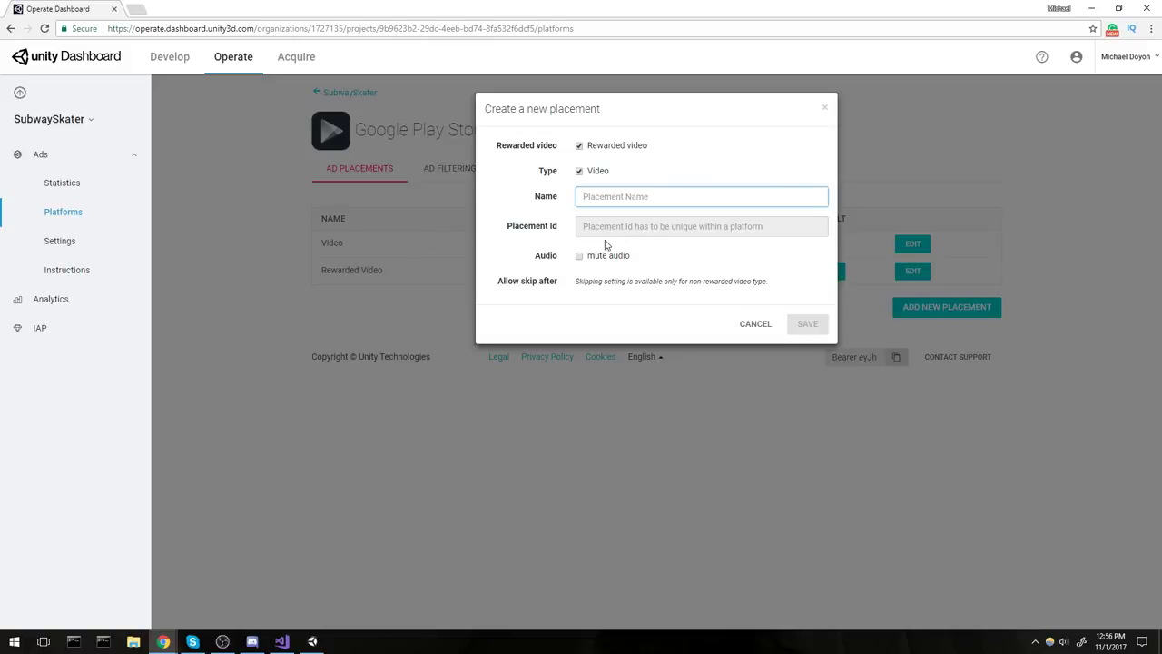
text(RewardedVide)
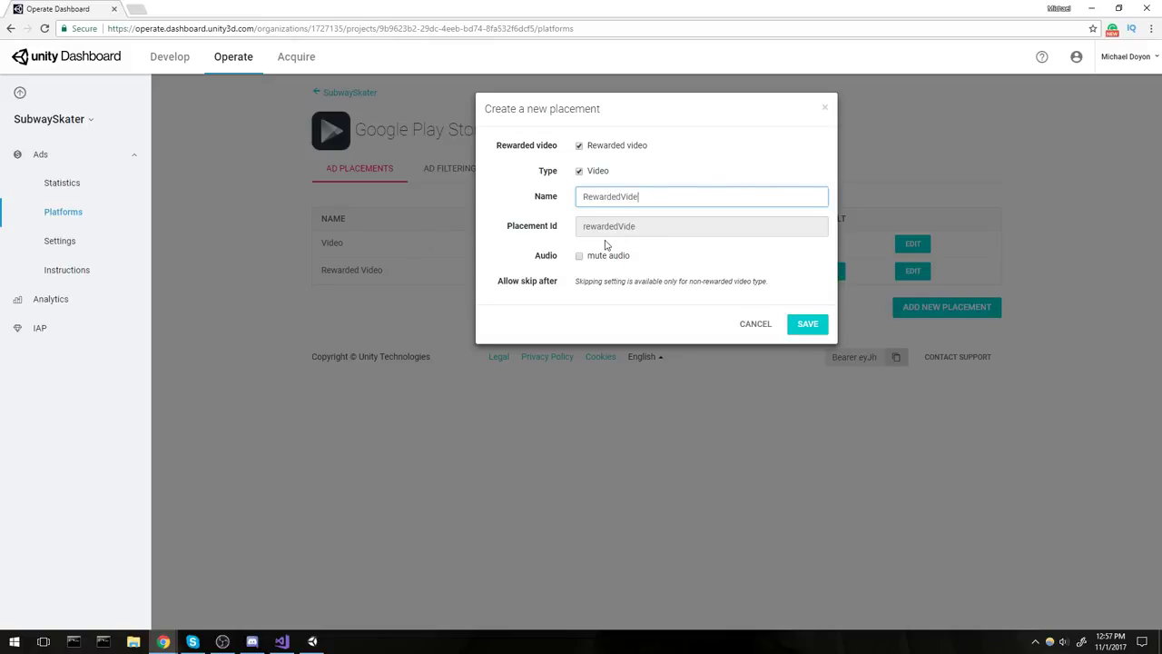
key(ctrl+a)
key(BackSpace)
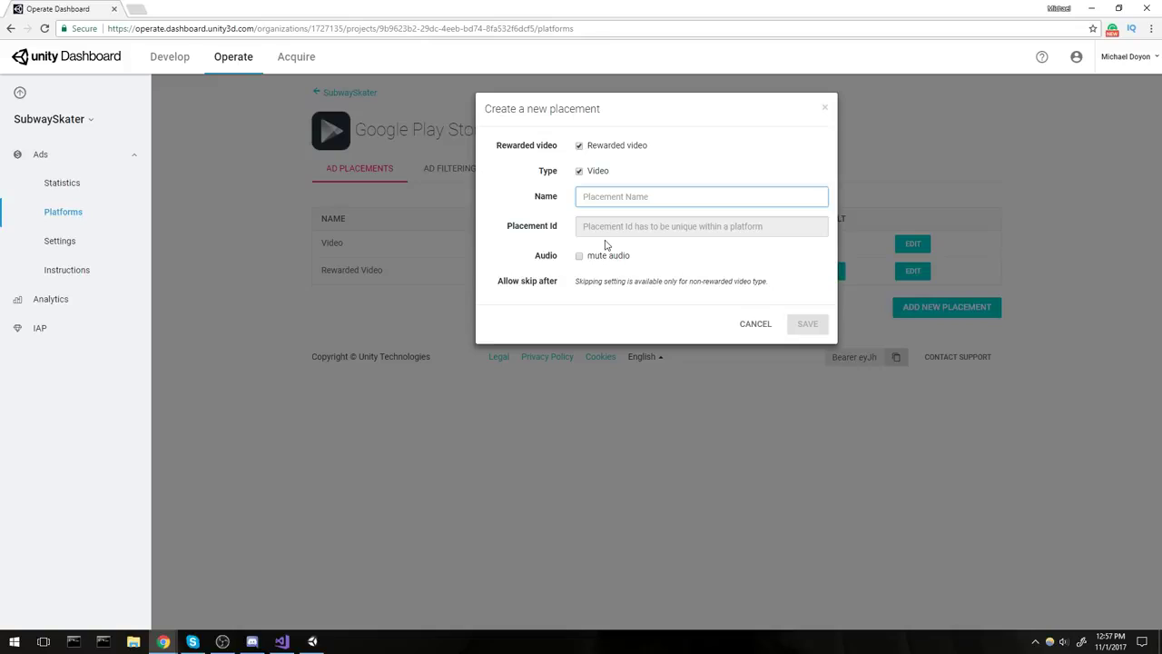
click(827, 110)
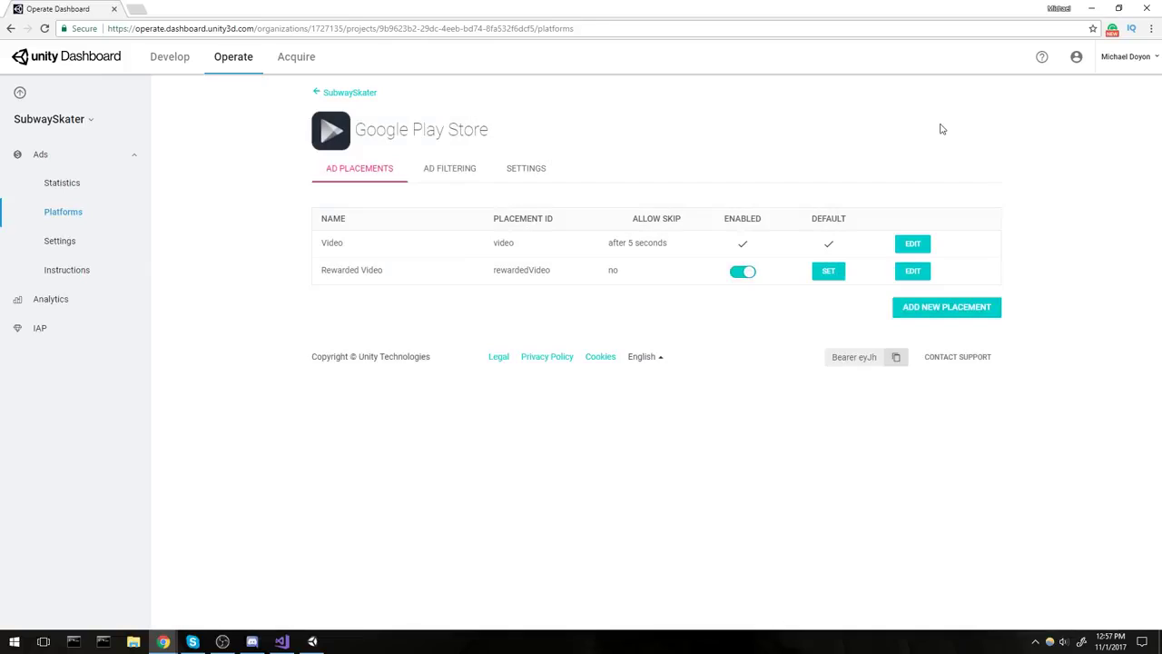
Set Rewarded Video as the default placement and select its rewardedVideo placement ID.
double_click(518, 269)
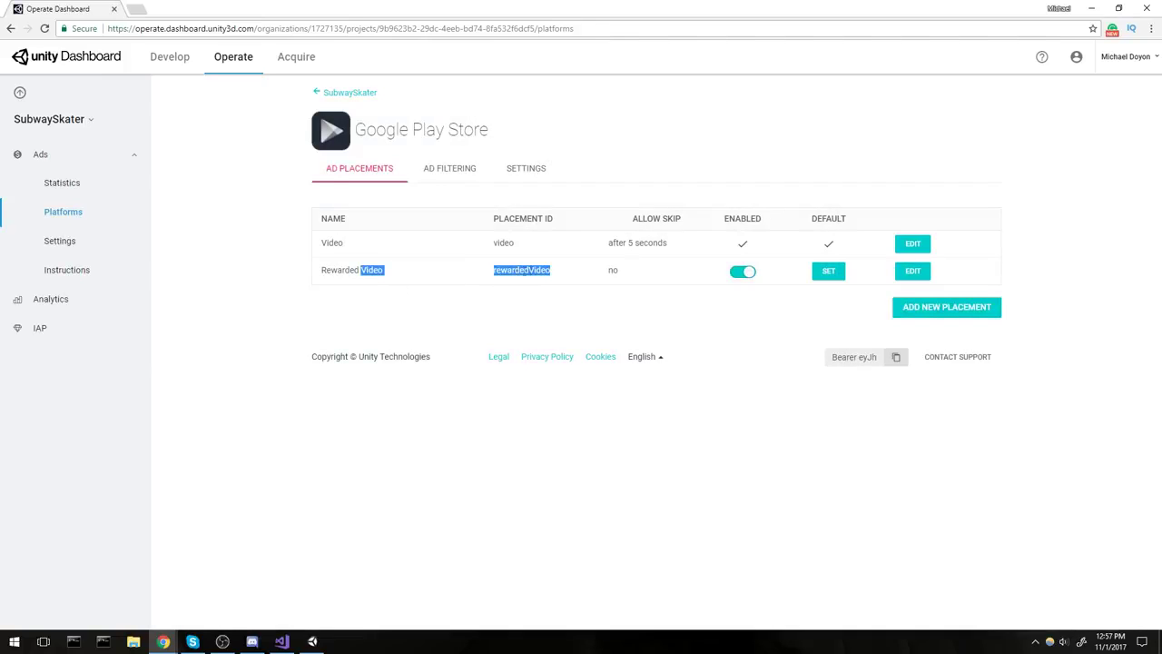
click(612, 281)
double_click(610, 272)
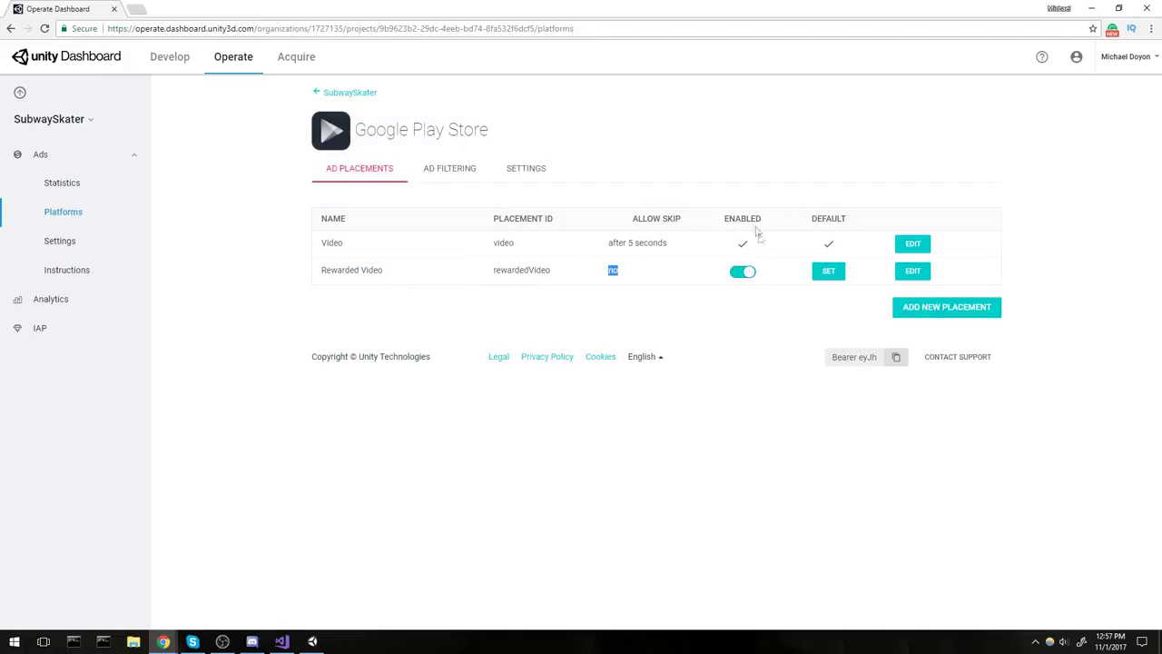
click(829, 271)
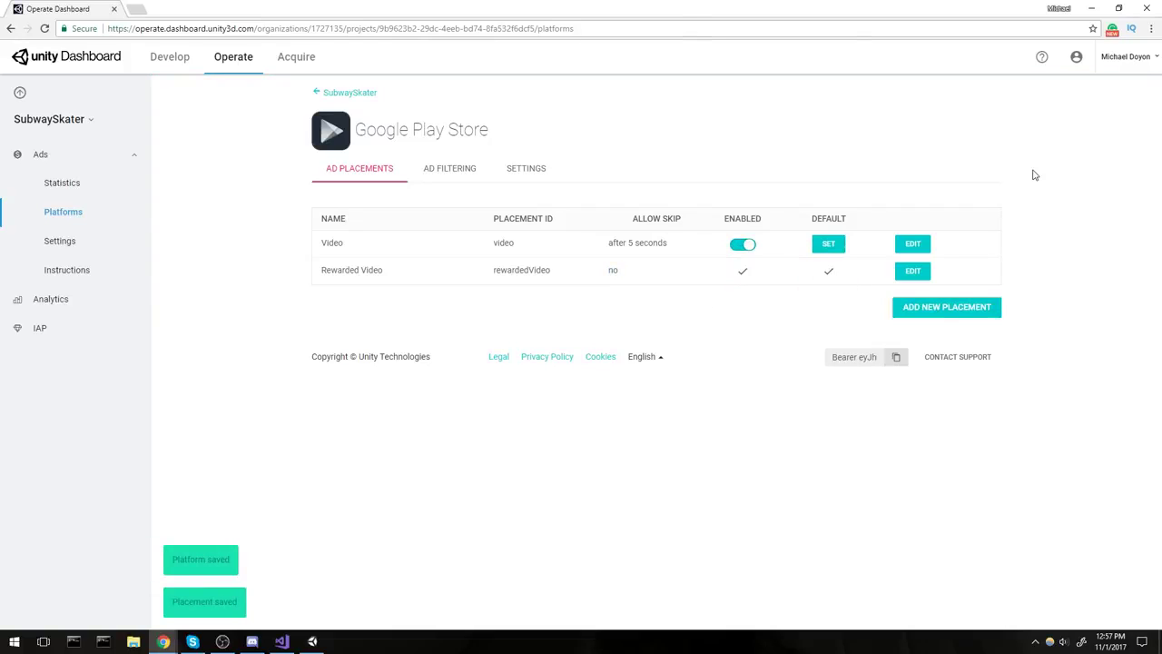
double_click(523, 266)
key(ctrl+c)
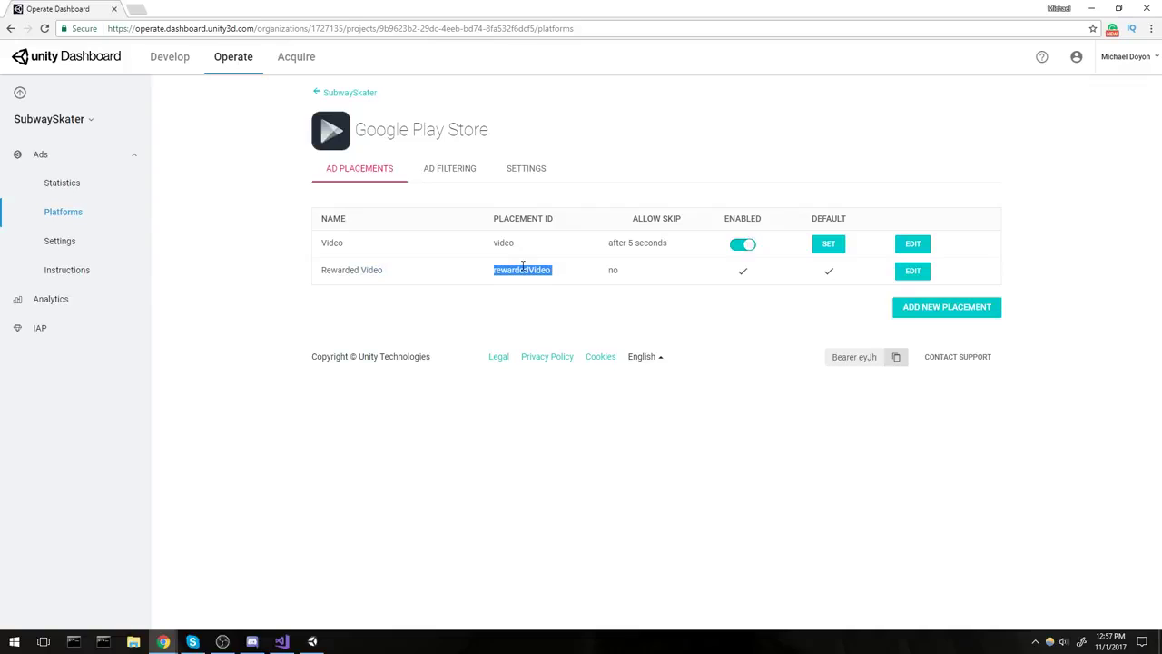
click(281, 641)
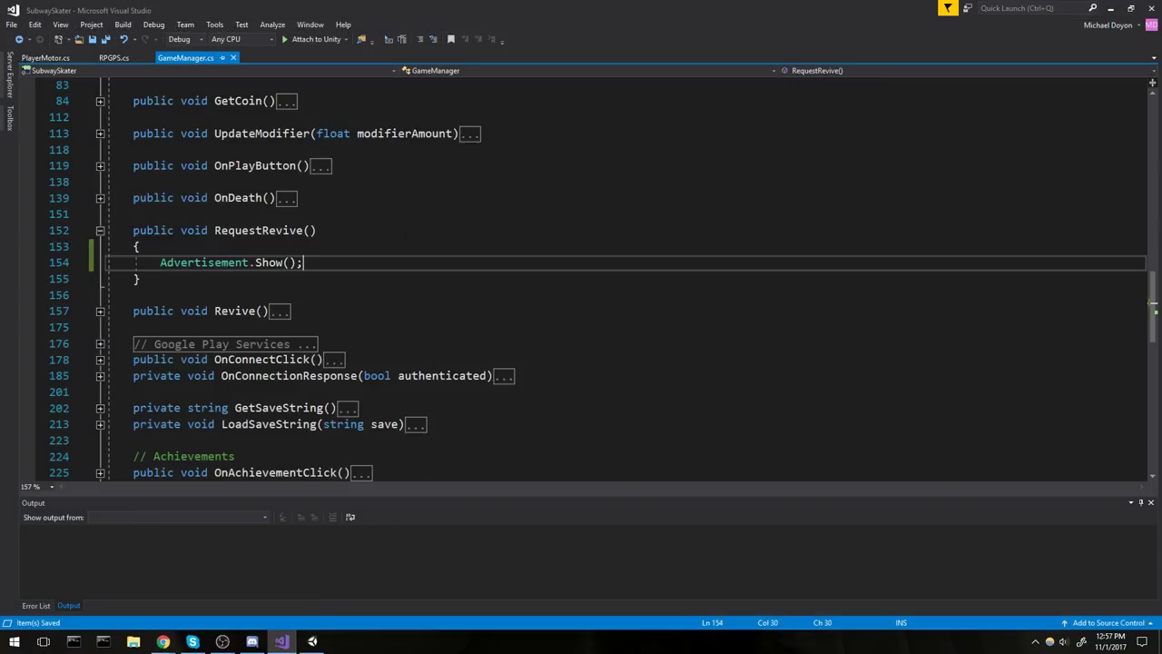
Insert "rewardedVideo" followed by a comma into the Advertisement.Show() call.
text(")
key(ctrl+v)
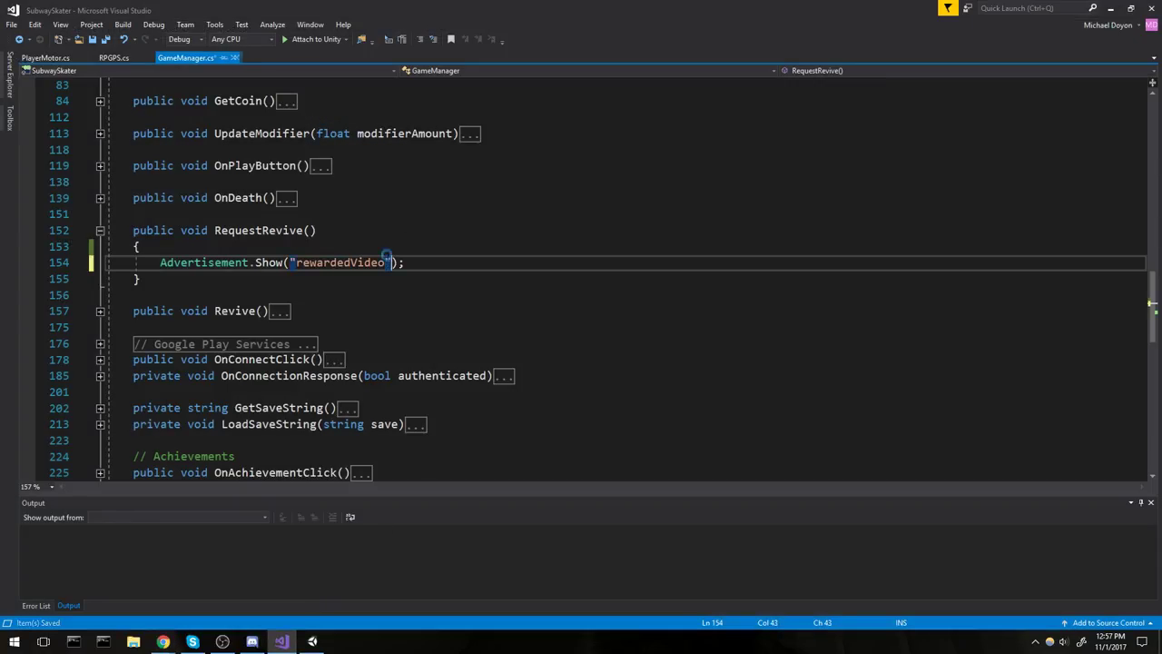
text(,)
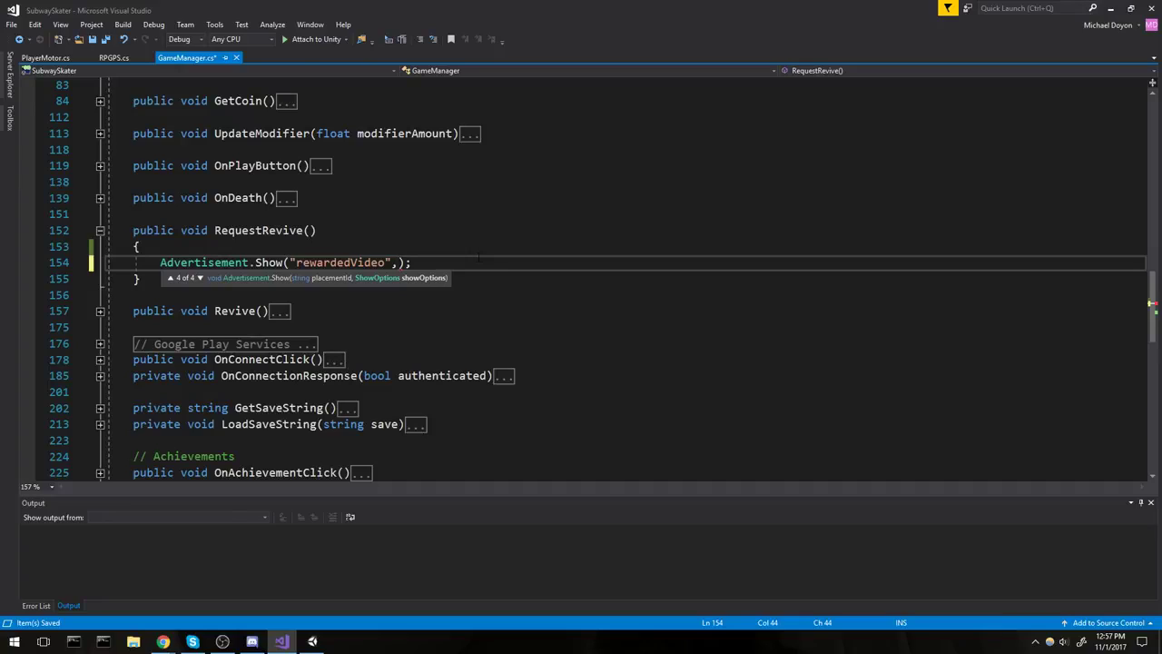
click(469, 247)
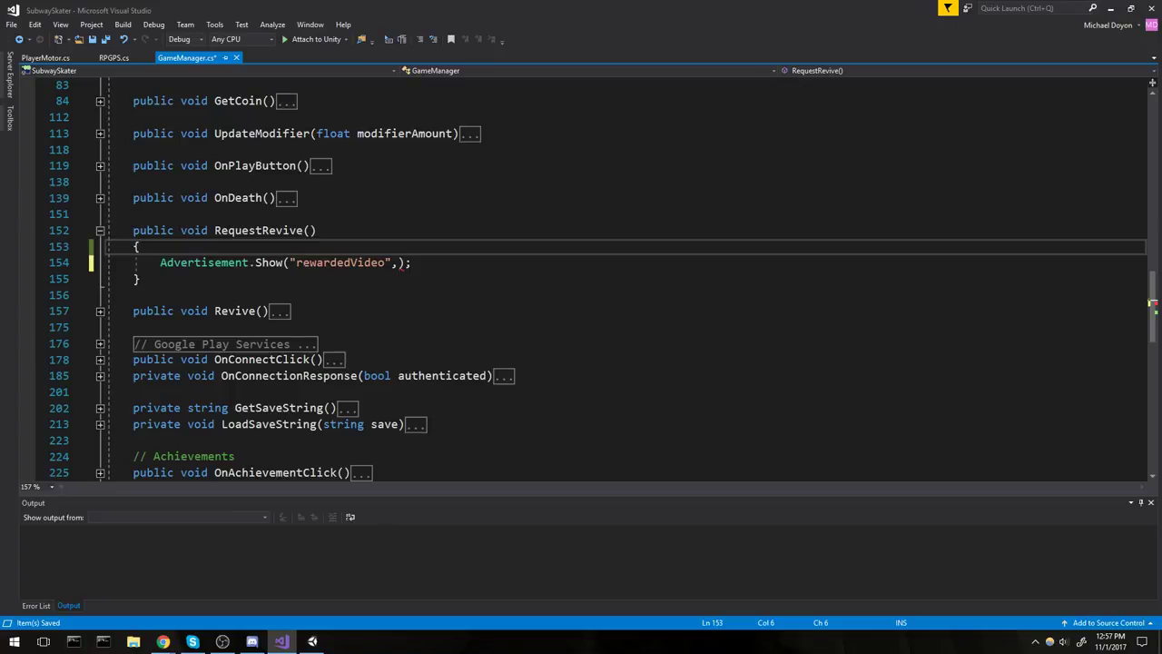
drag(290, 263, 392, 262)
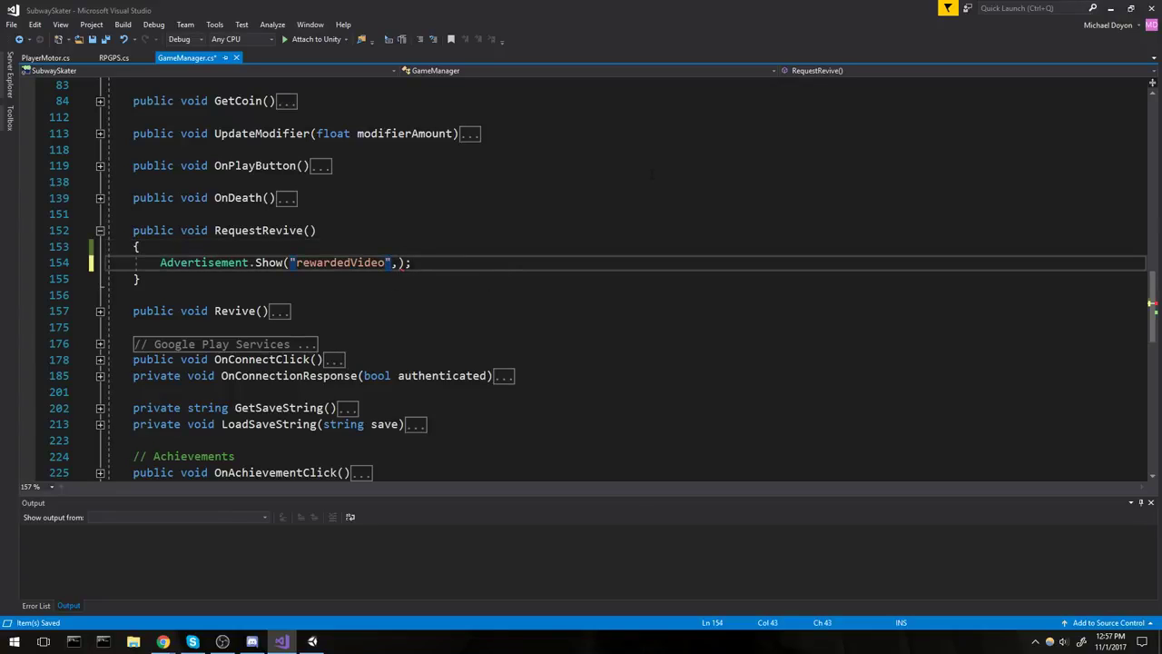
Switch back to the Google Play Store placements page in the Unity Dashboard.
mouse_move(162, 641)
click(351, 588)
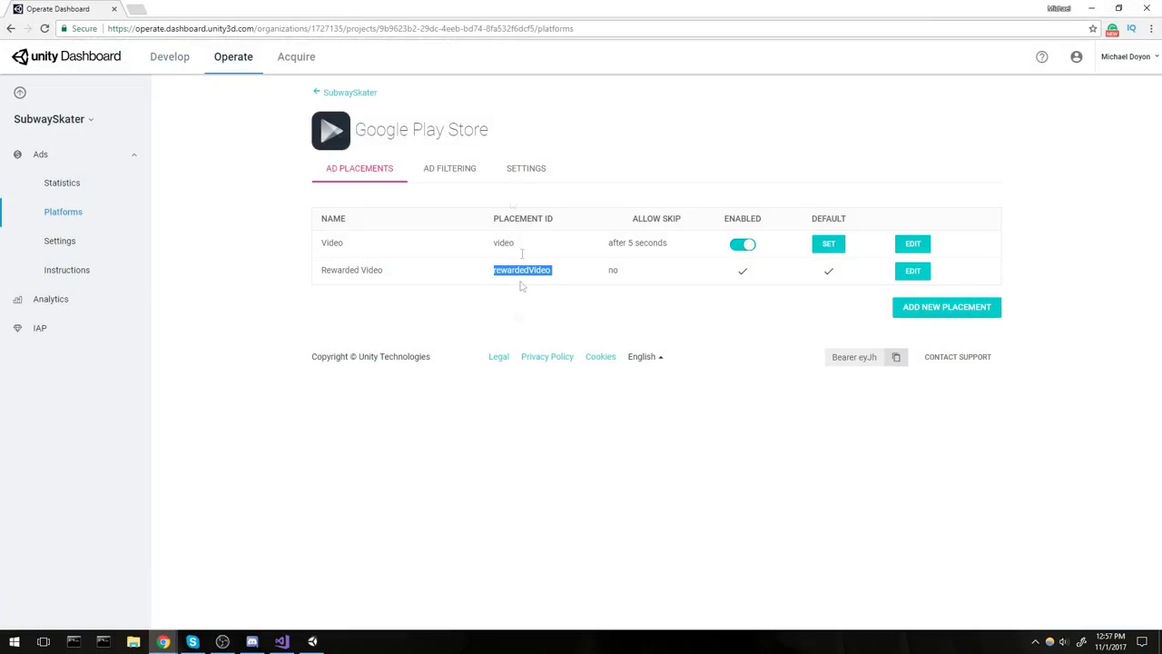
click(484, 179)
Turn on device-based video orientation in the Google Play Store Settings tab.
click(528, 171)
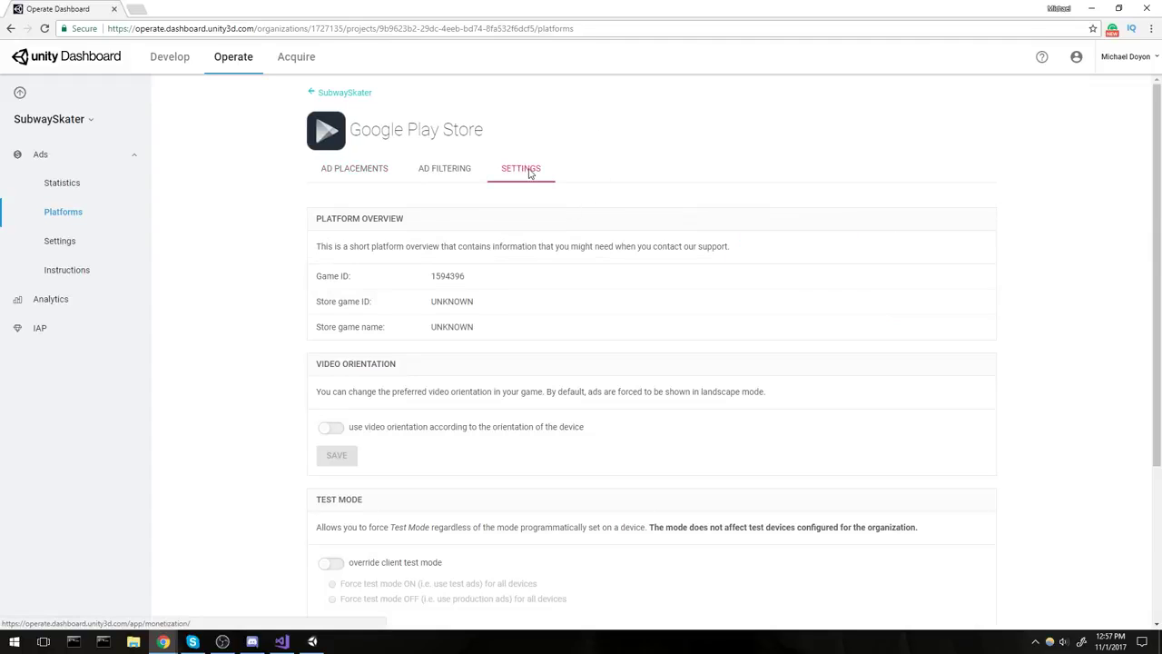
double_click(449, 276)
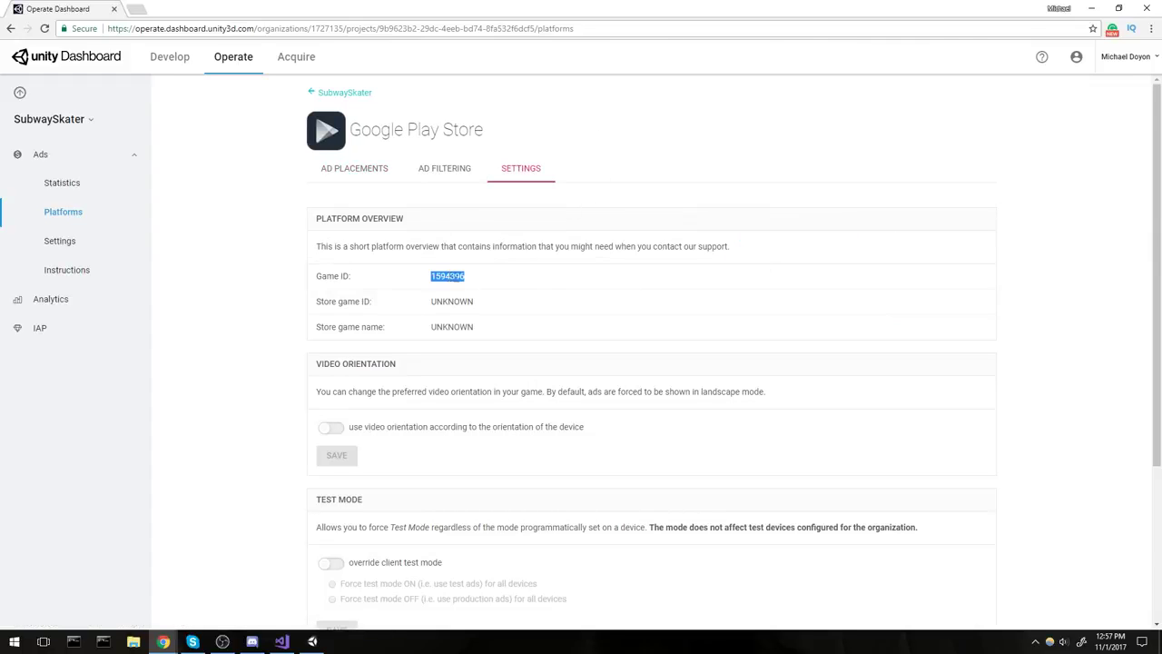
scroll(229, 288, down, 2)
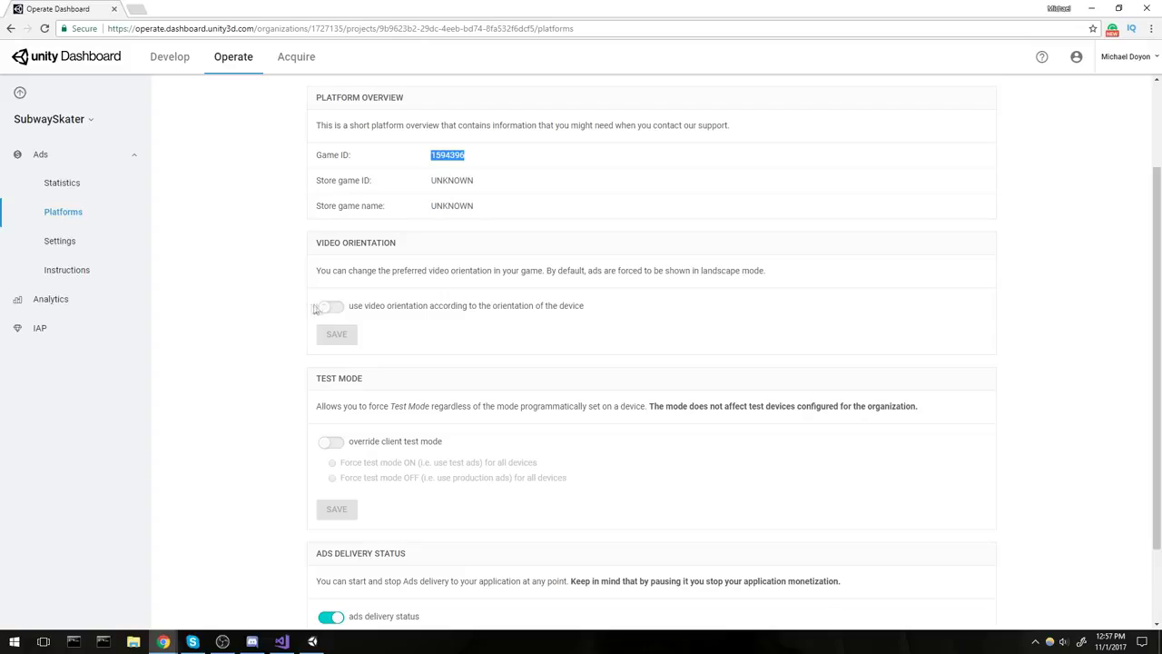
click(342, 310)
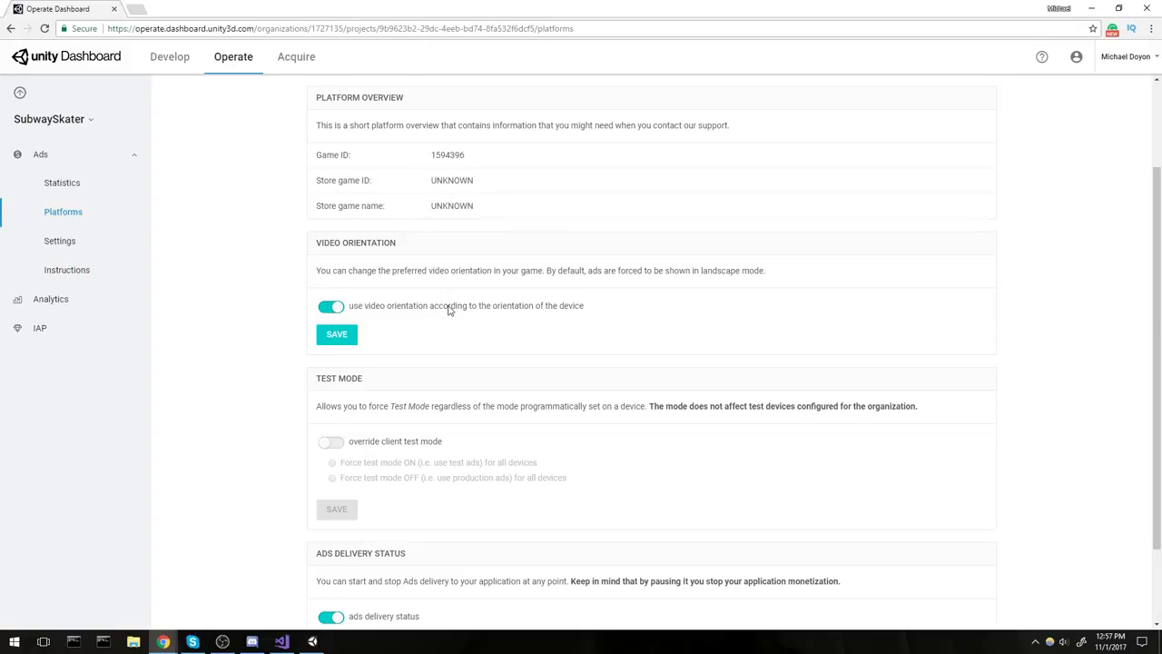
drag(610, 305, 359, 307)
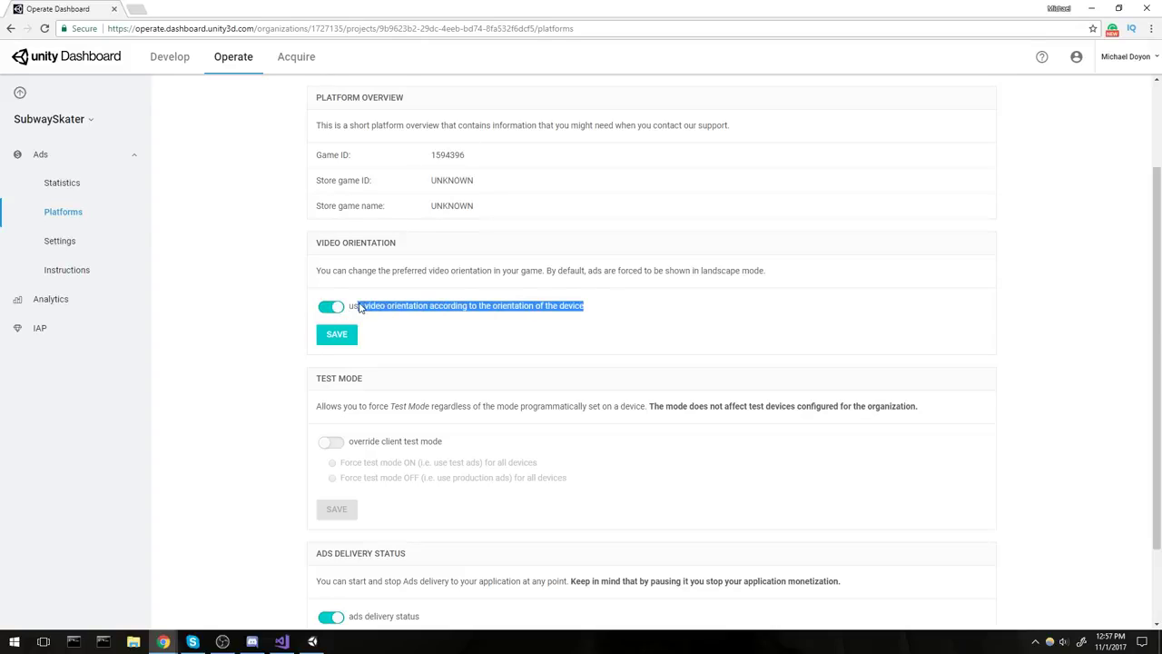
click(617, 274)
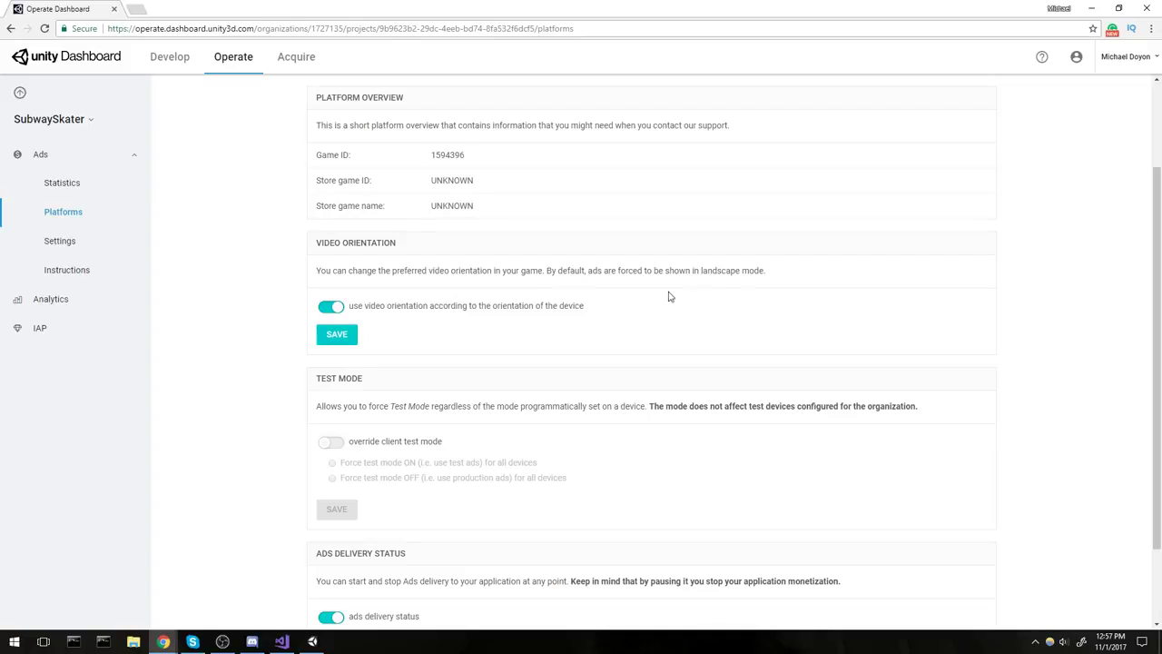
Review the landscape default, Test Mode and Ads Delivery Status notes, then save the orientation setting.
drag(546, 271, 773, 268)
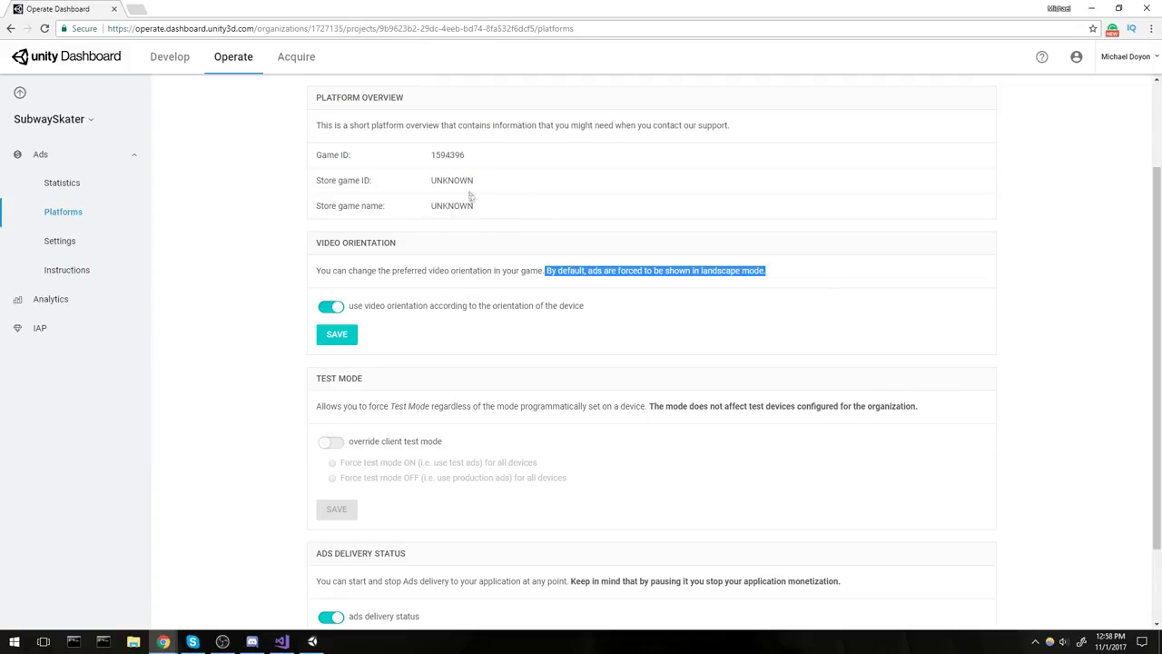
click(387, 123)
scroll(388, 122, down, 2)
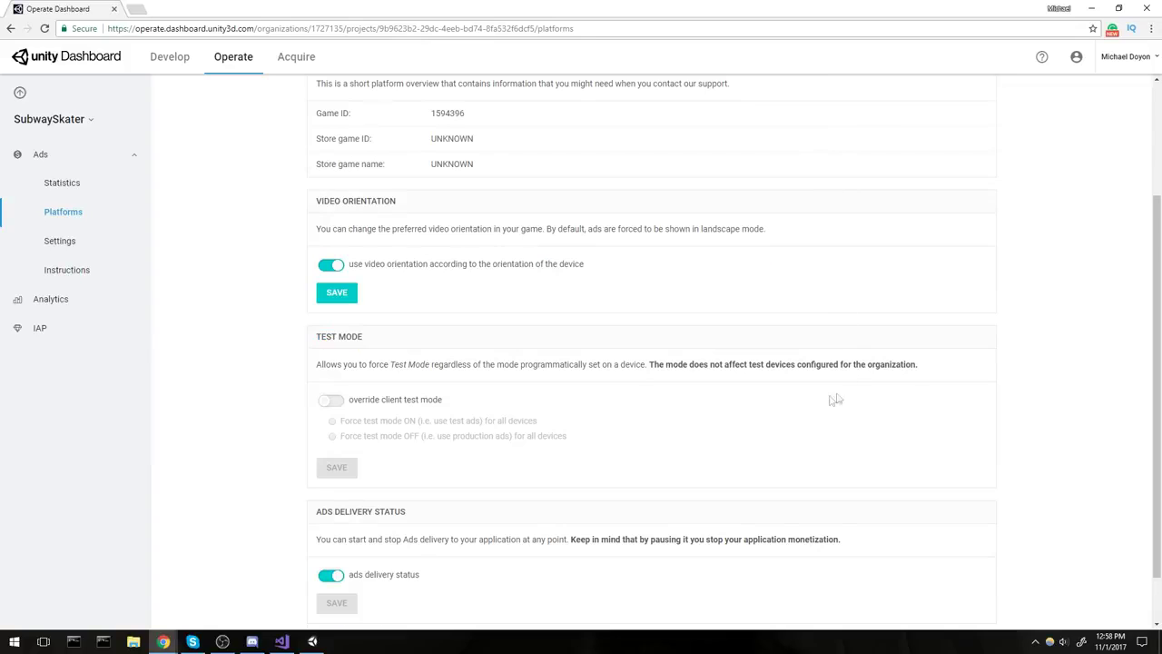
drag(321, 275, 363, 275)
drag(313, 451, 468, 453)
click(511, 457)
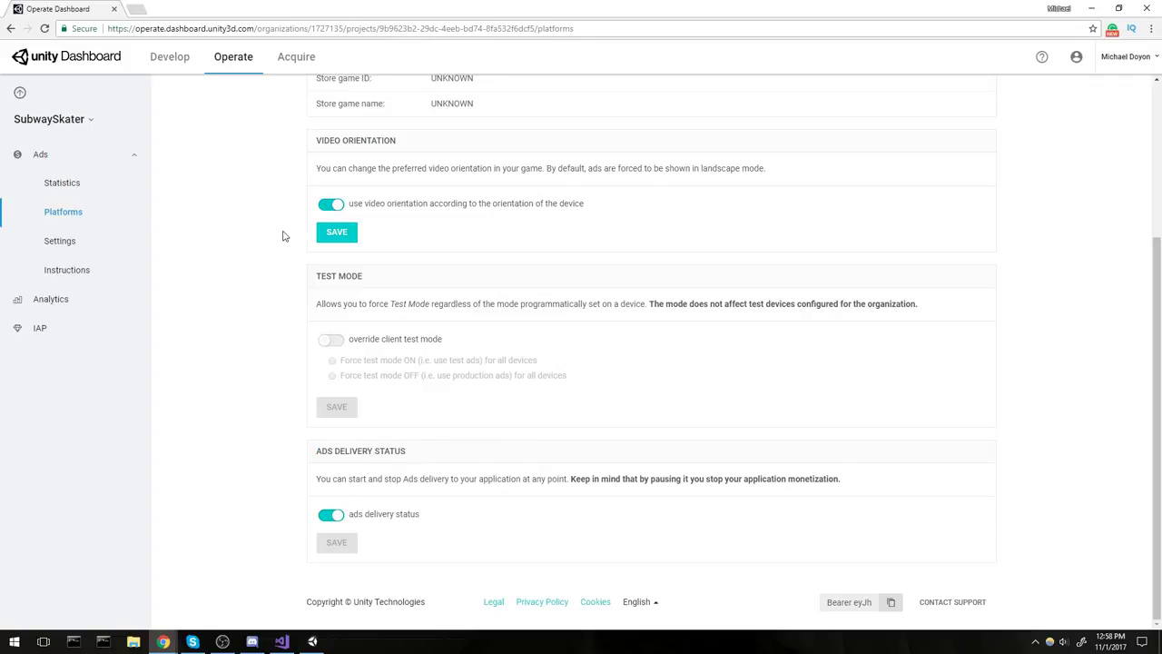
scroll(282, 236, up, 1)
click(335, 292)
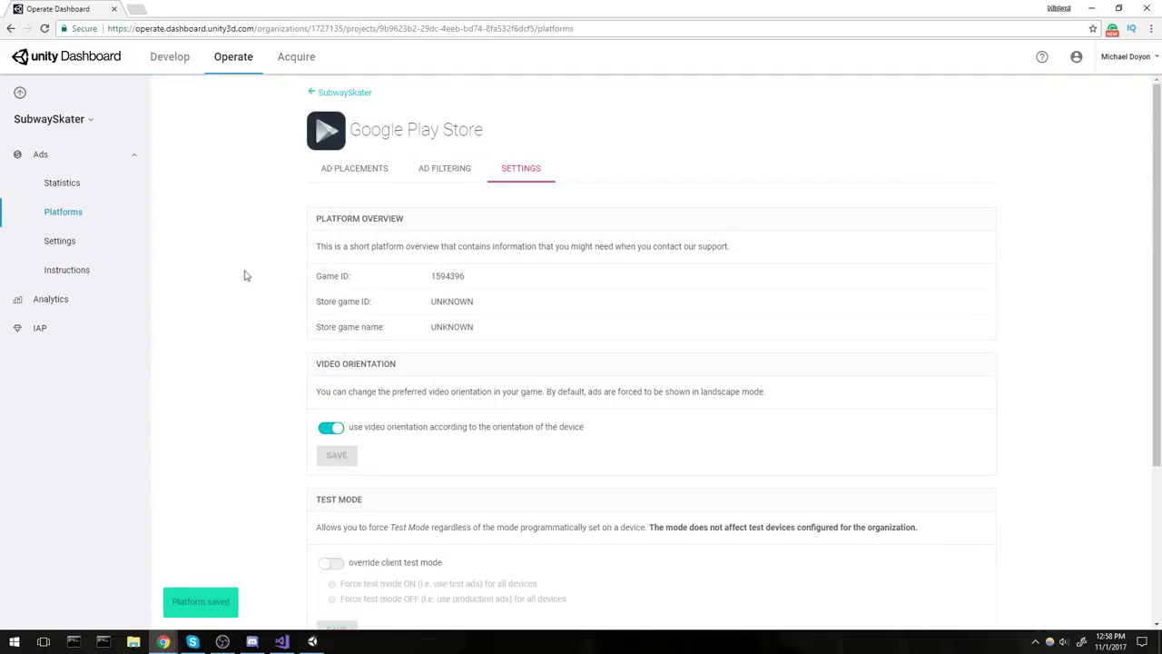
scroll(245, 274, down, 3)
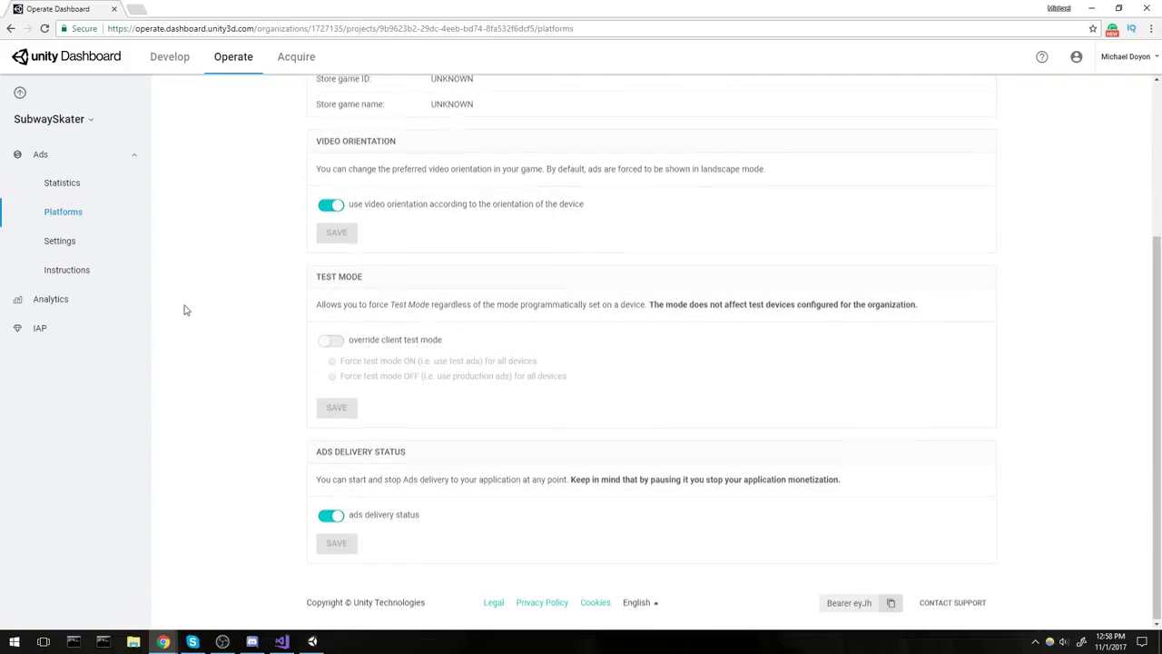
scroll(190, 308, up, 3)
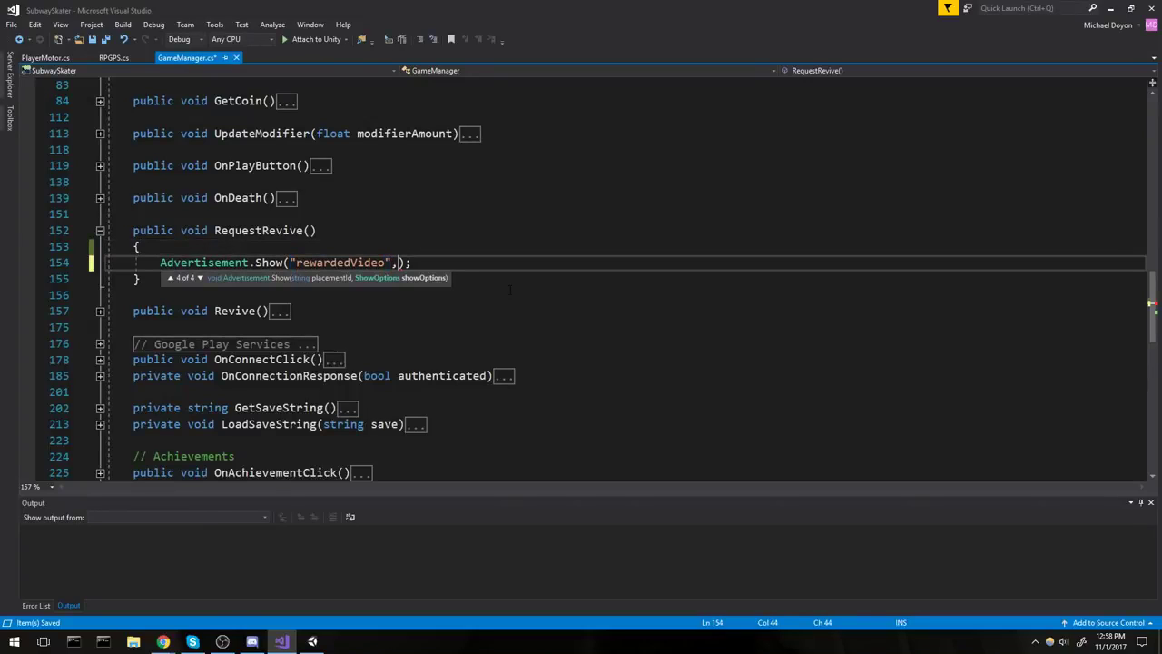
Add ShowOptions so = new ShowOptions(); and so.resultCallback = HandleShowResult; above the Show call.
click(446, 242)
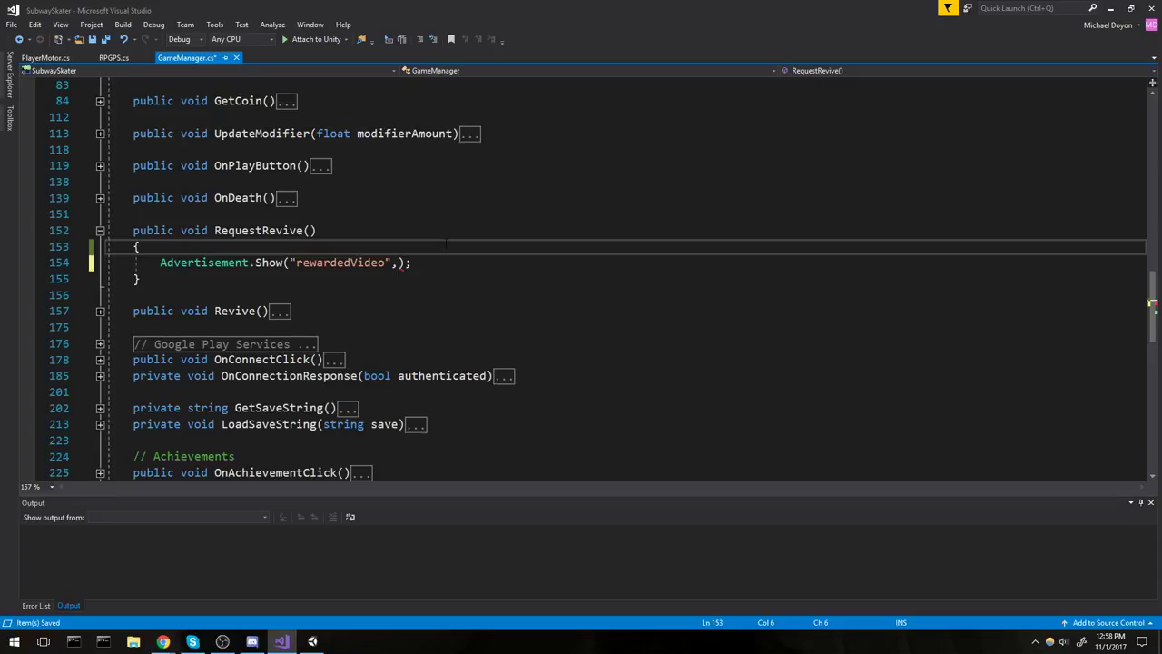
key(Return)
key(Return)
key(Up)
text(Show)
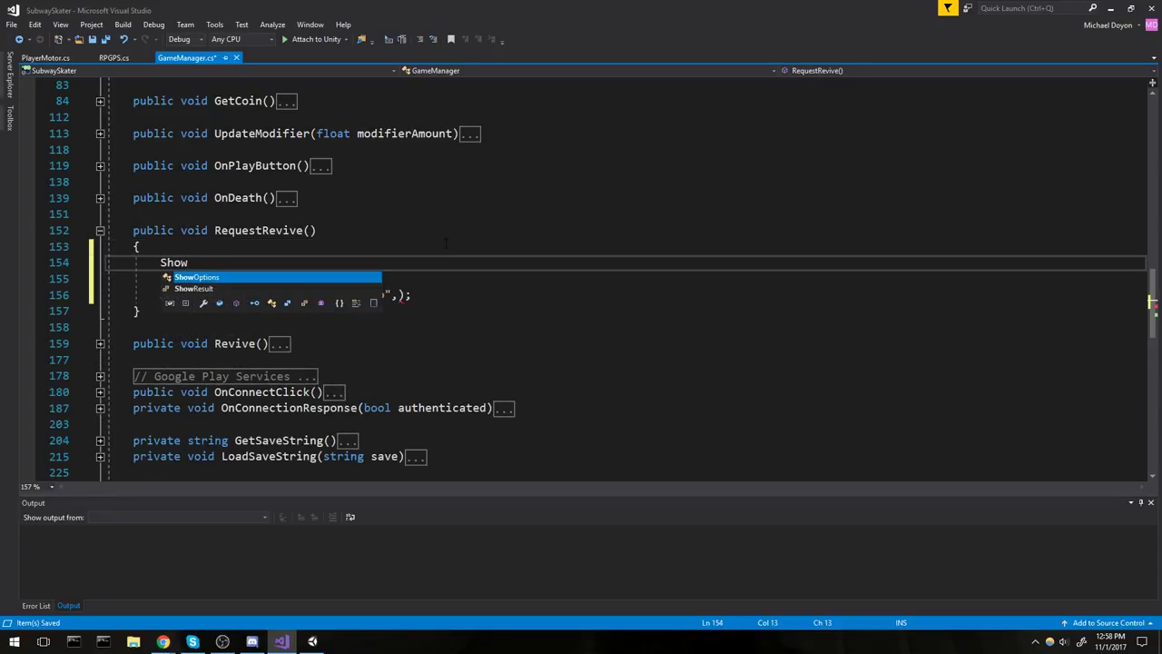
text(Options so )
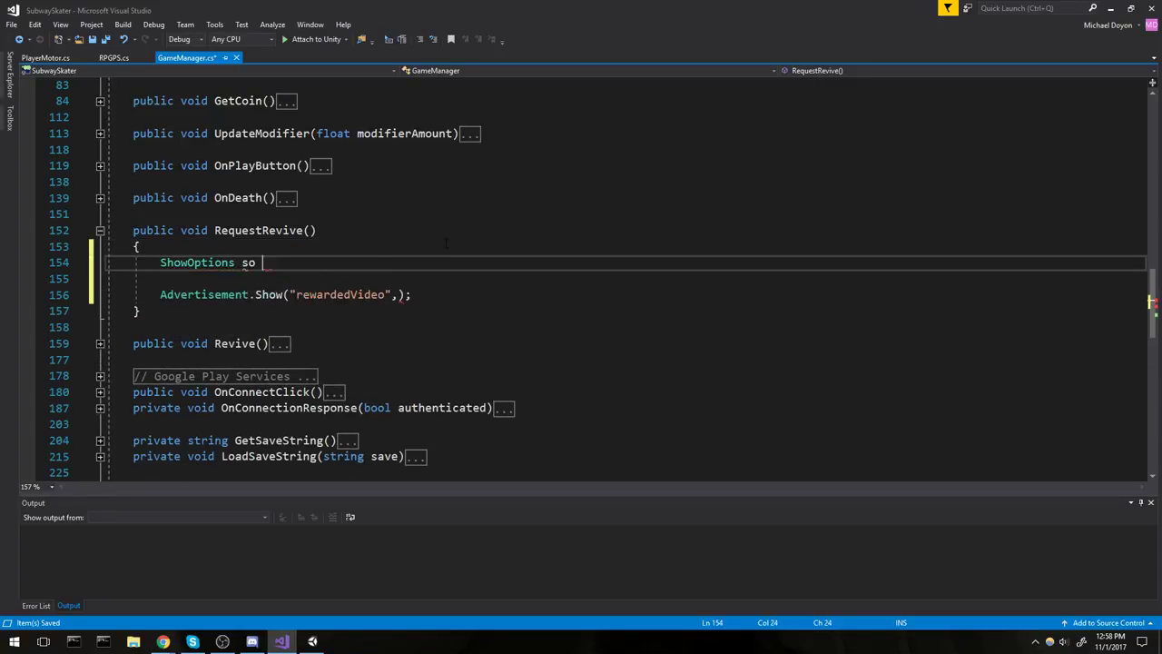
text(= new)
key(Tab)
text(( )
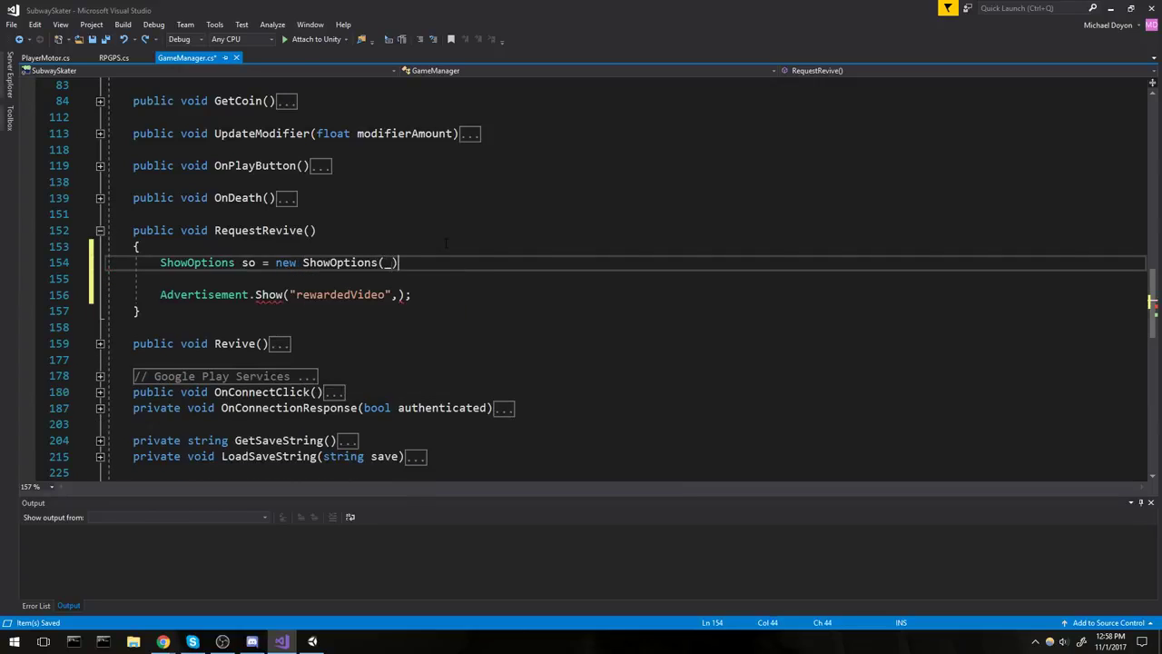
text())
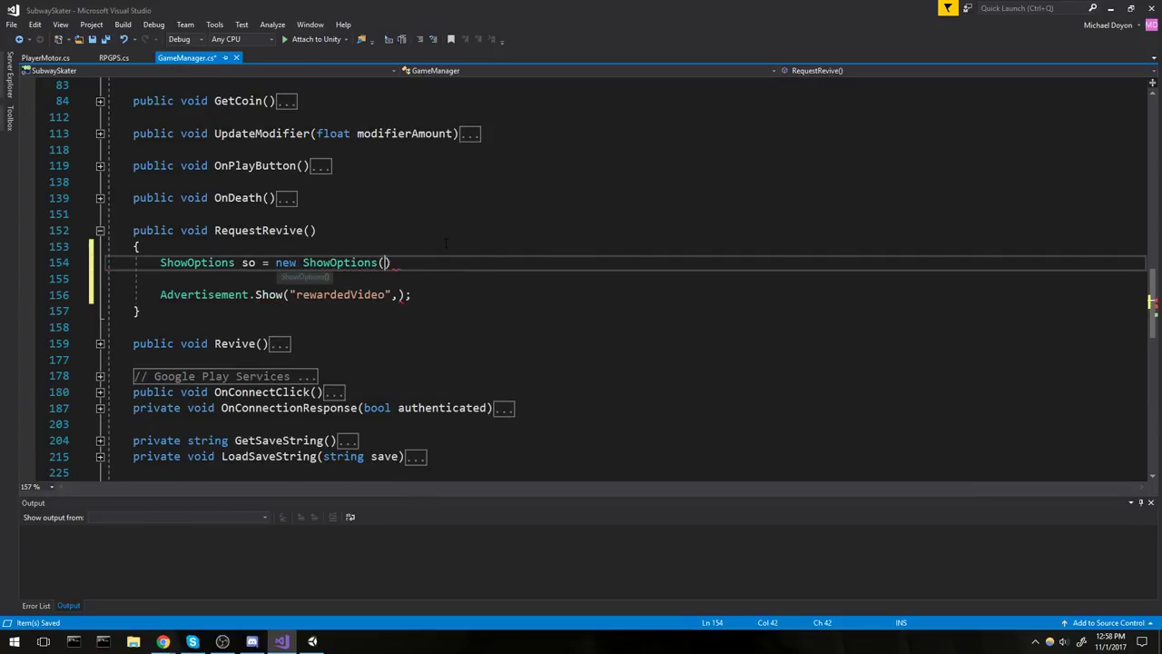
text(;)
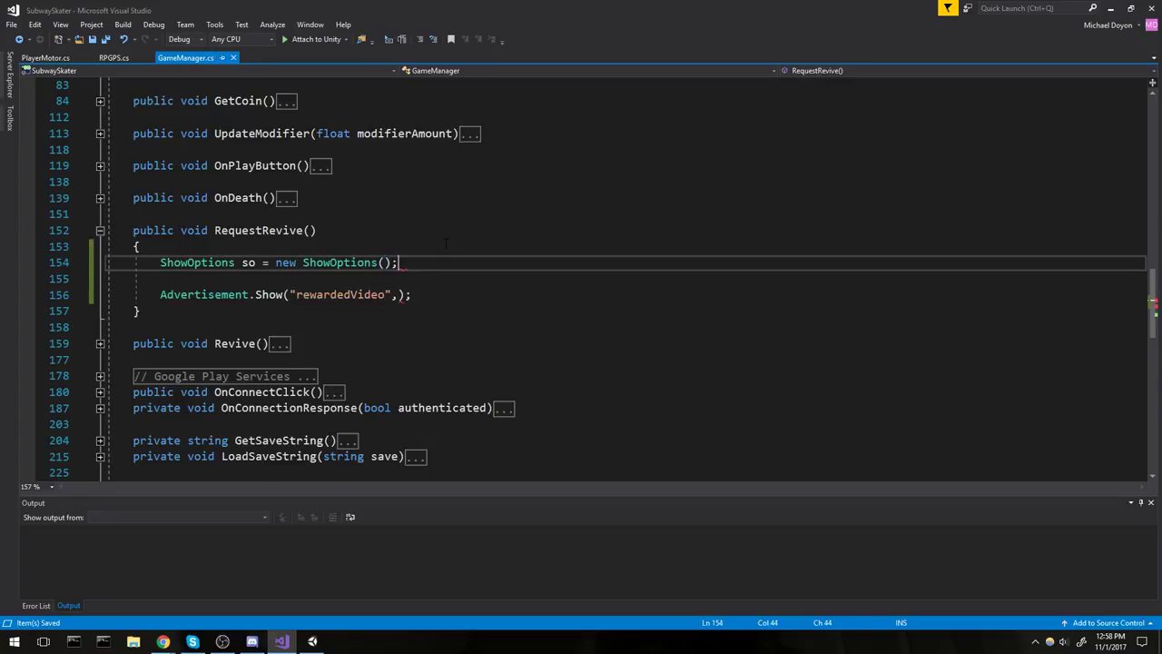
key(Return)
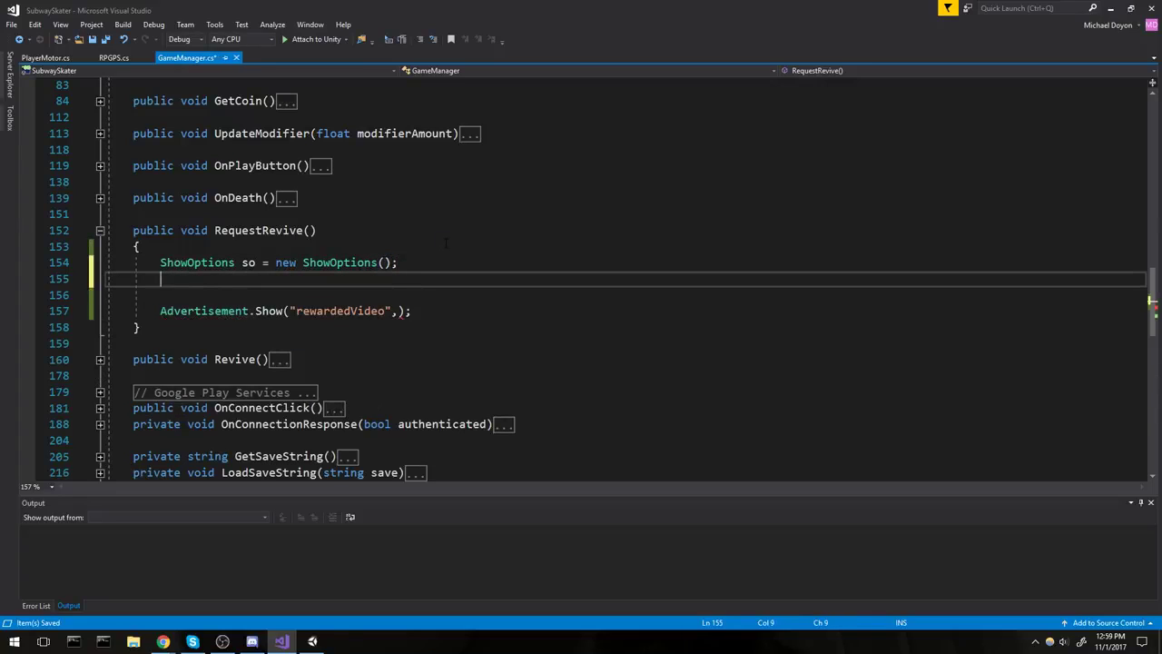
text(so.resu)
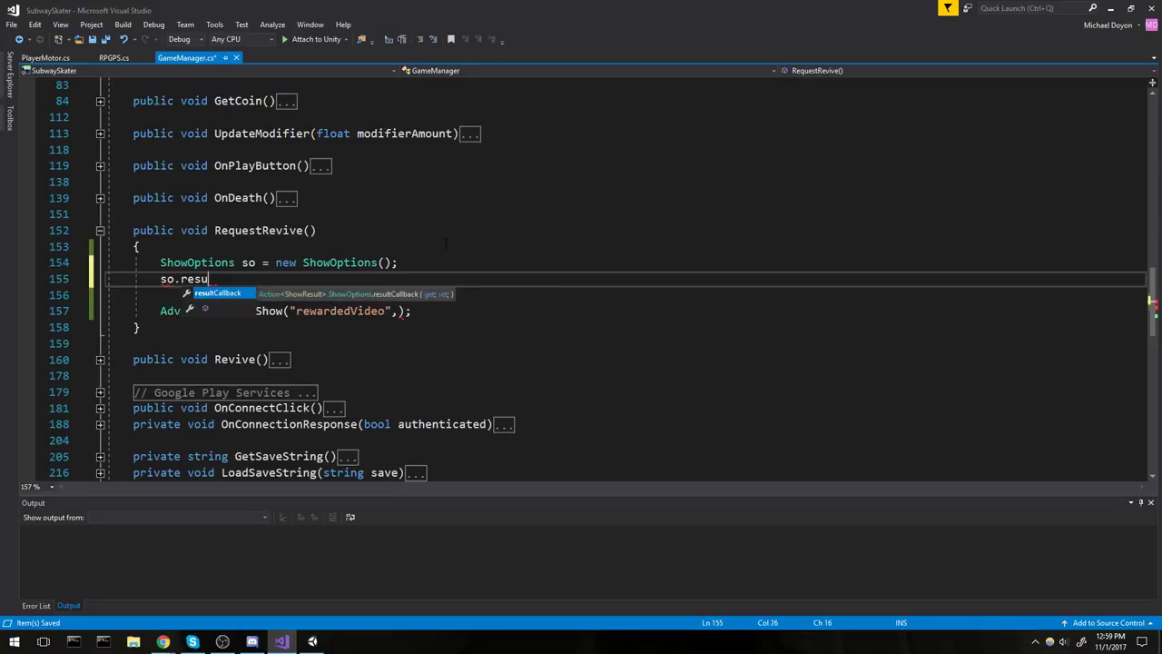
text(ltCallback = )
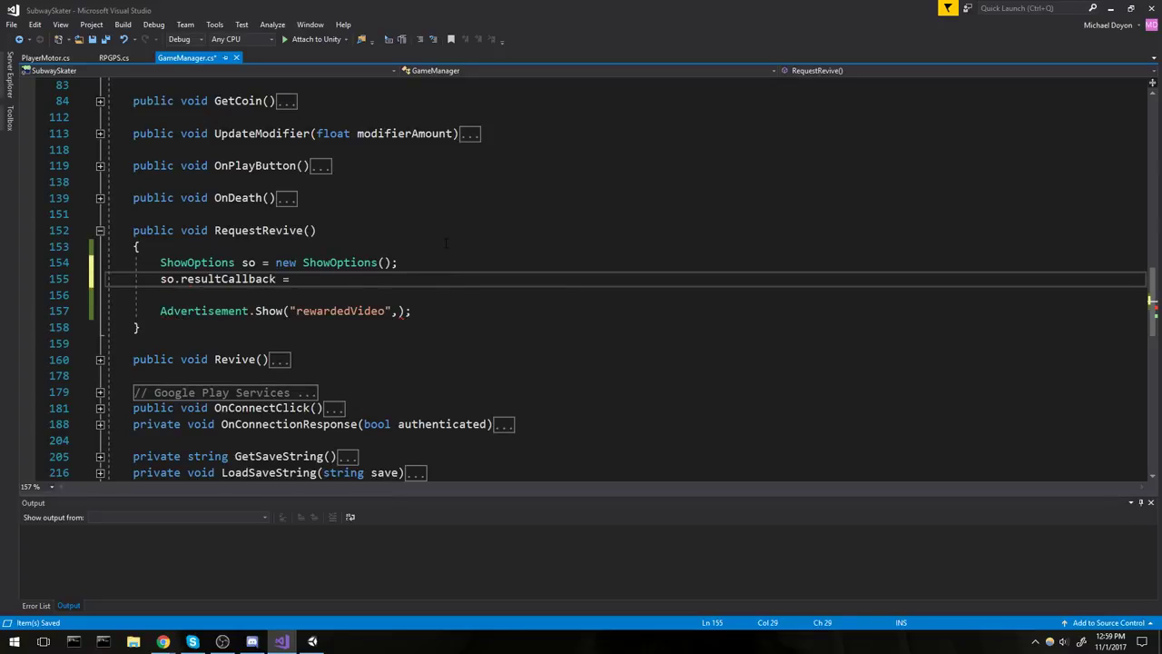
text(HandleS)
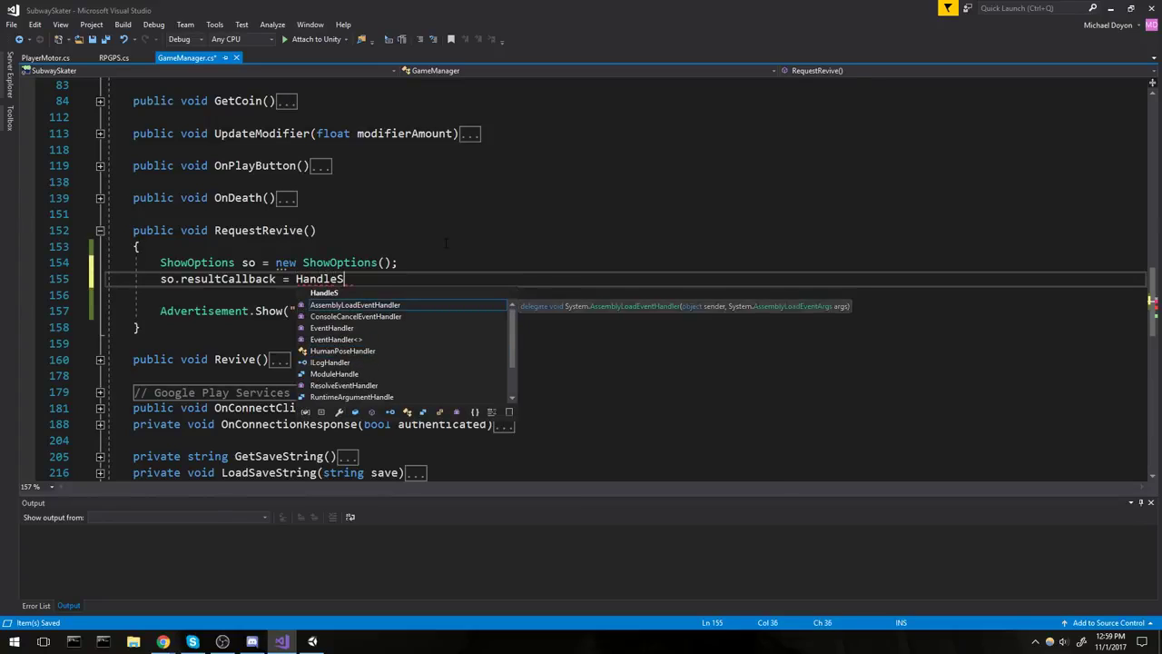
text(howResult;)
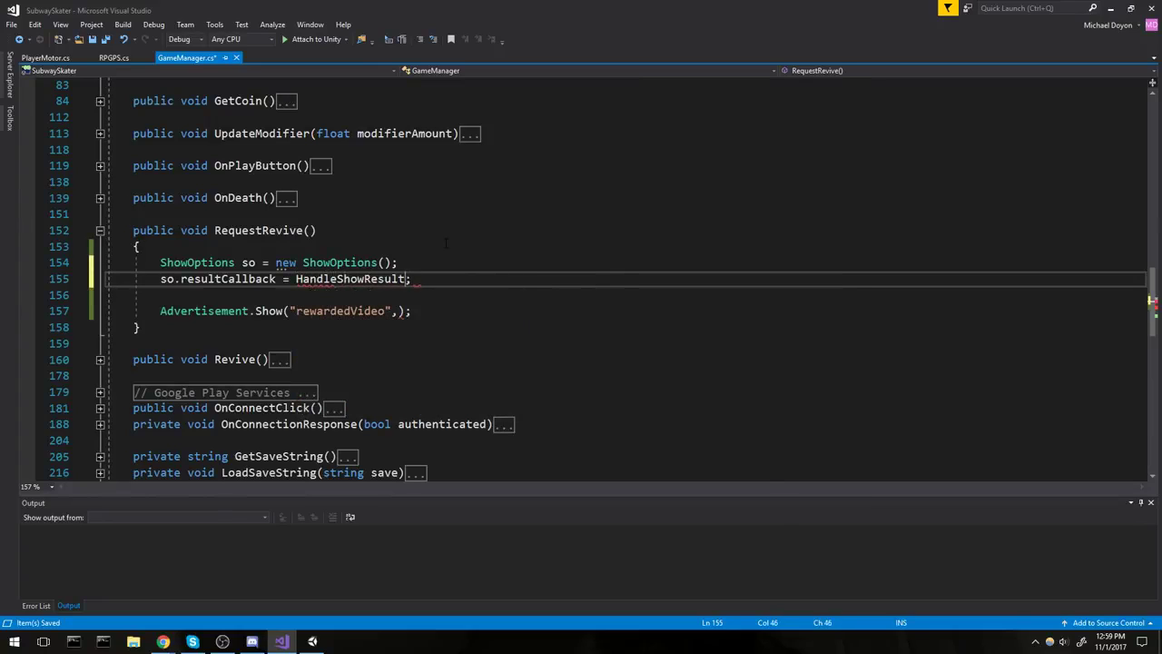
Generate the missing HandleShowResult(ShowResult obj) method with Quick Actions.
key(ctrl+Left)
key(ctrl+Left)
key(ctrl+period)
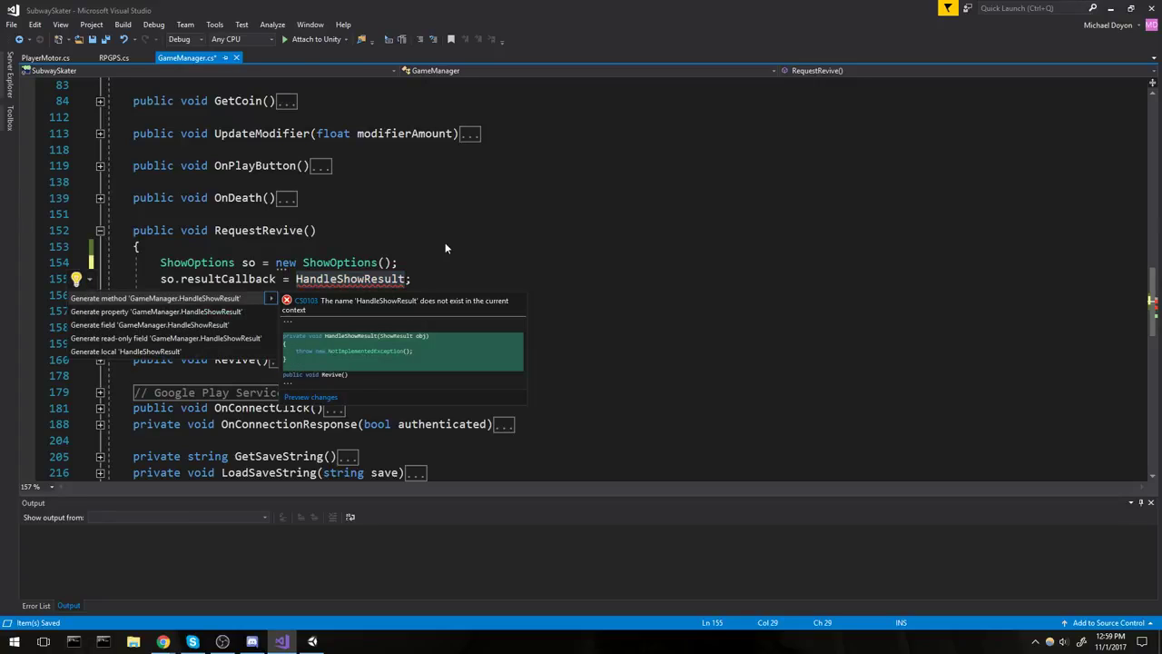
key(Return)
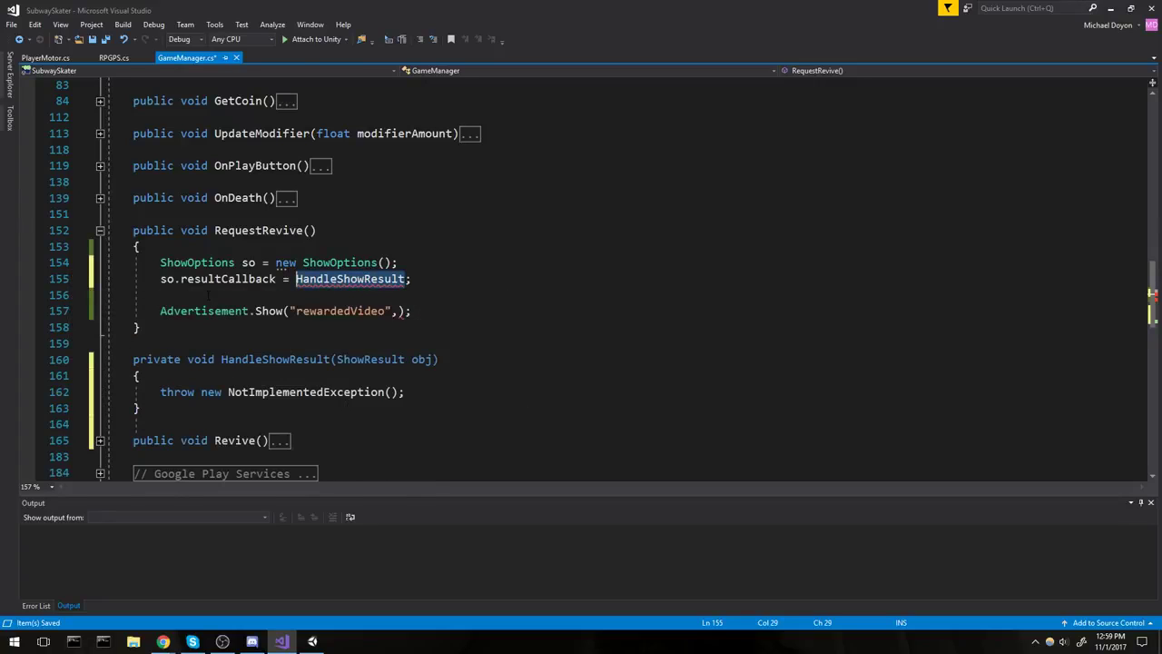
scroll(216, 300, down, 1)
key(Down)
key(Down)
key(Down)
key(Down)
key(Down)
key(Down)
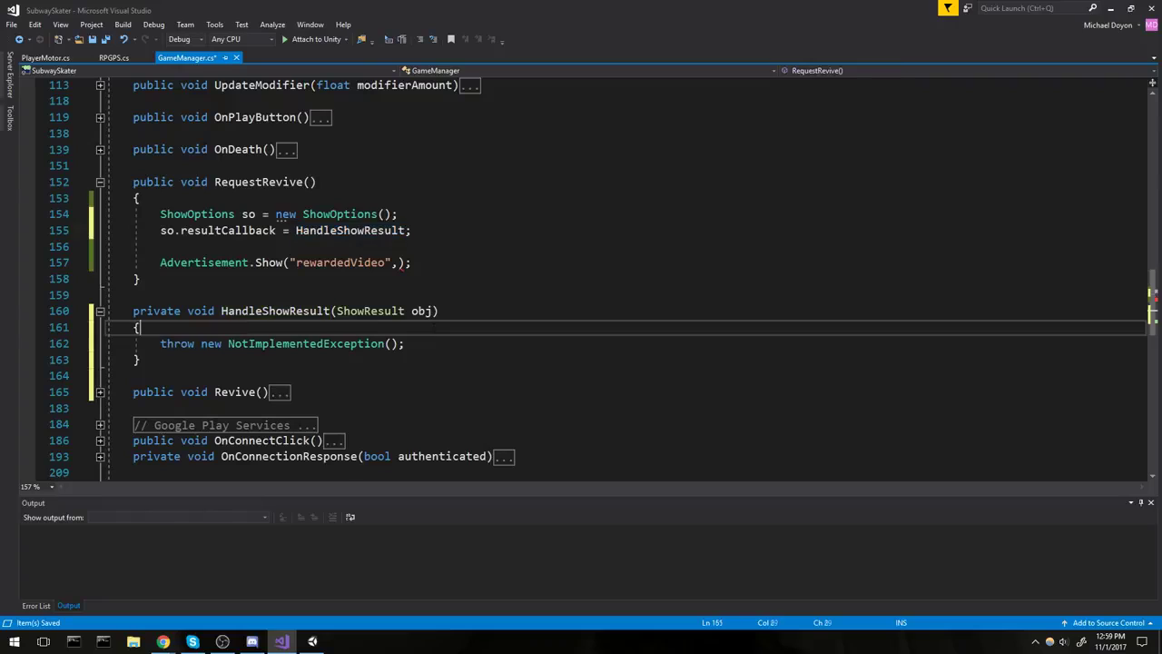
key(Up)
key(End)
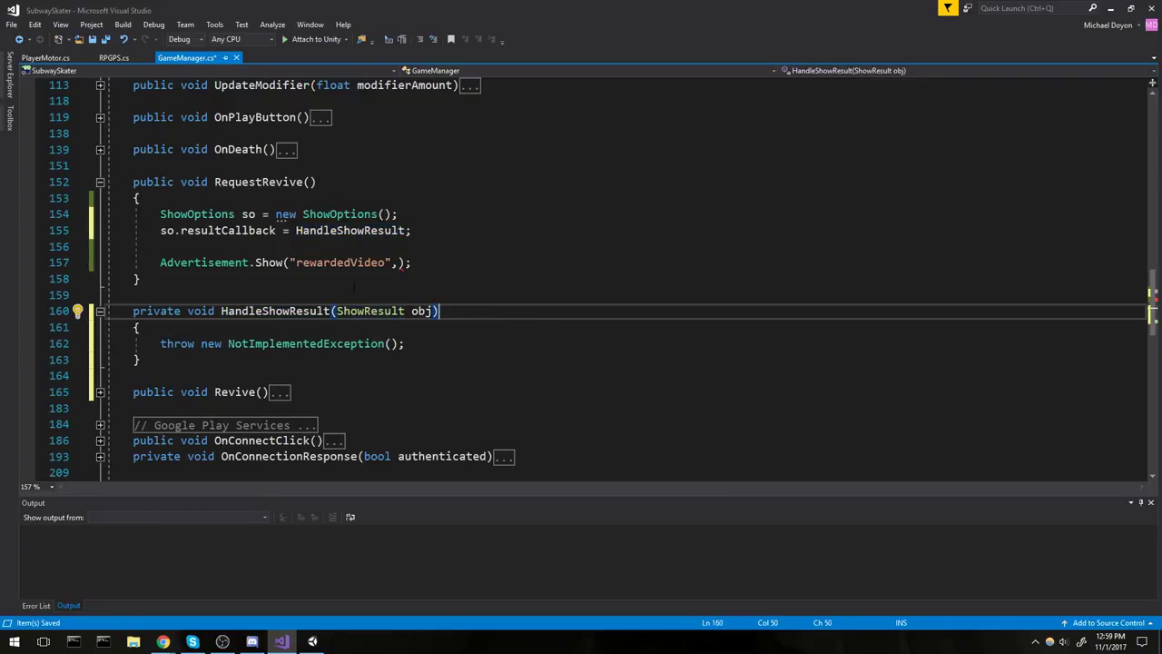
Complete the call as Advertisement.Show("rewardedVideo", so) and select ShowOptions to look it up.
click(399, 262)
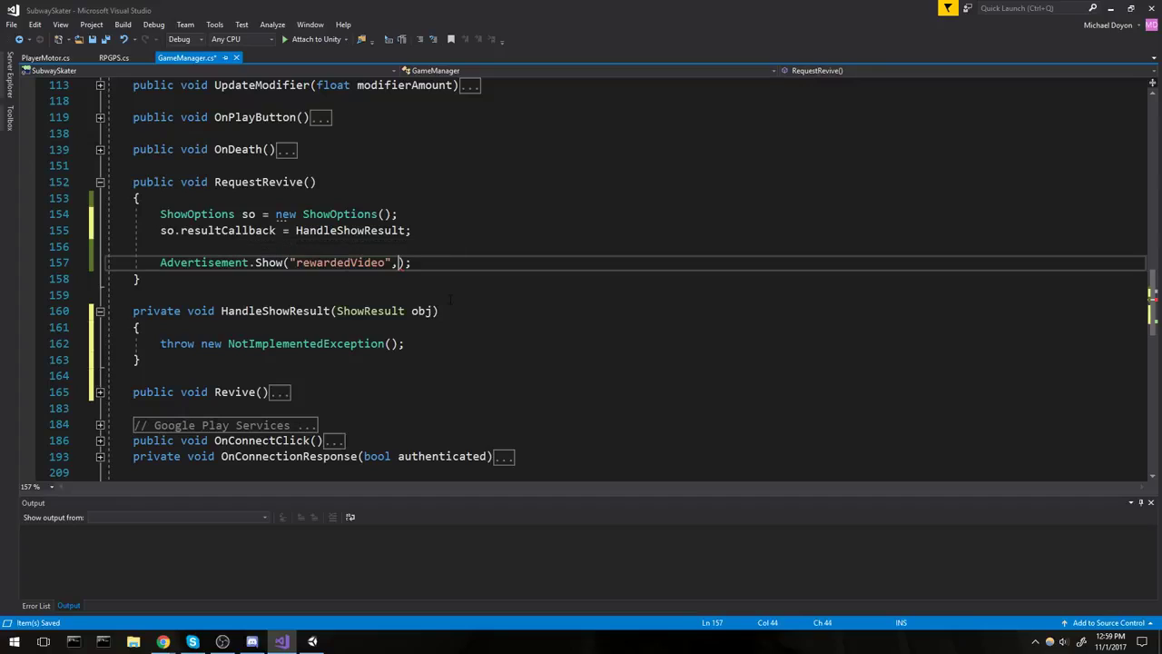
text(so))
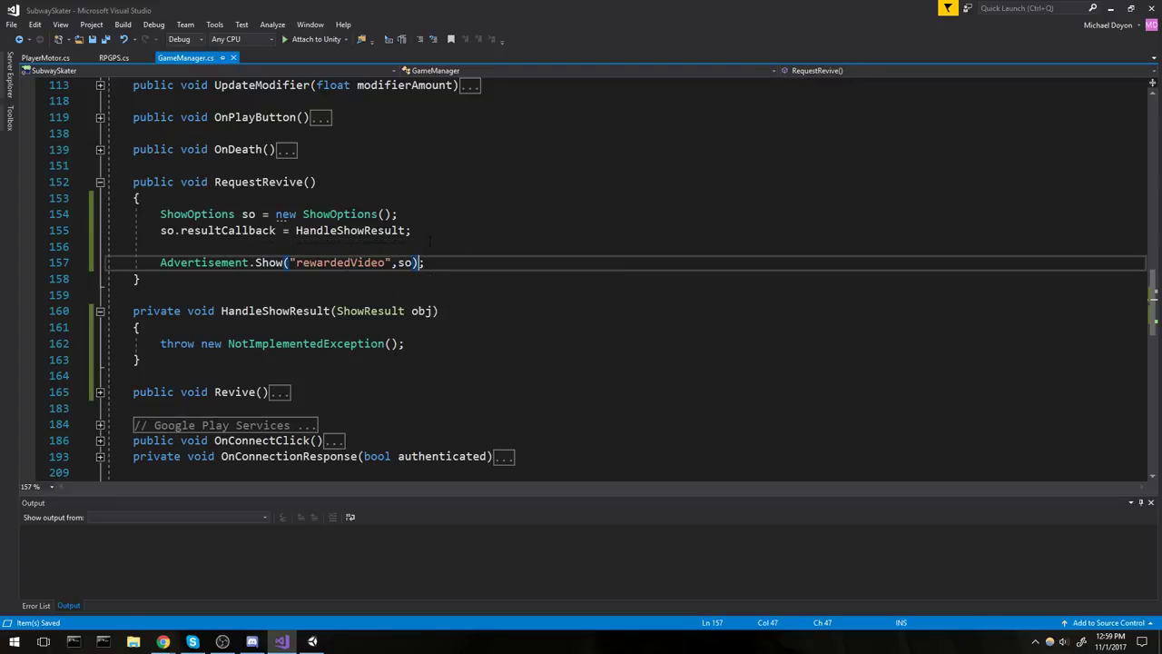
double_click(339, 214)
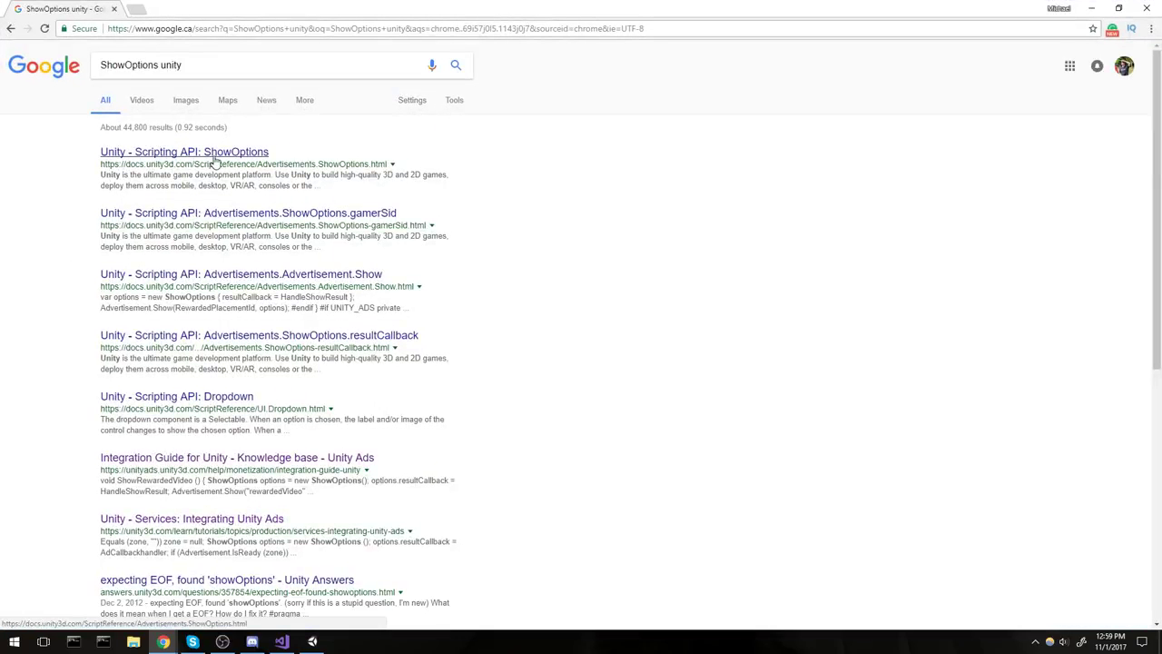
click(220, 159)
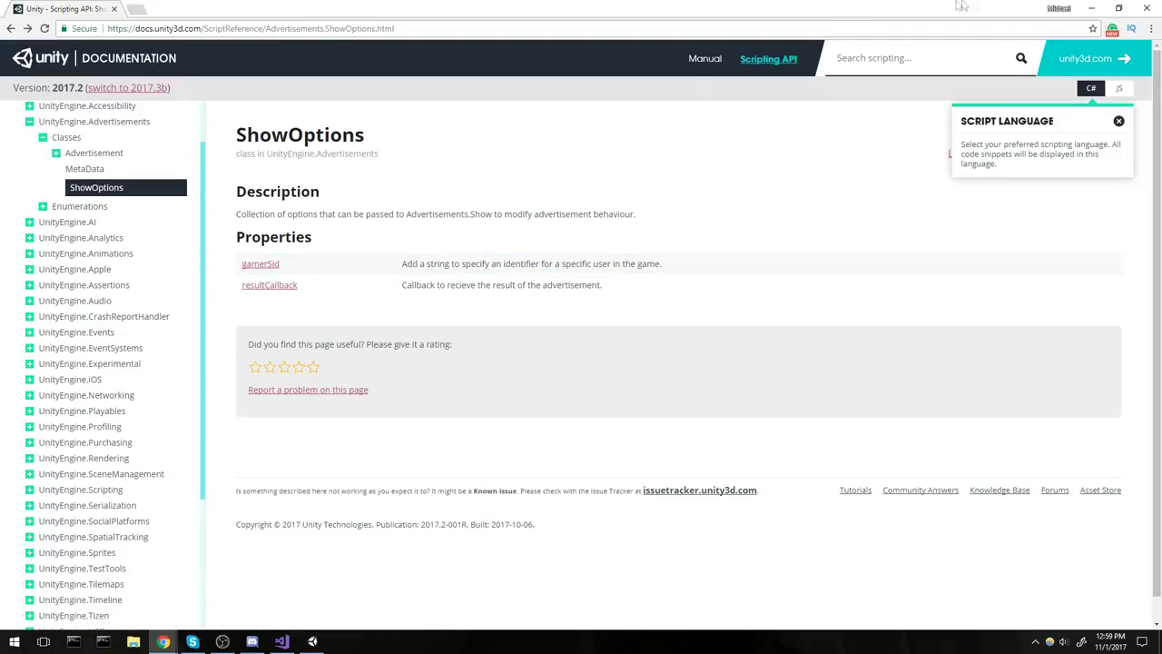
click(1091, 8)
click(437, 310)
click(368, 194)
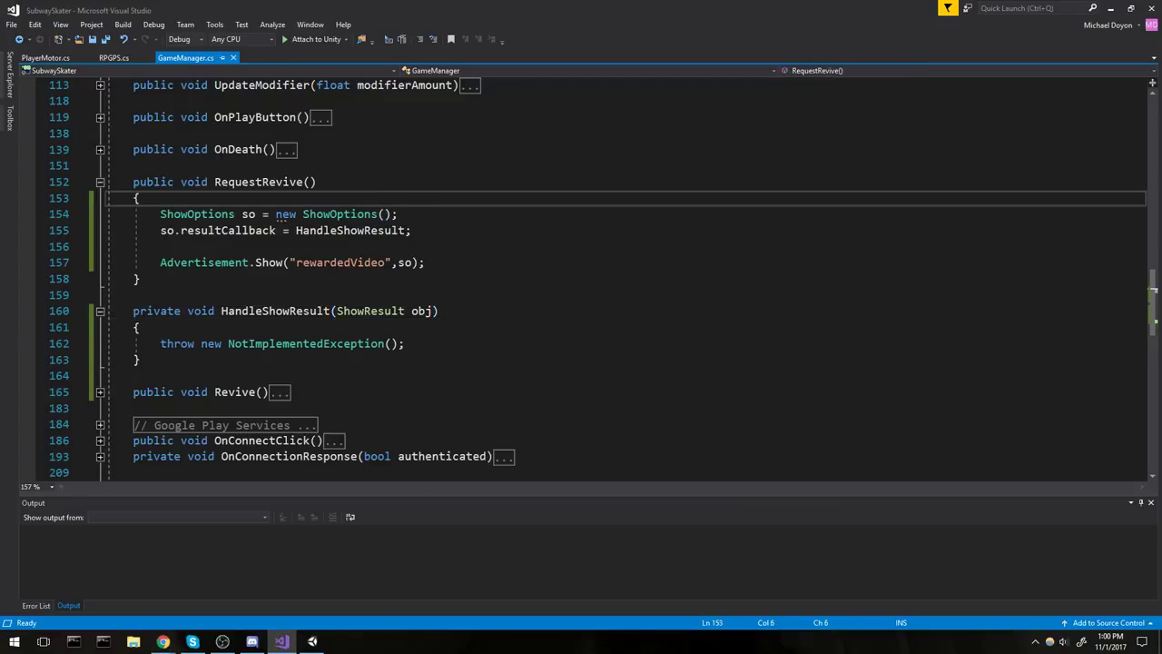
Replace the NotImplementedException line with switch (obj) { case ShowResult.
scroll(381, 234, down, 1)
drag(427, 294, 160, 295)
text(switch)
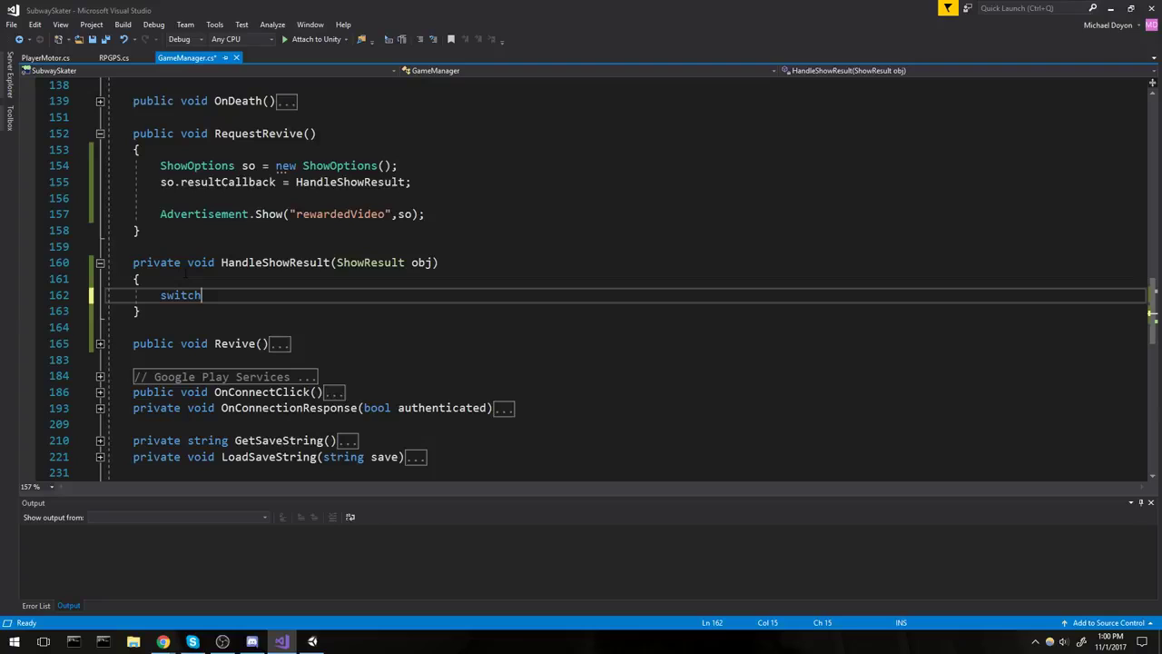
text((obj)
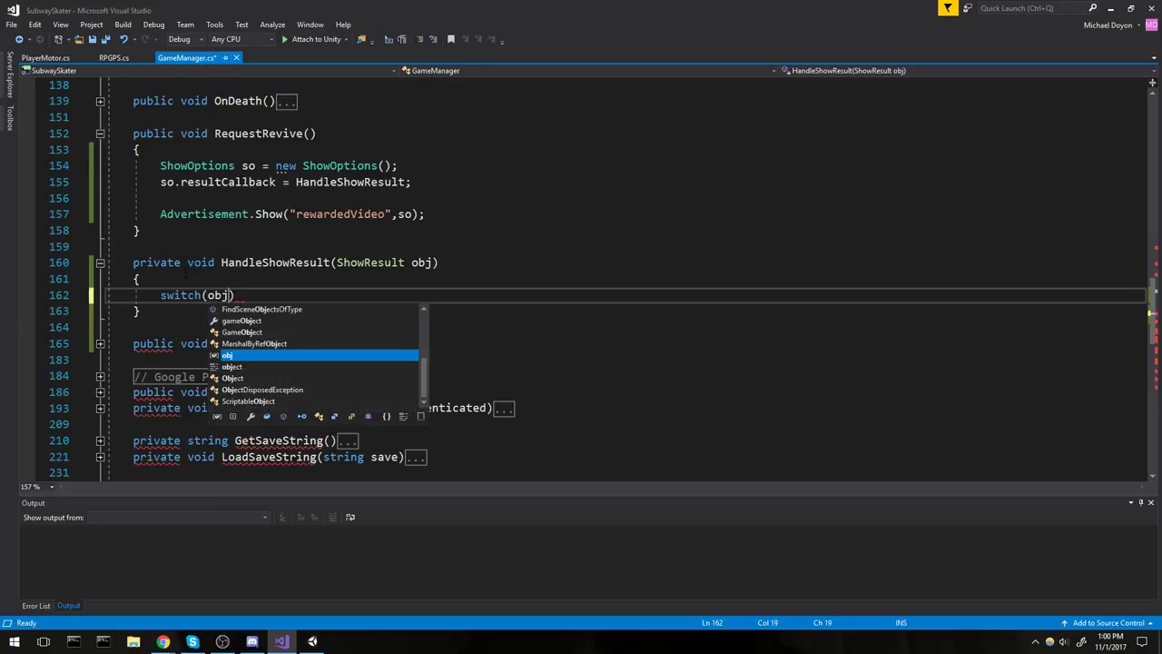
key(Escape)
key(Right)
key(Return)
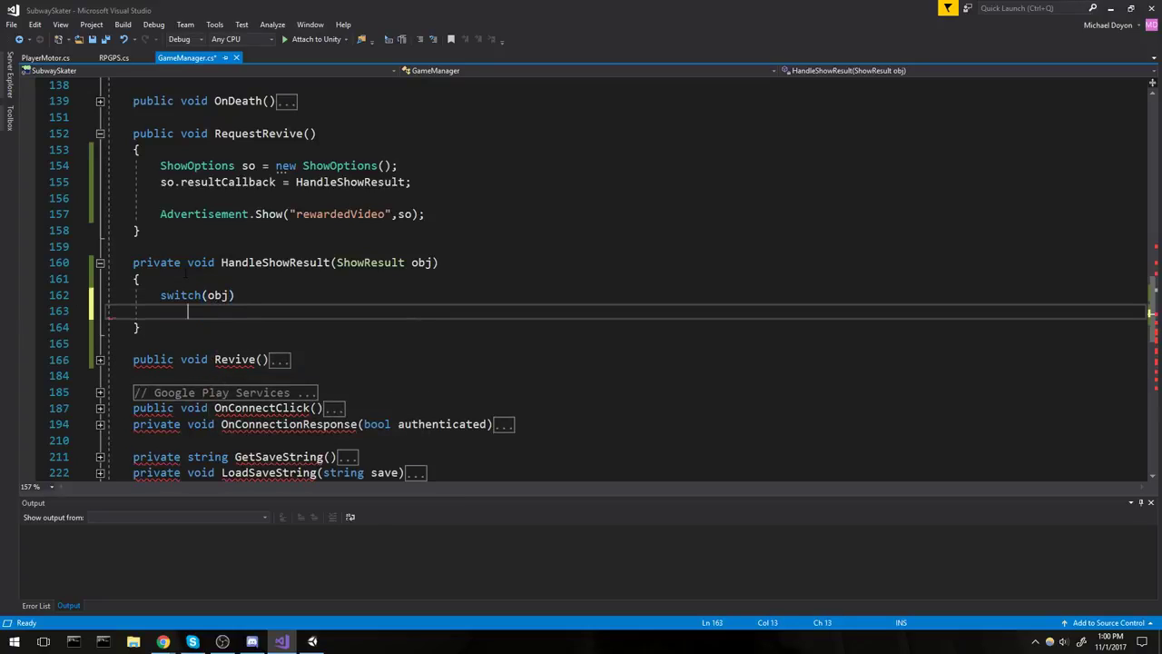
text({)
key(Return)
text(case )
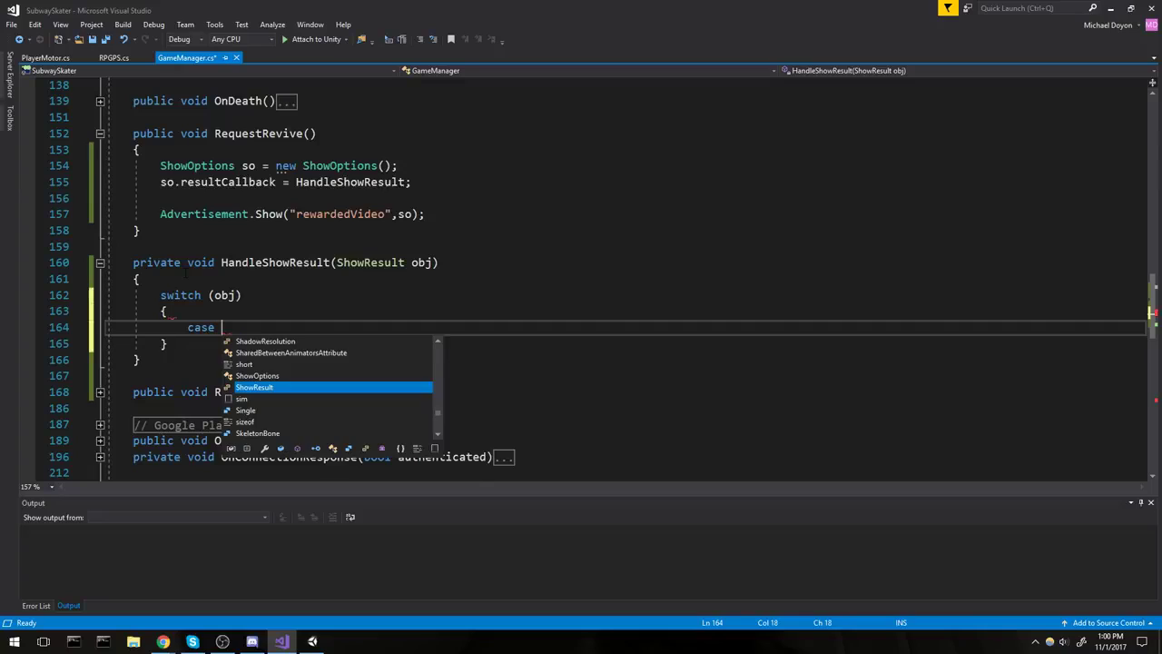
text(ShowResult.)
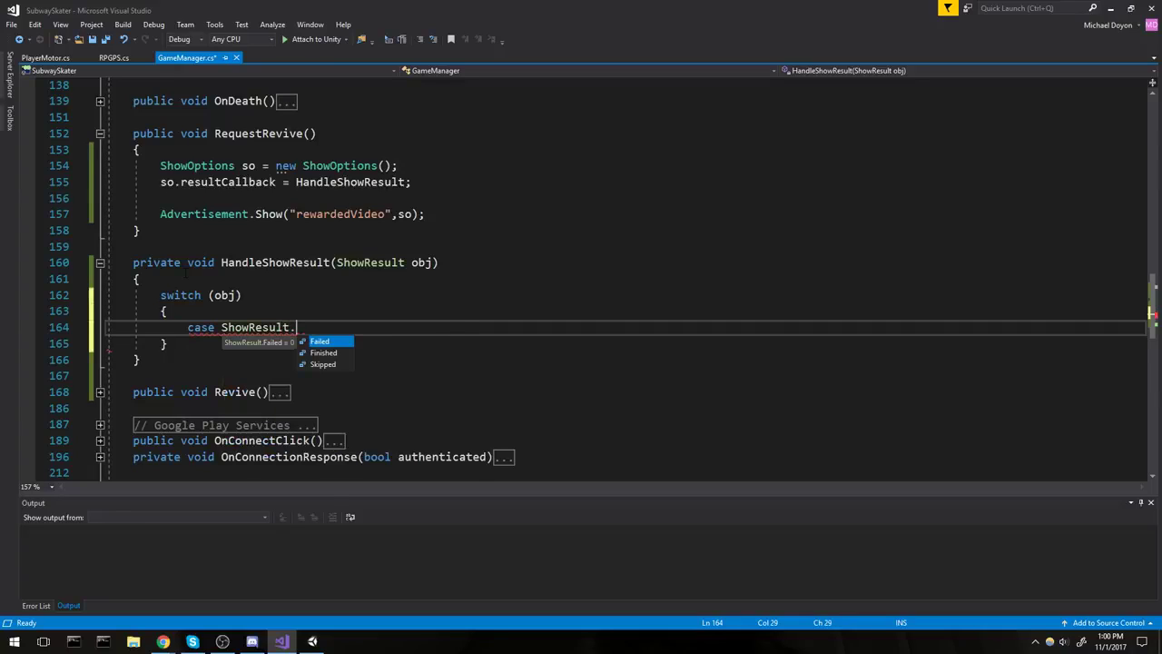
Browse the ShowResult values Failed, Finished and Skipped in the IntelliSense list.
key(Down)
key(Down)
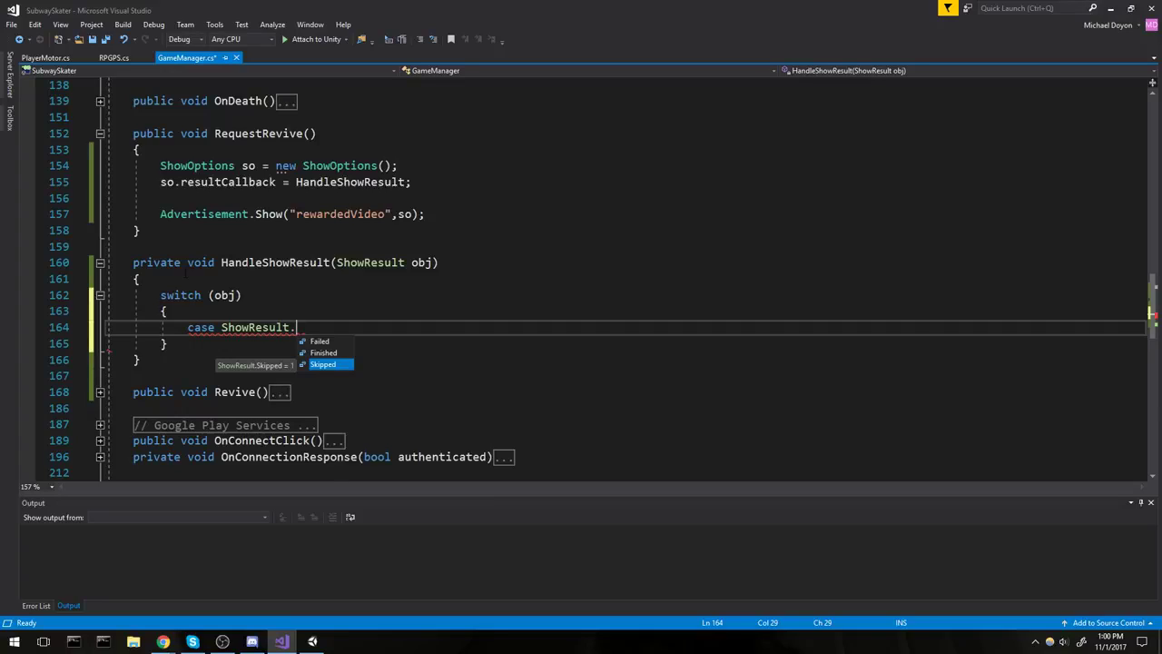
key(Up)
key(Up)
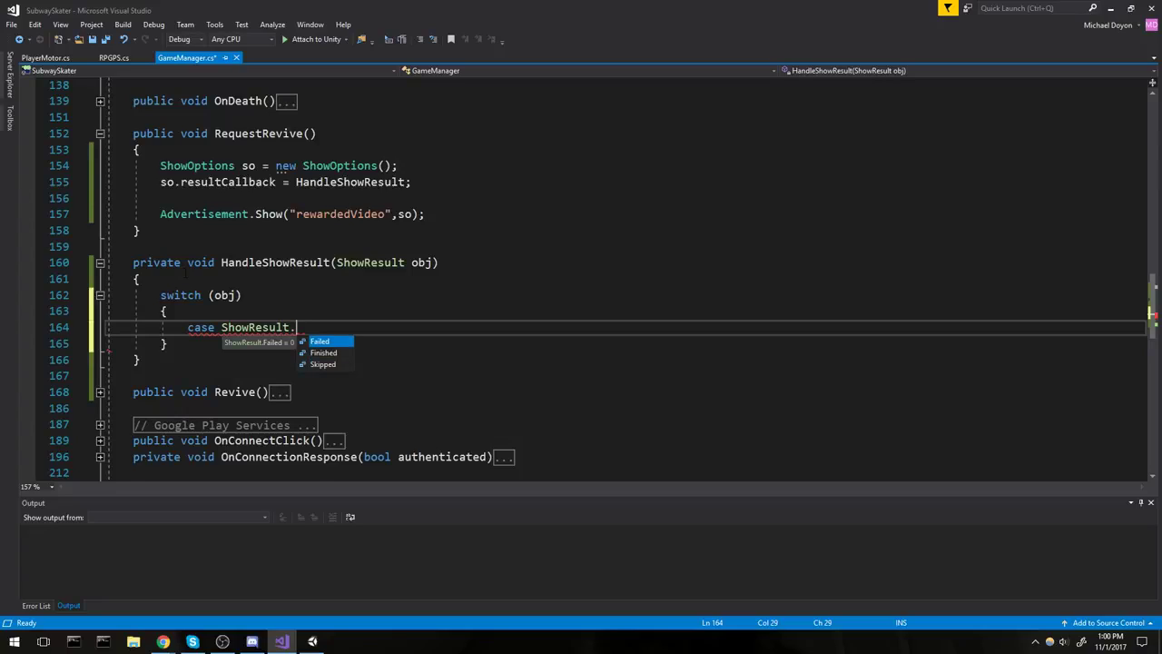
key(Down)
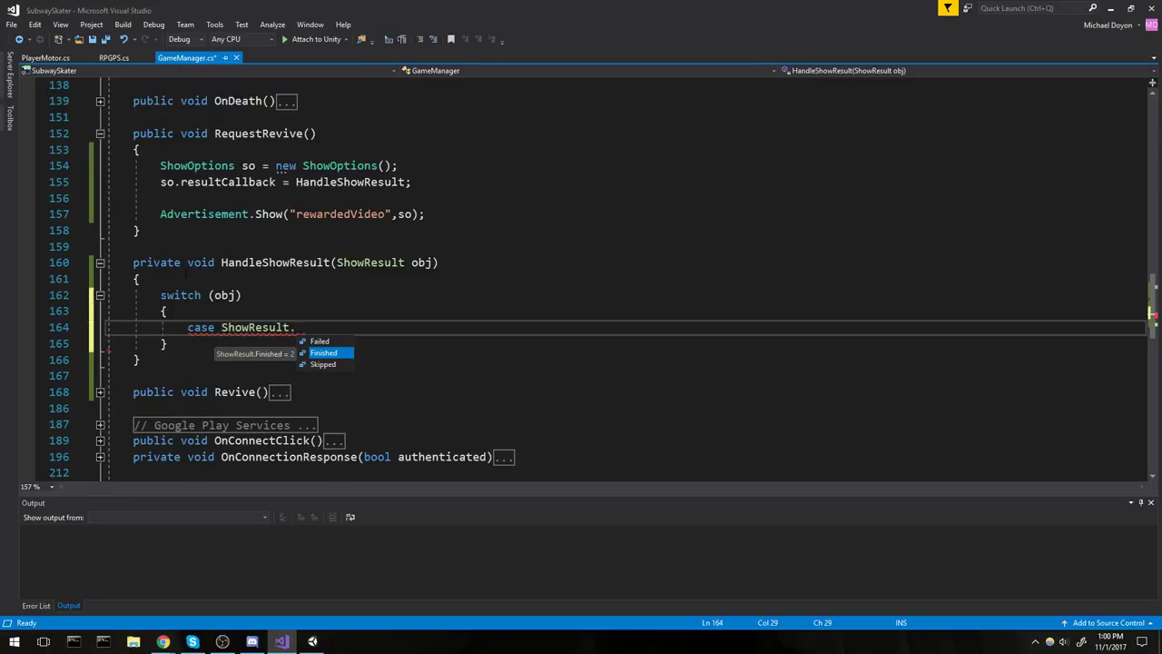
key(Down)
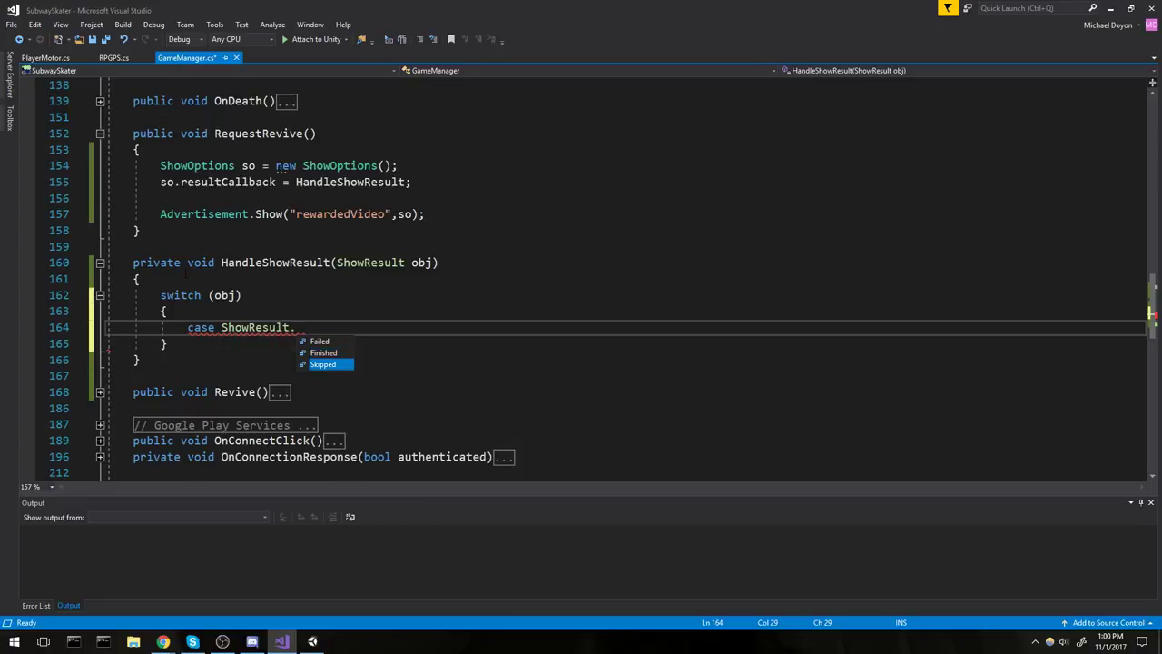
Expand the collapsed Revive() method to view its body.
click(299, 197)
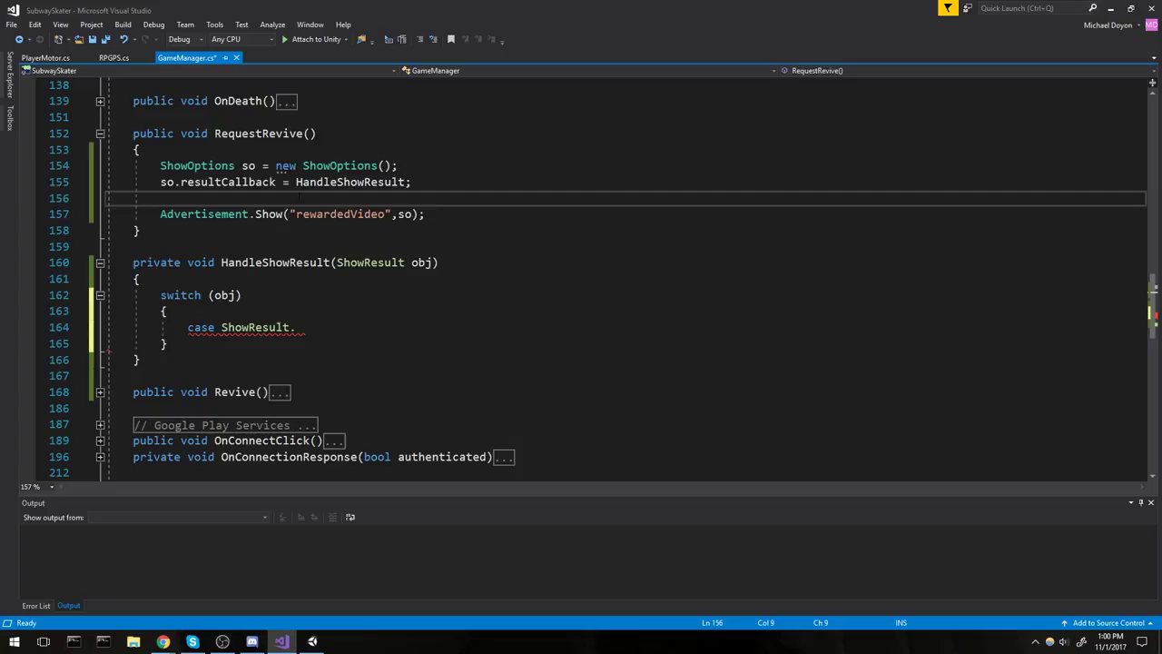
scroll(255, 331, down, 1)
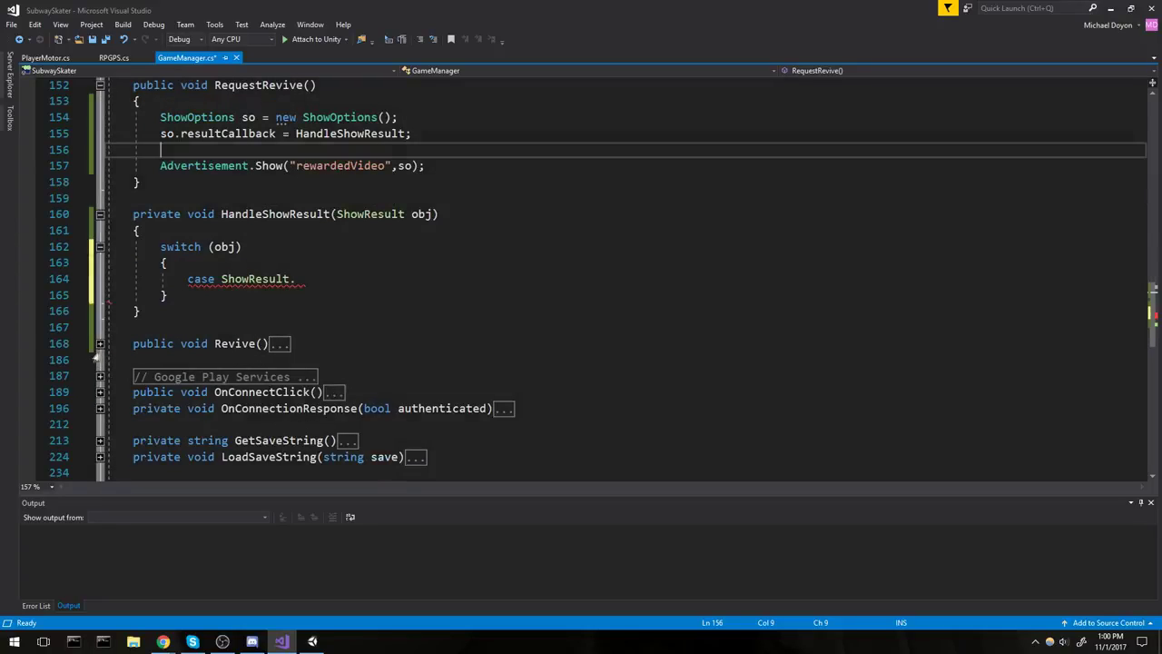
click(100, 343)
scroll(590, 282, up, 1)
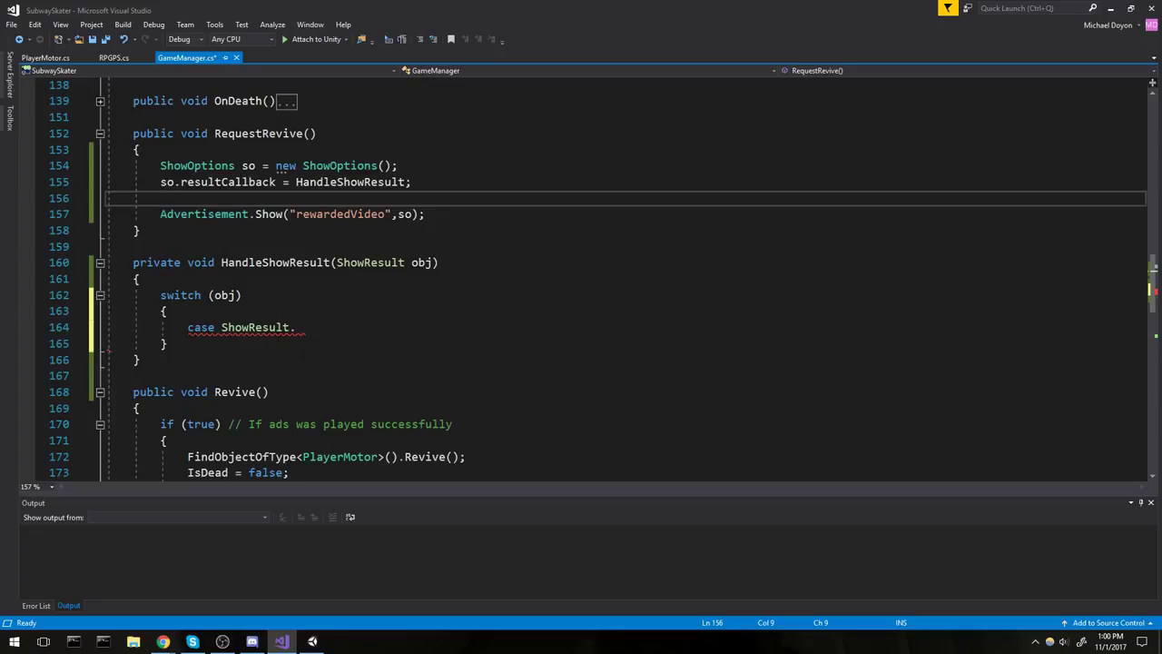
scroll(590, 281, down, 1)
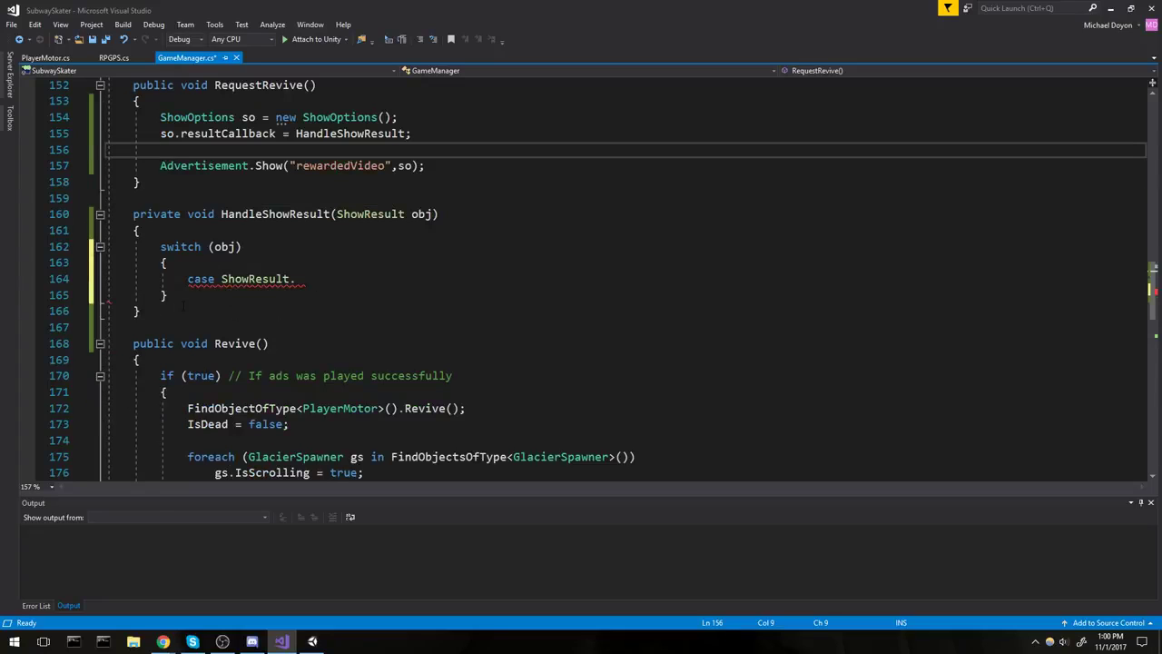
scroll(263, 286, up, 1)
double_click(234, 391)
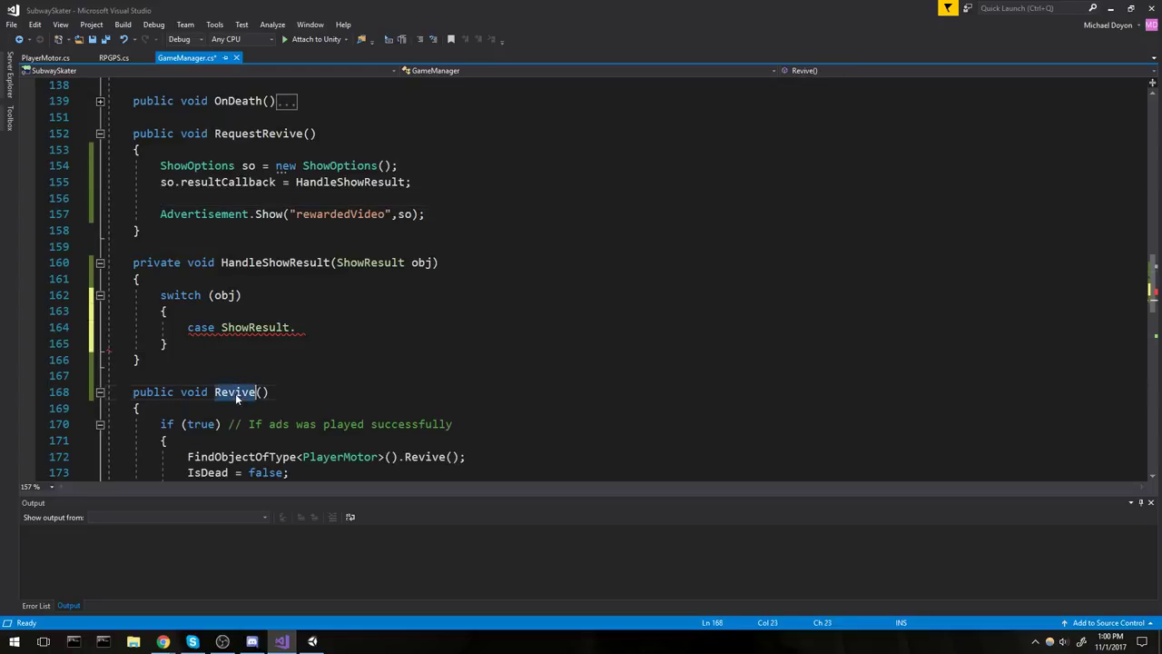
key(ctrl+c)
double_click(352, 182)
key(ctrl+v)
key(ctrl+s)
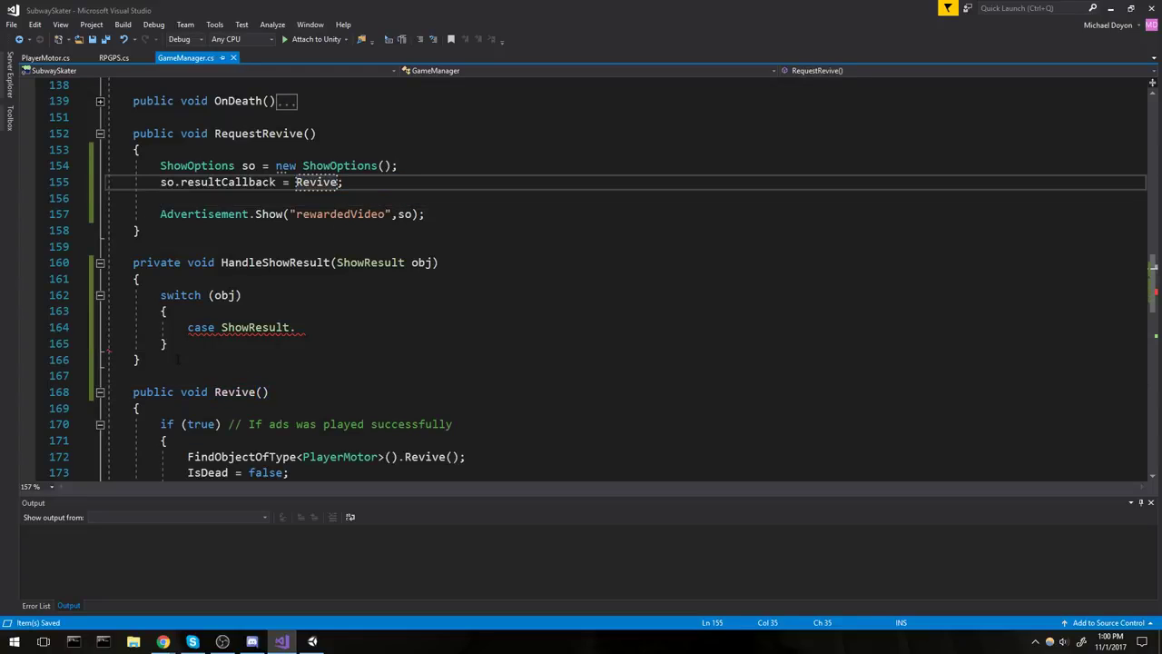
drag(178, 360, 83, 281)
key(BackSpace)
click(405, 263)
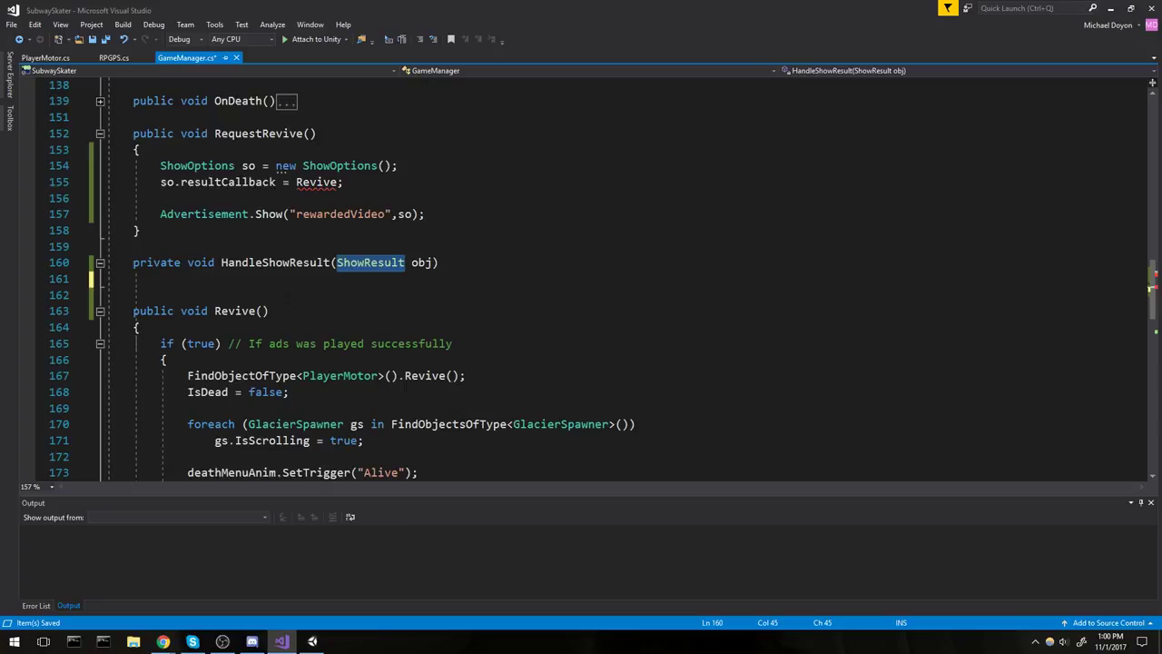
key(ctrl+c)
click(261, 311)
key(ctrl+v)
text(obj)
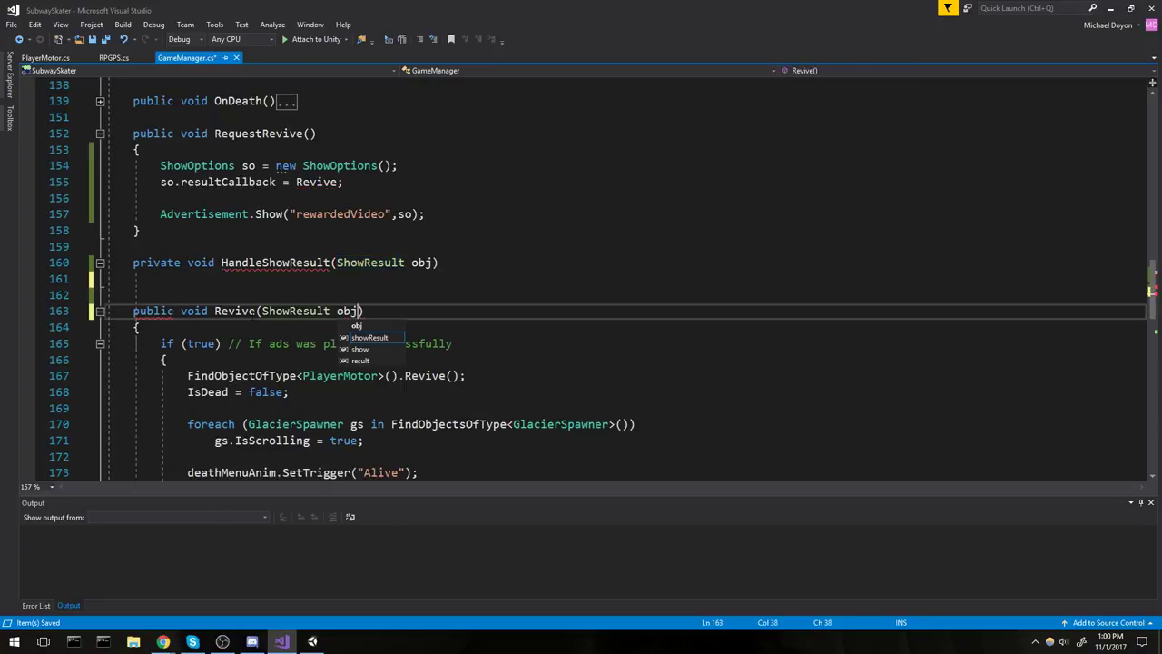
key(BackSpace)
key(BackSpace)
key(BackSpace)
text(sr)
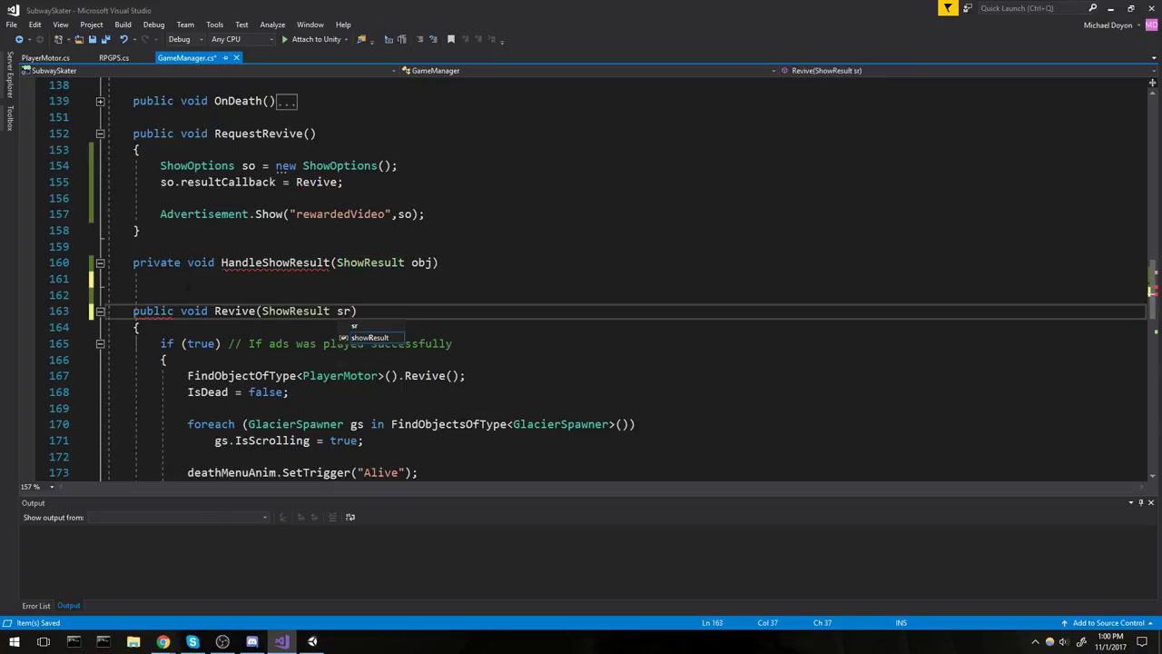
drag(136, 279, 134, 262)
key(BackSpace)
key(BackSpace)
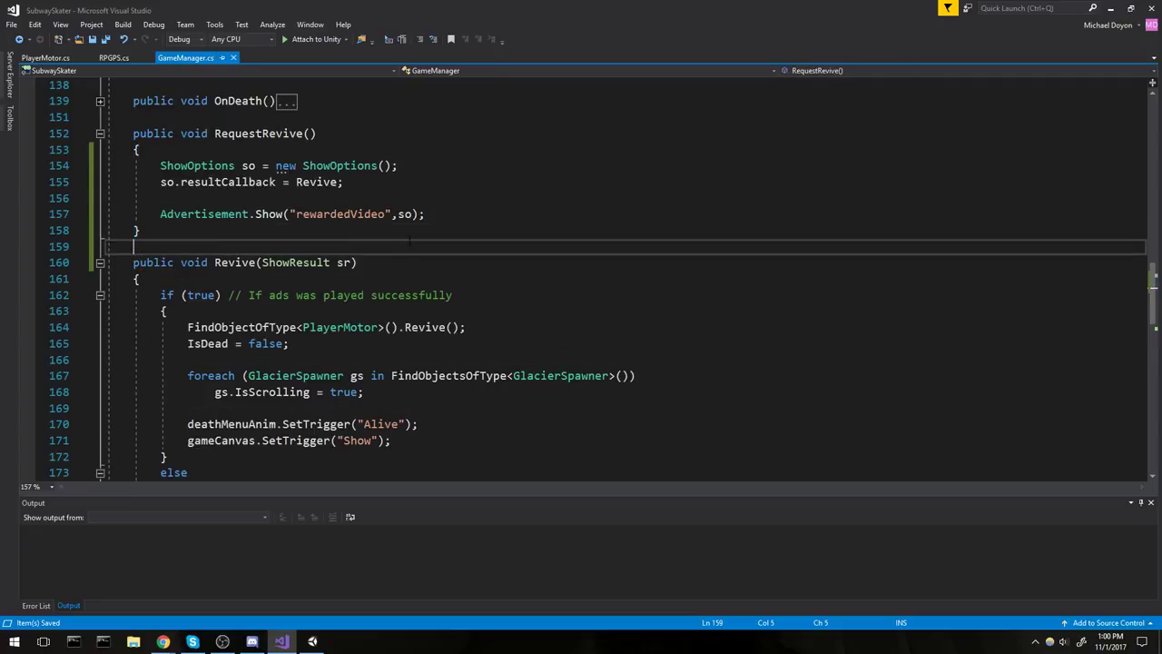
double_click(315, 182)
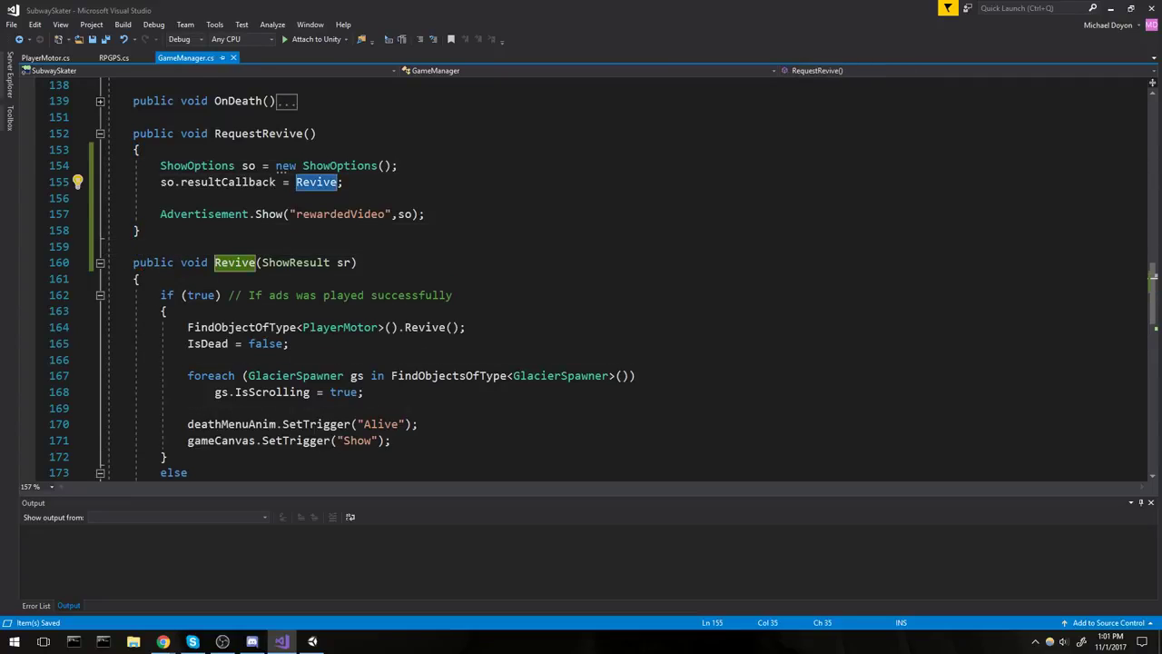
scroll(581, 272, down, 6)
click(228, 165)
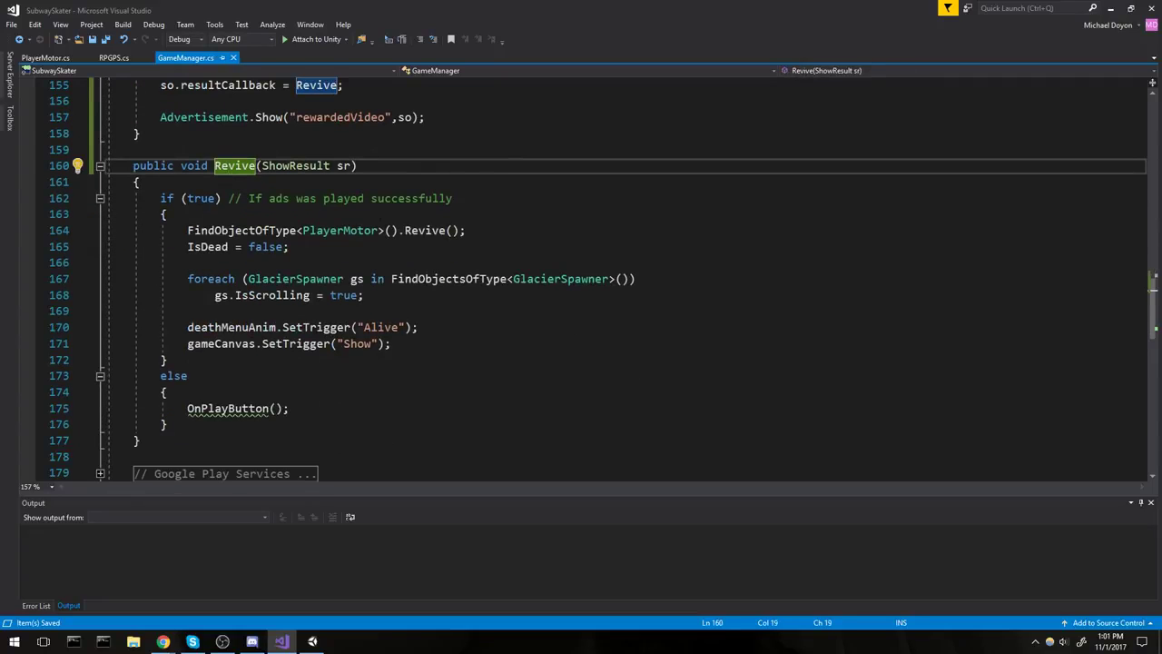
drag(234, 198, 496, 205)
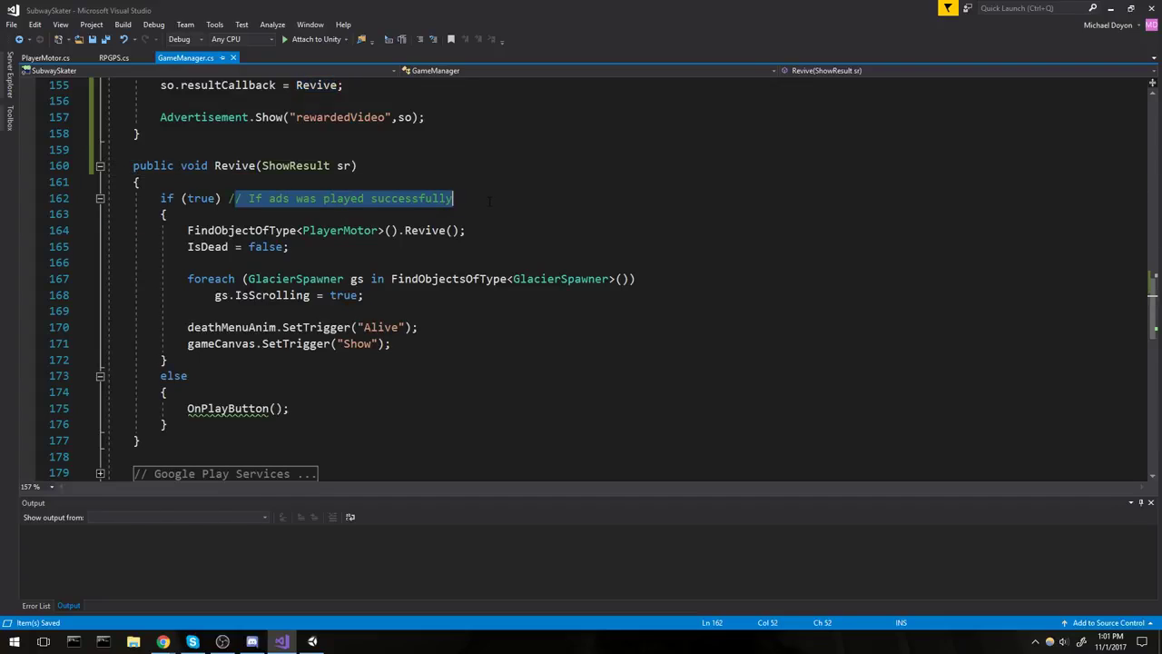
click(475, 201)
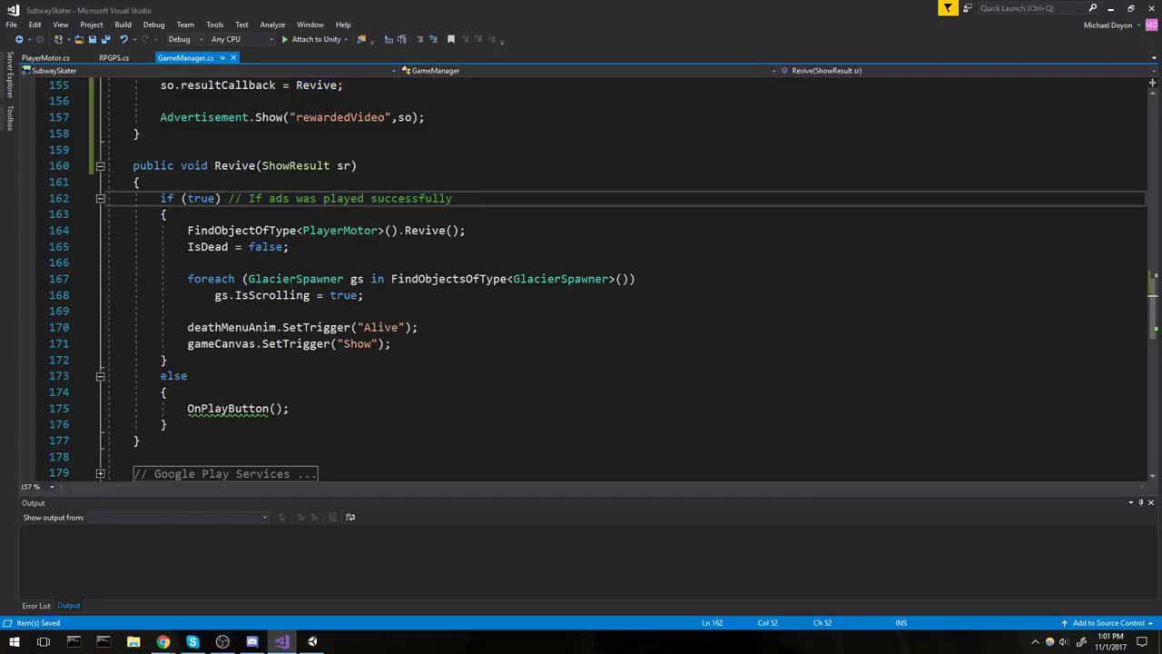
click(216, 376)
key(Down)
key(Down)
key(Up)
key(Up)
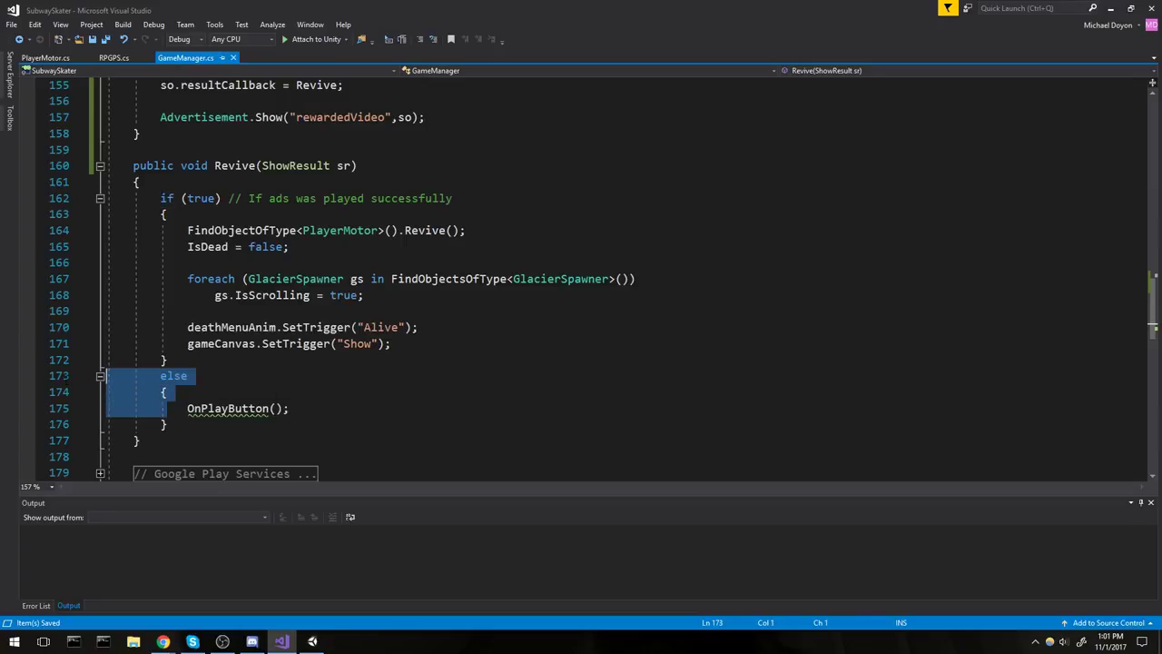
drag(167, 360, 29, 200)
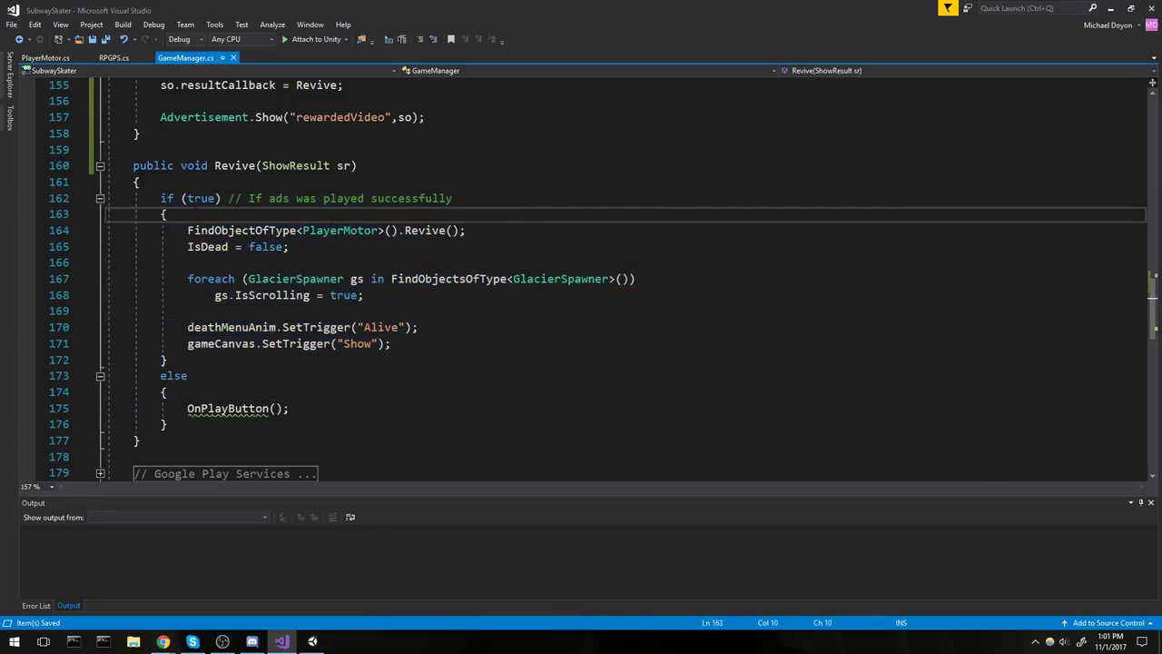
Change the if condition on line 162 from true to sr == ShowResult.Finished.
double_click(192, 200)
text(sr == )
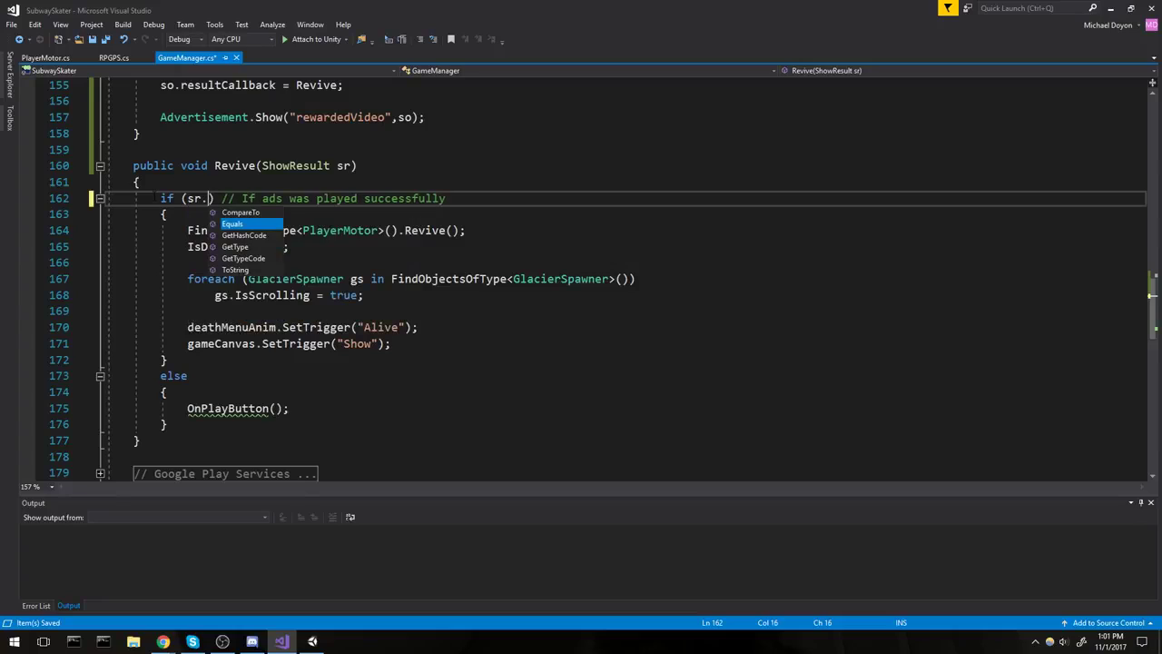
text(ShowResult.)
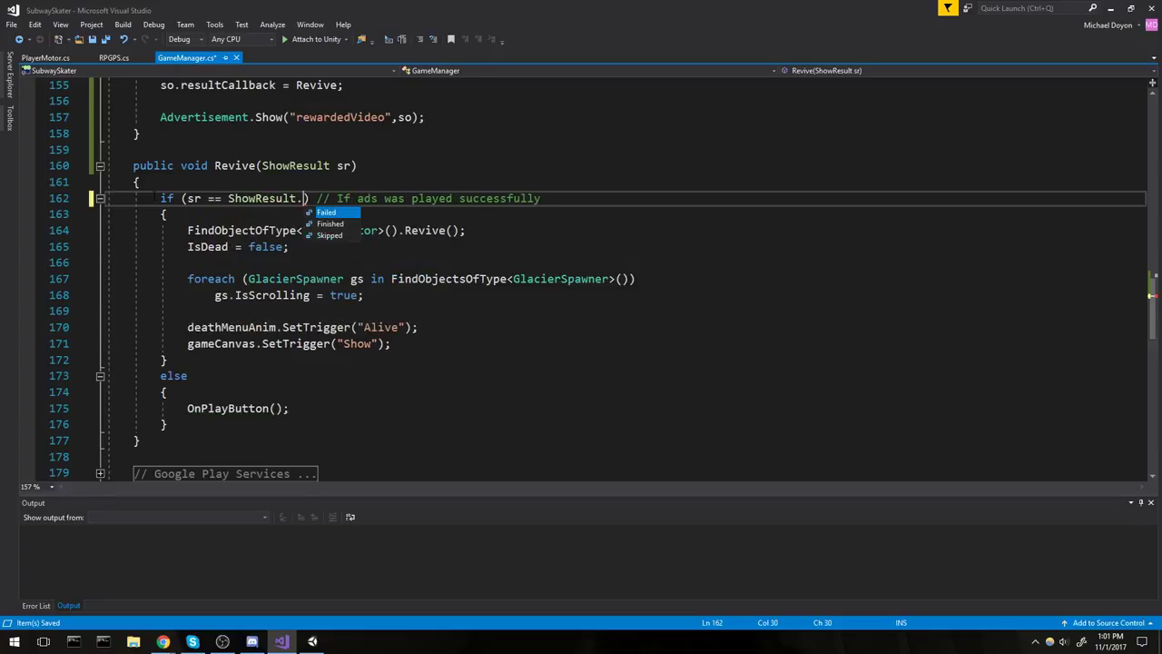
text(Finished)
key(Tab)
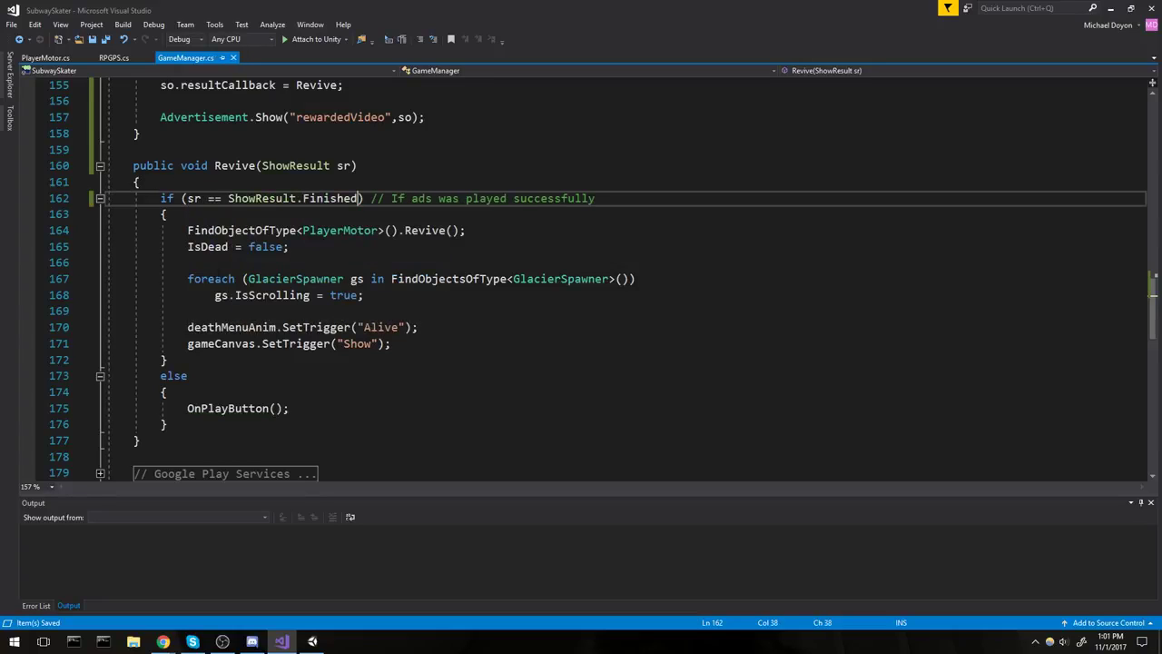
Review the Revive call, the rewardedVideo placement id and the OnPlayButton fallback in the else branch.
drag(168, 360, 45, 196)
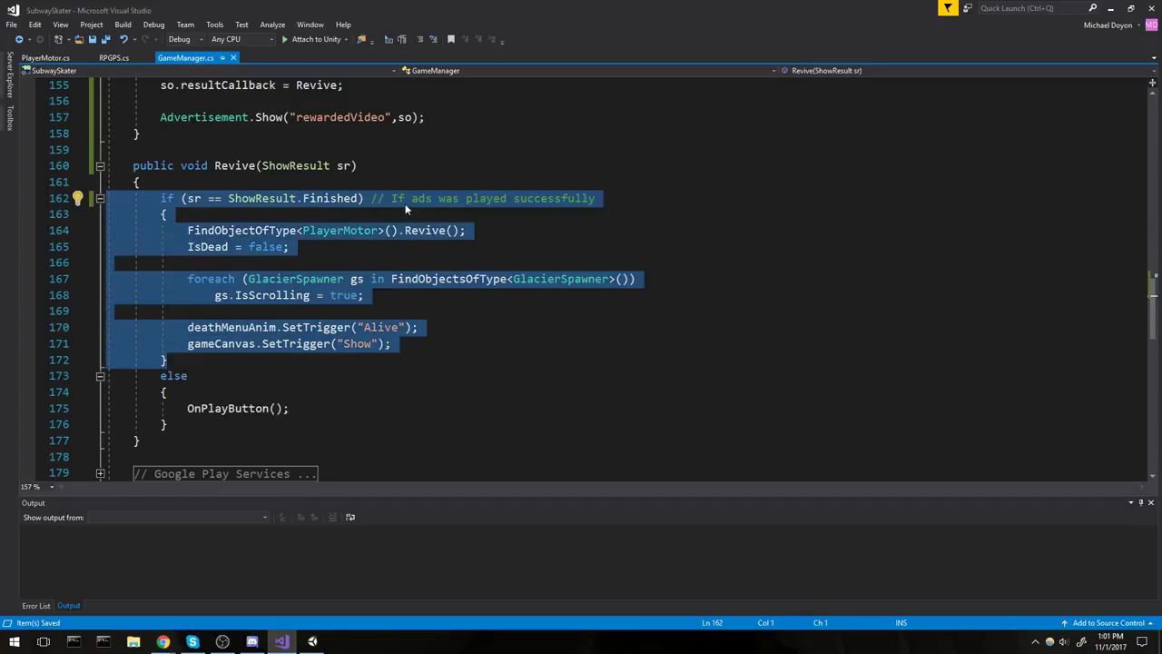
click(405, 201)
double_click(425, 231)
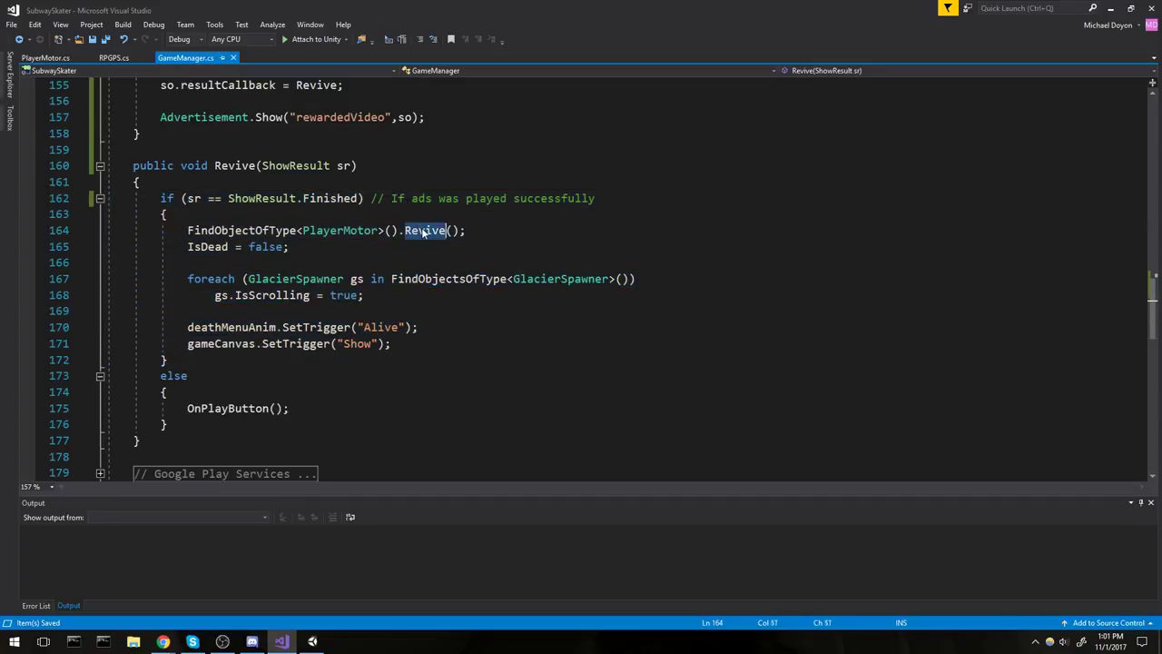
click(187, 376)
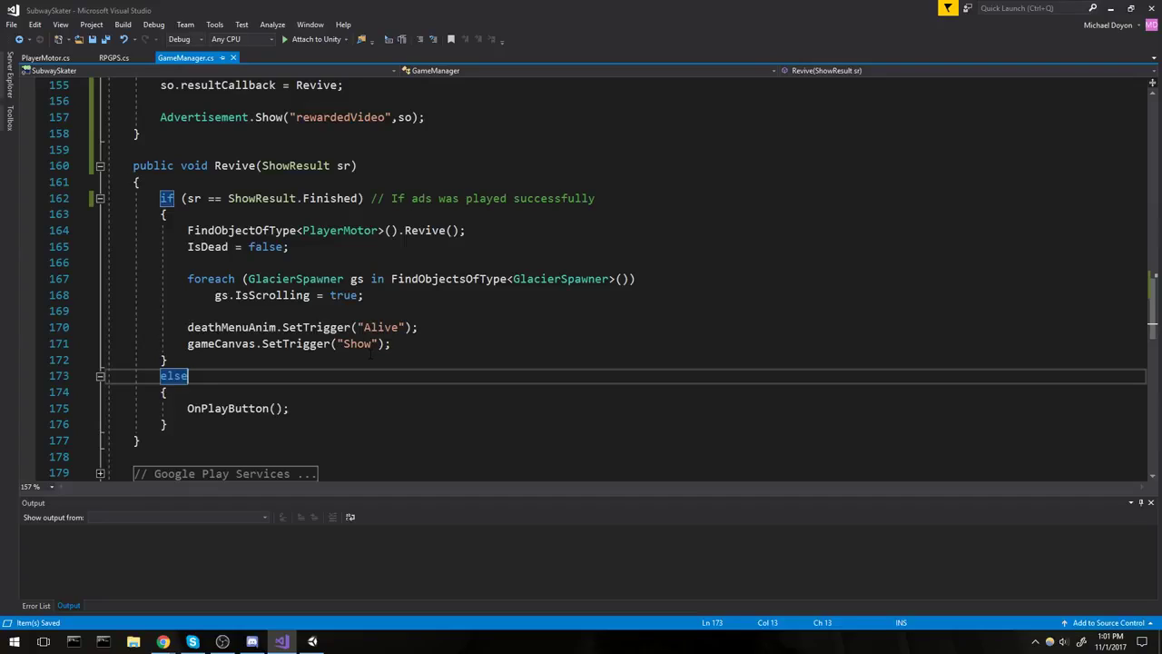
double_click(340, 117)
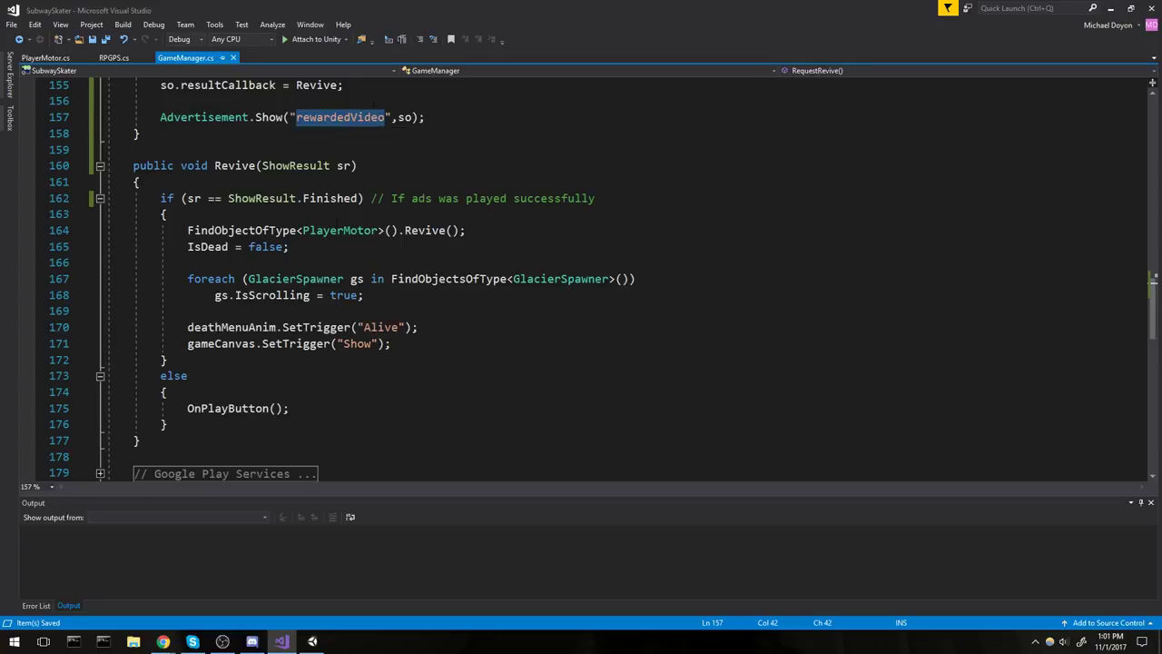
click(363, 198)
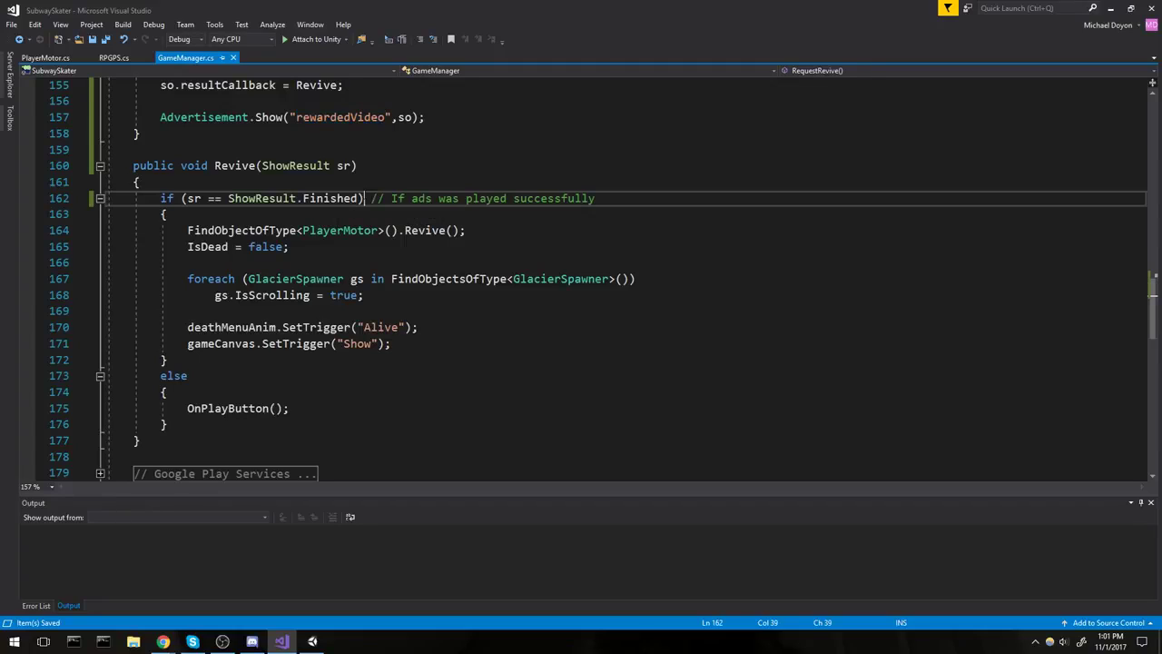
click(292, 165)
click(211, 408)
double_click(210, 409)
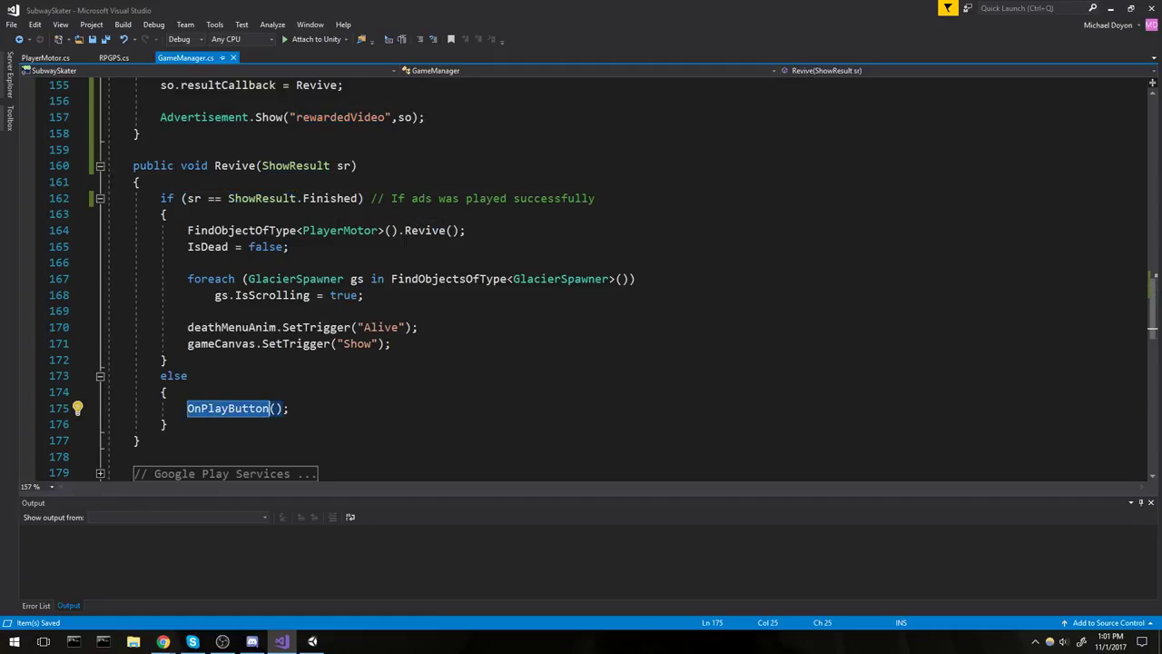
Collapse the code to method definitions with Ctrl+M, Ctrl+O and return to Unity.
key(ctrl+m)
key(ctrl+o)
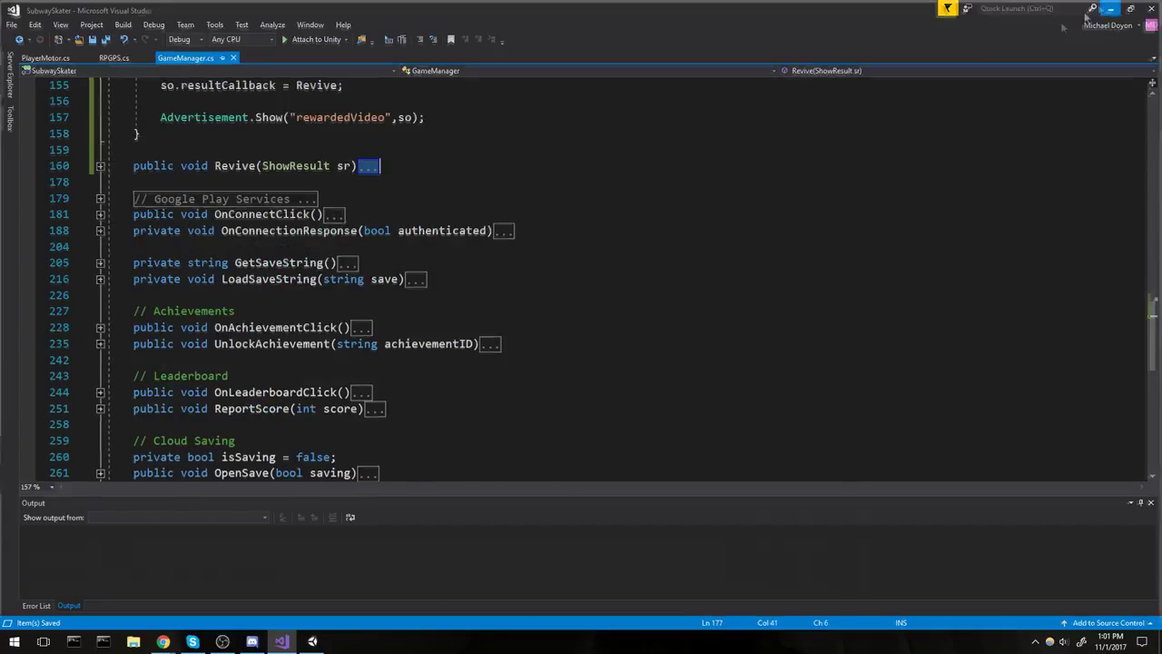
click(1110, 8)
Play the game, die, choose REVIVE, close the test ad, then start a new run.
key(ctrl+p)
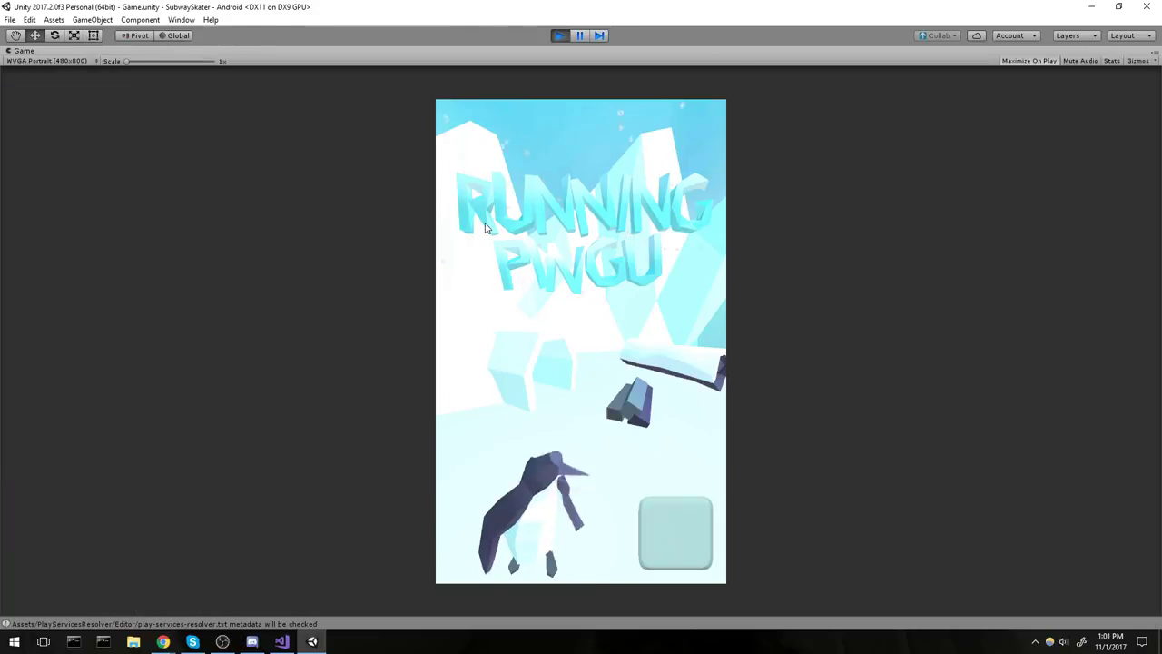
click(590, 359)
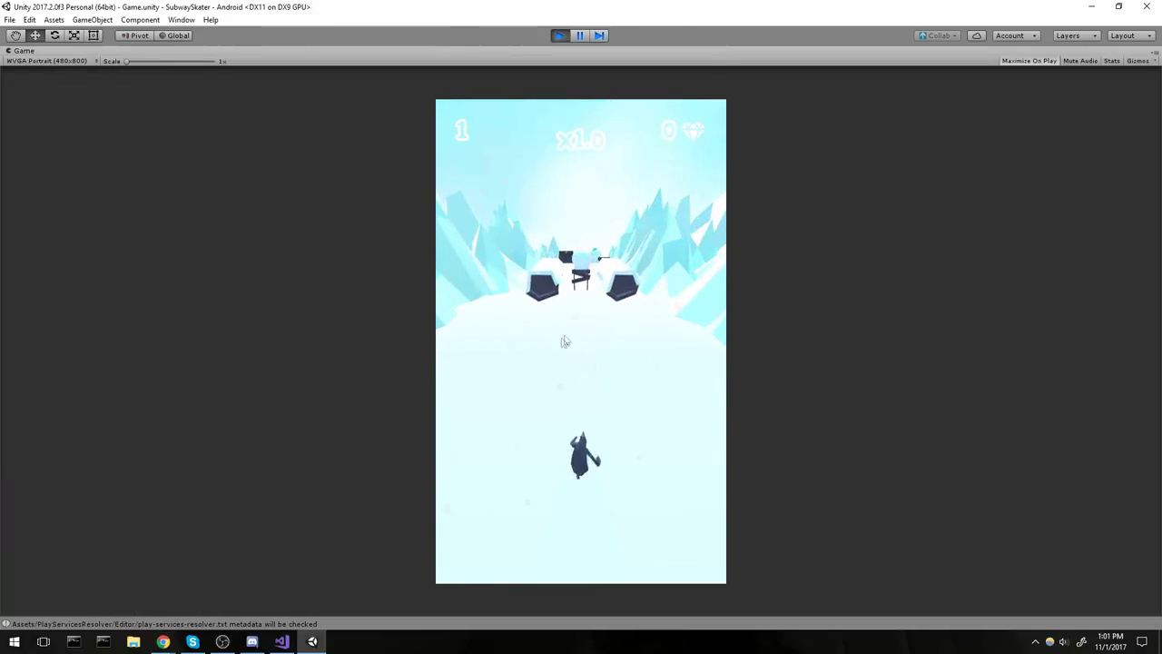
drag(604, 336, 764, 383)
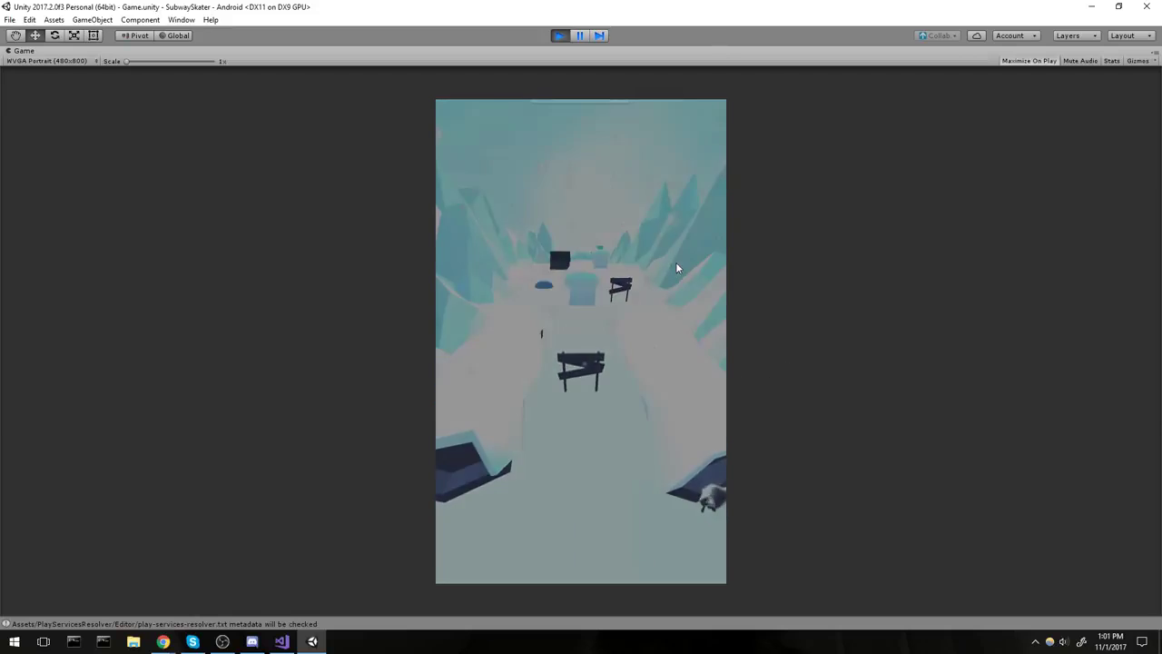
click(596, 130)
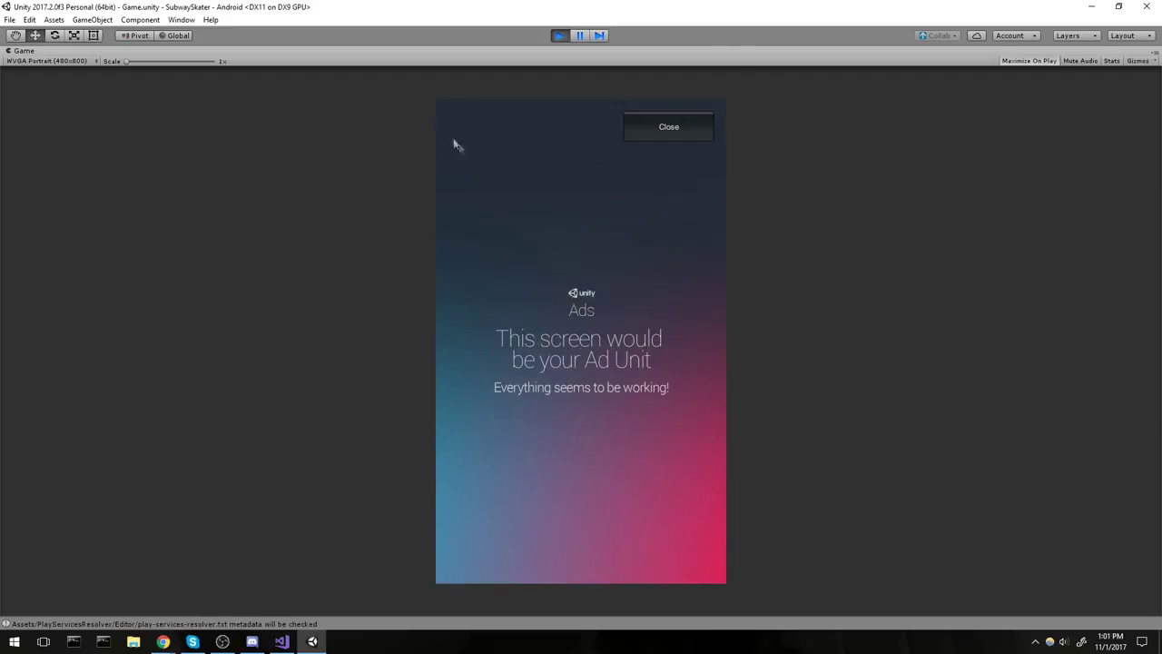
click(670, 134)
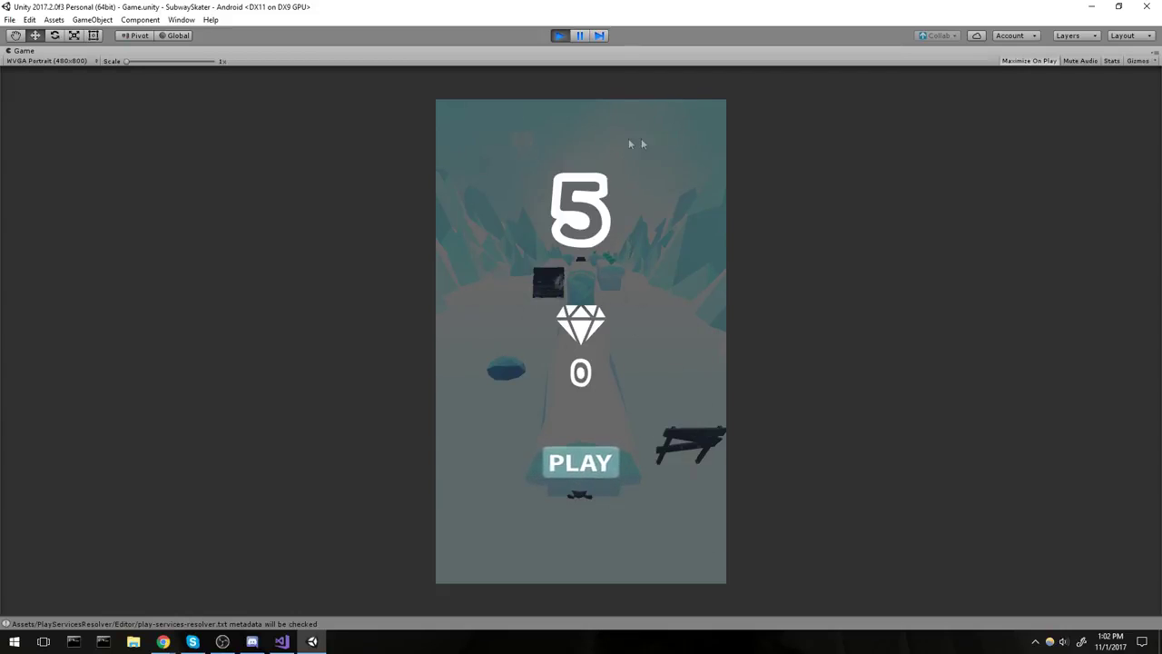
click(581, 462)
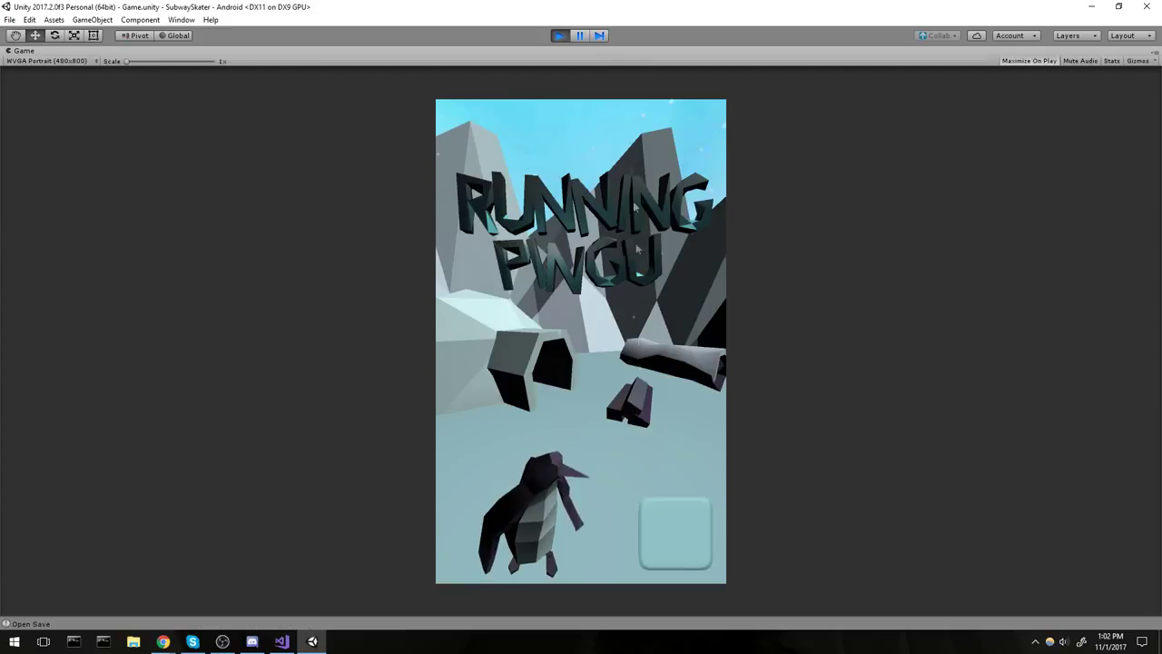
Stop play mode, view the Ads service details and dismiss the signing error.
key(ctrl+p)
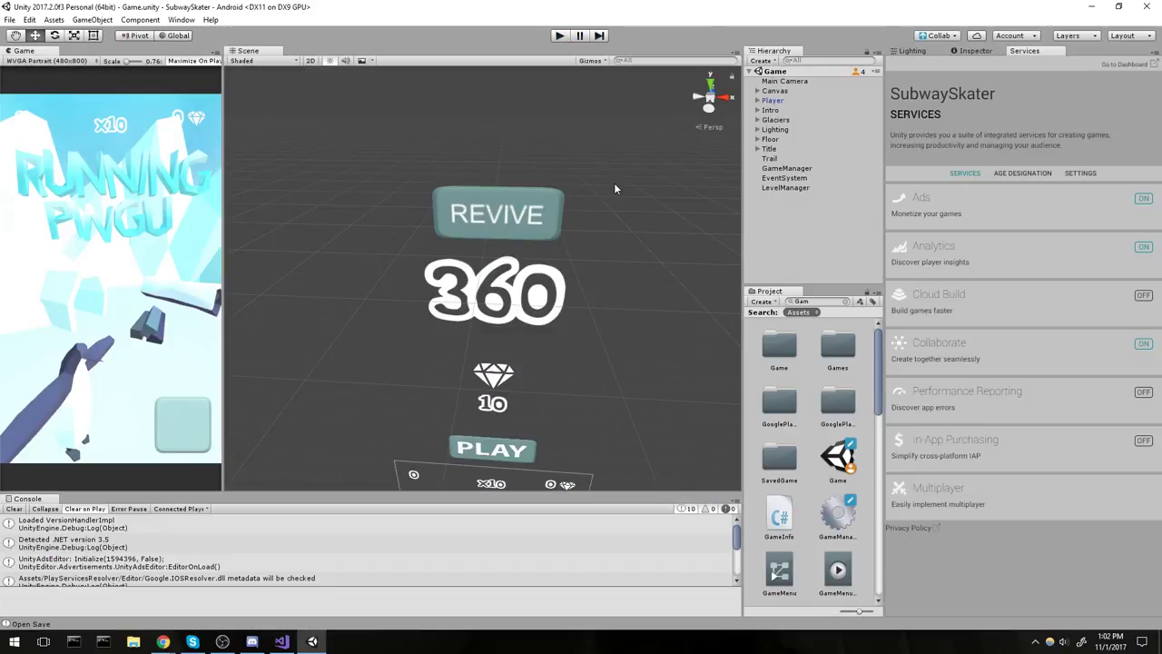
click(976, 51)
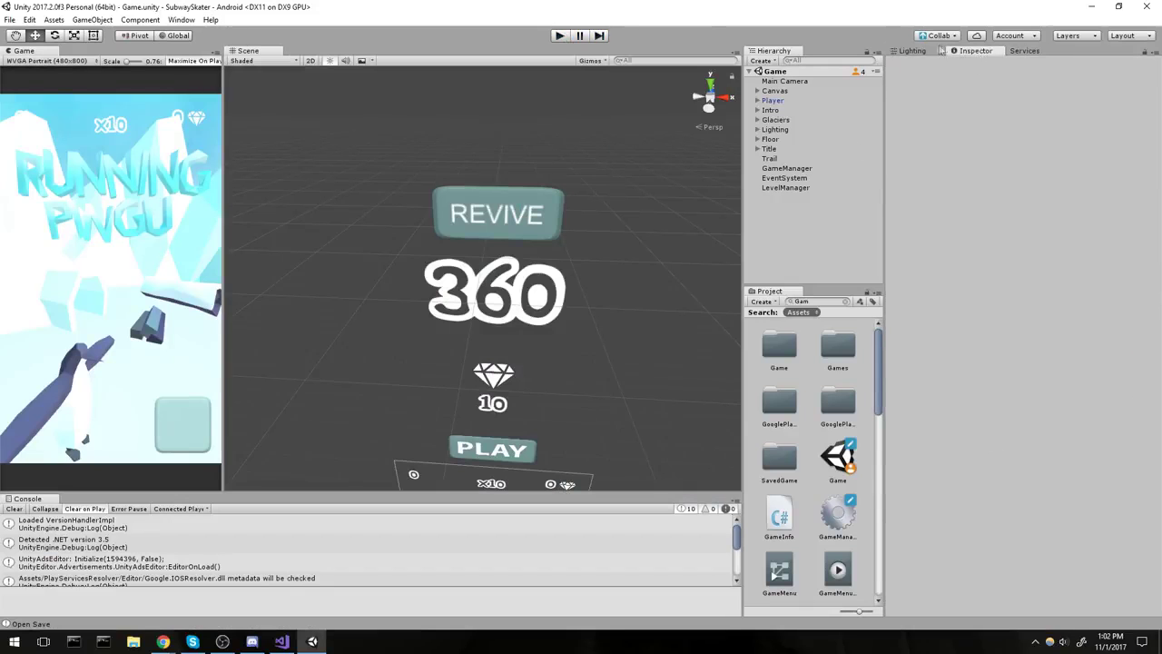
click(1023, 51)
click(1010, 206)
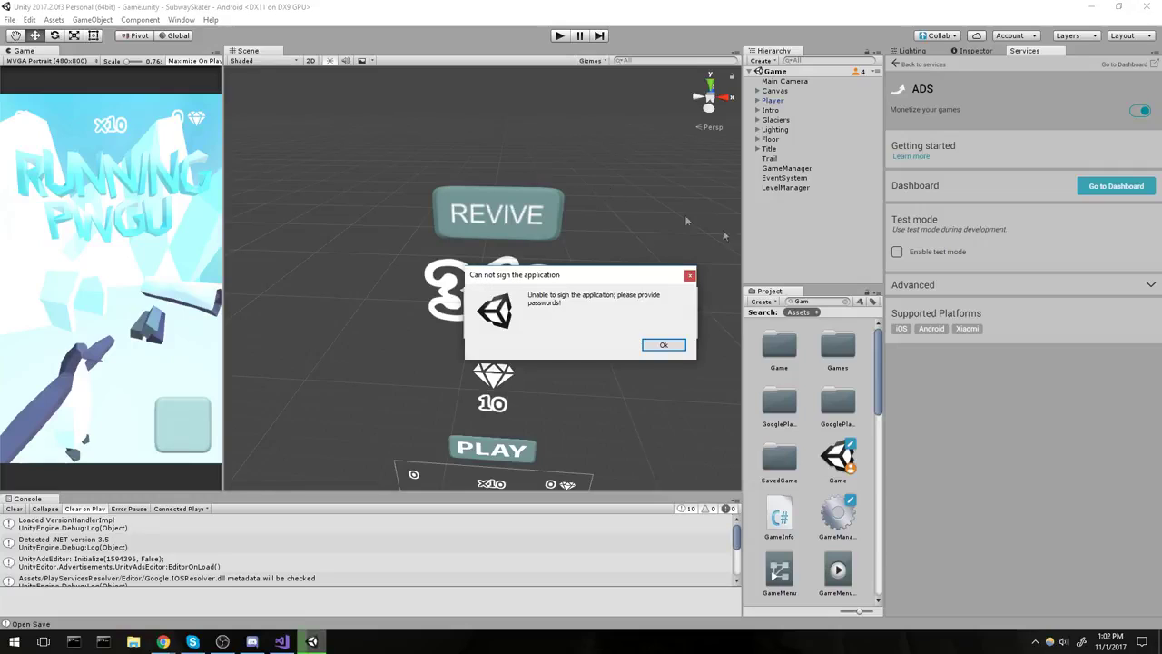
click(661, 344)
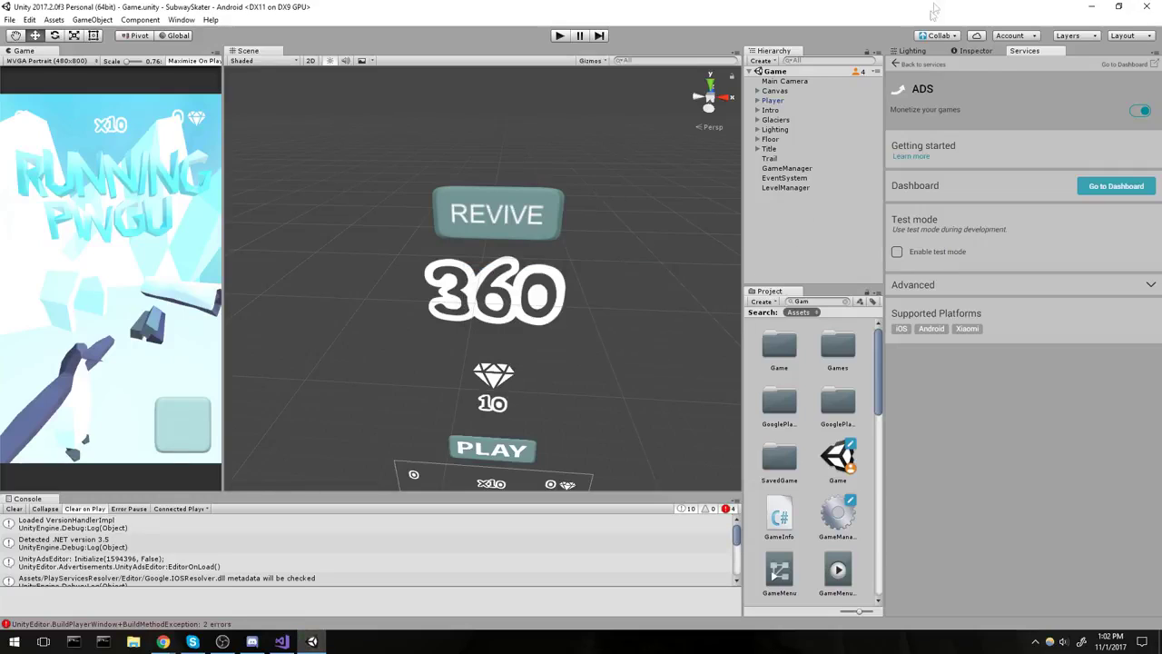
click(969, 55)
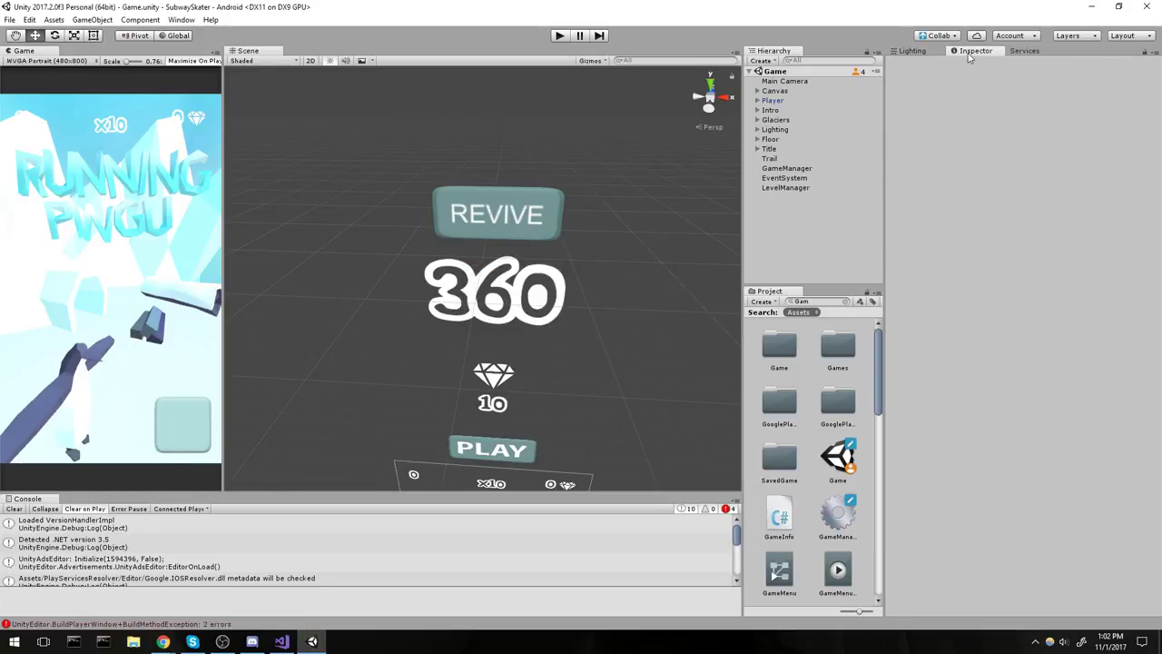
Open File > Build Settings and go to the Android Player Settings.
click(11, 19)
click(36, 141)
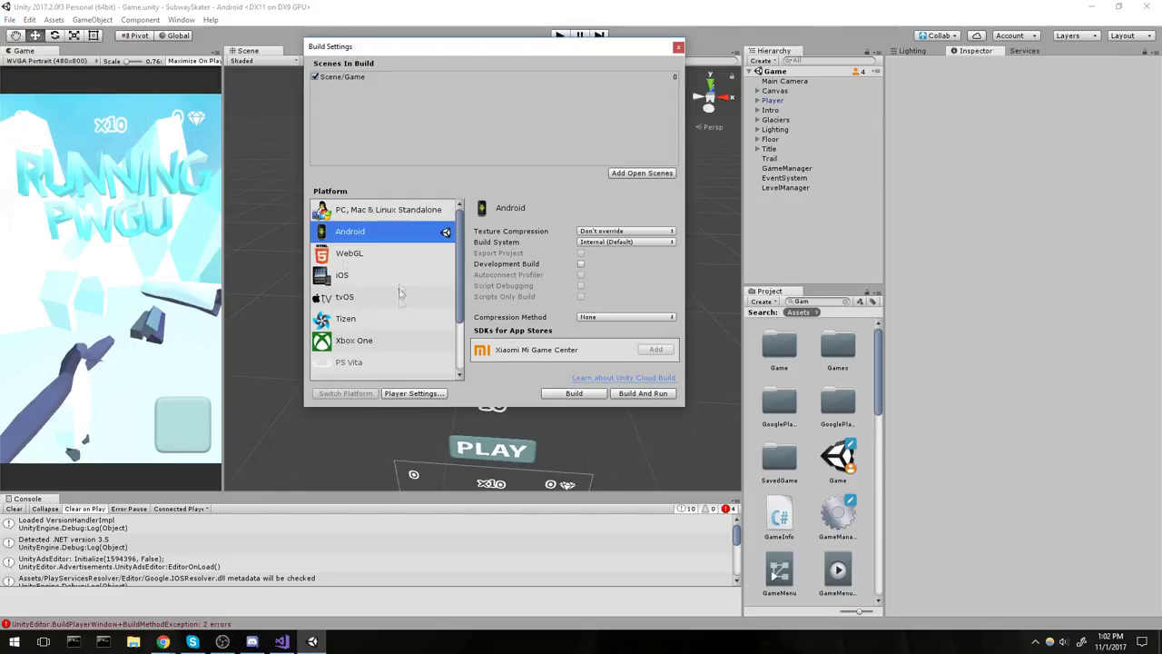
click(413, 394)
Start entering the keystore password in Publishing Settings.
click(1022, 364)
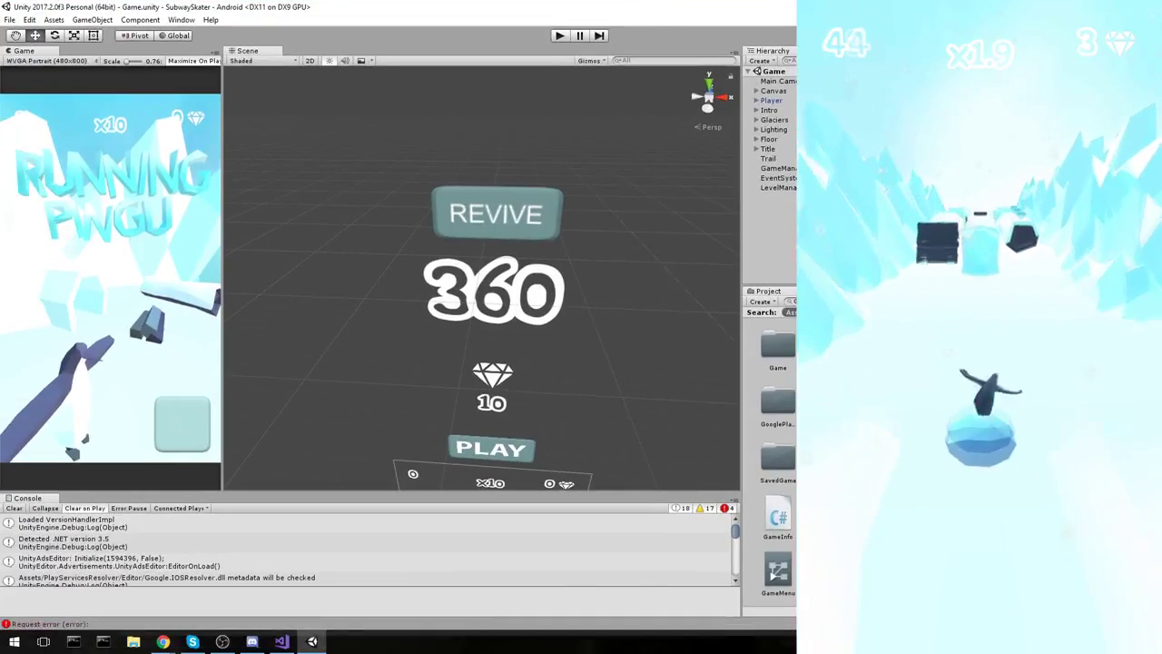
Bring the Chrome dashboard window to the front and maximize it.
key(alt+Tab)
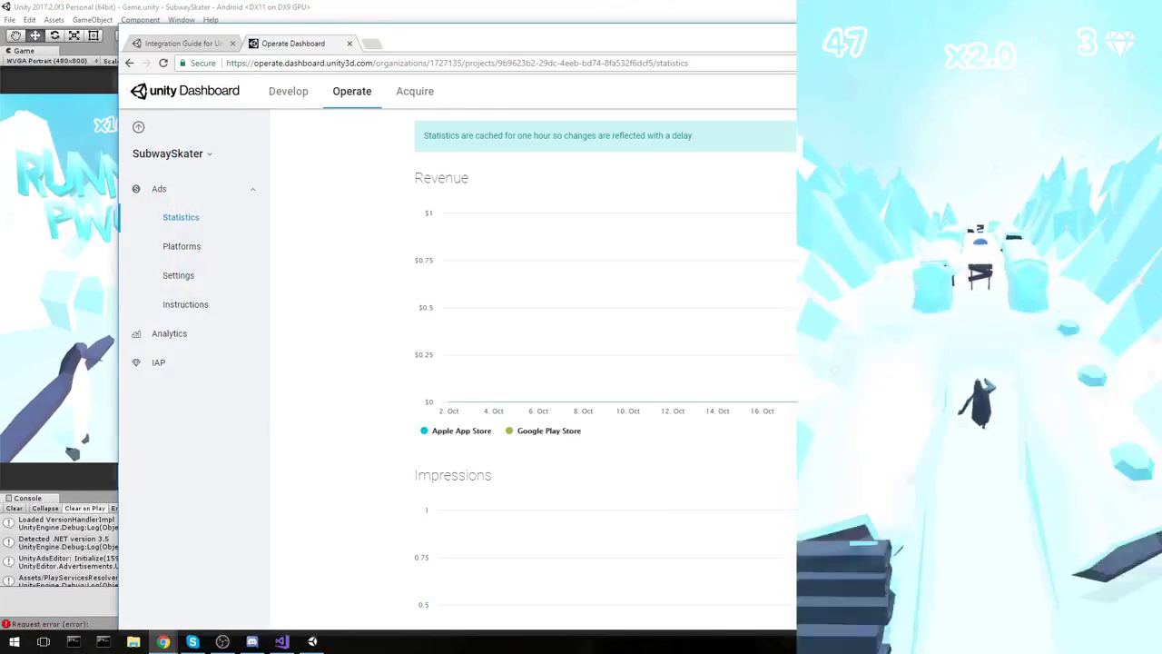
key(super+Up)
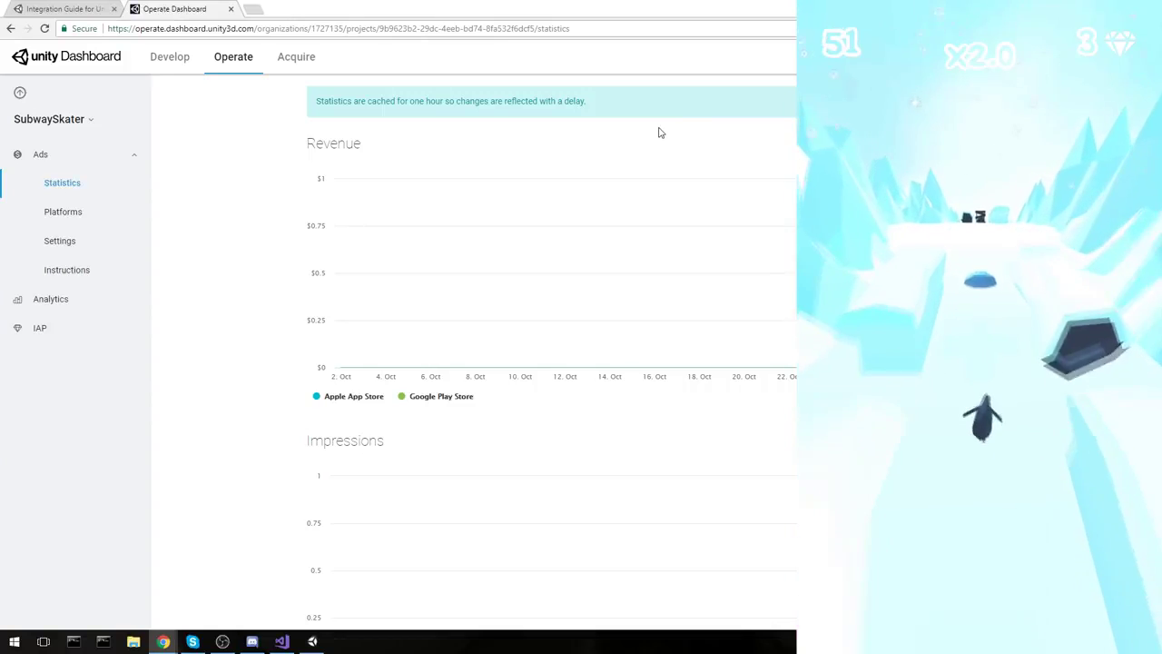